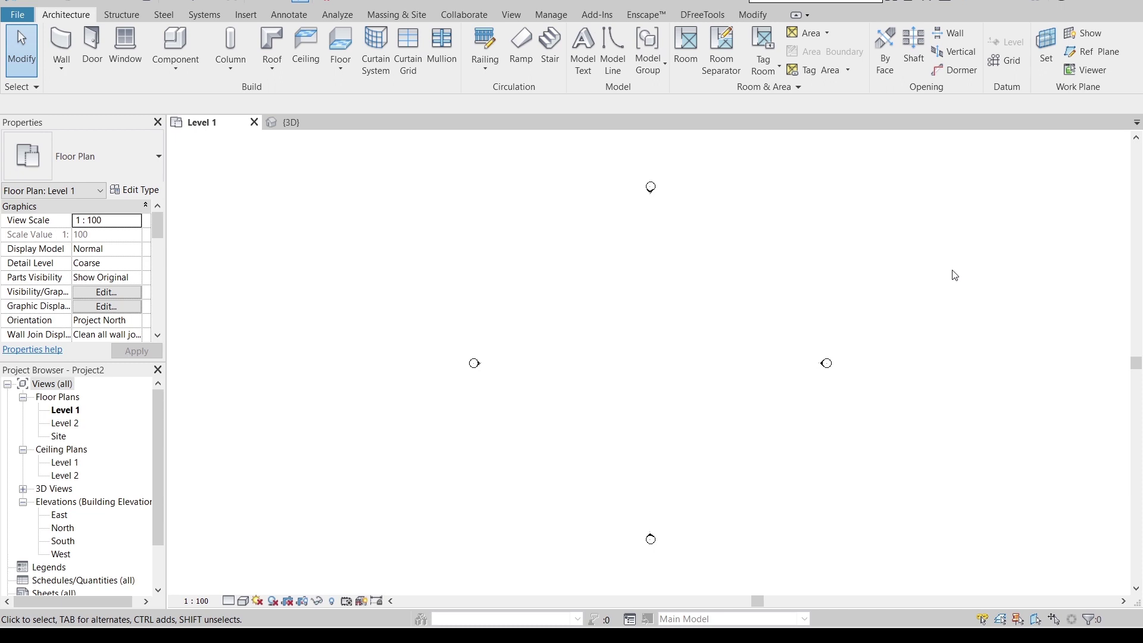
Step: Open the Level 2 floor plan and close the Level 1 view
{"action": "double_click", "coordinate": [64, 423]}
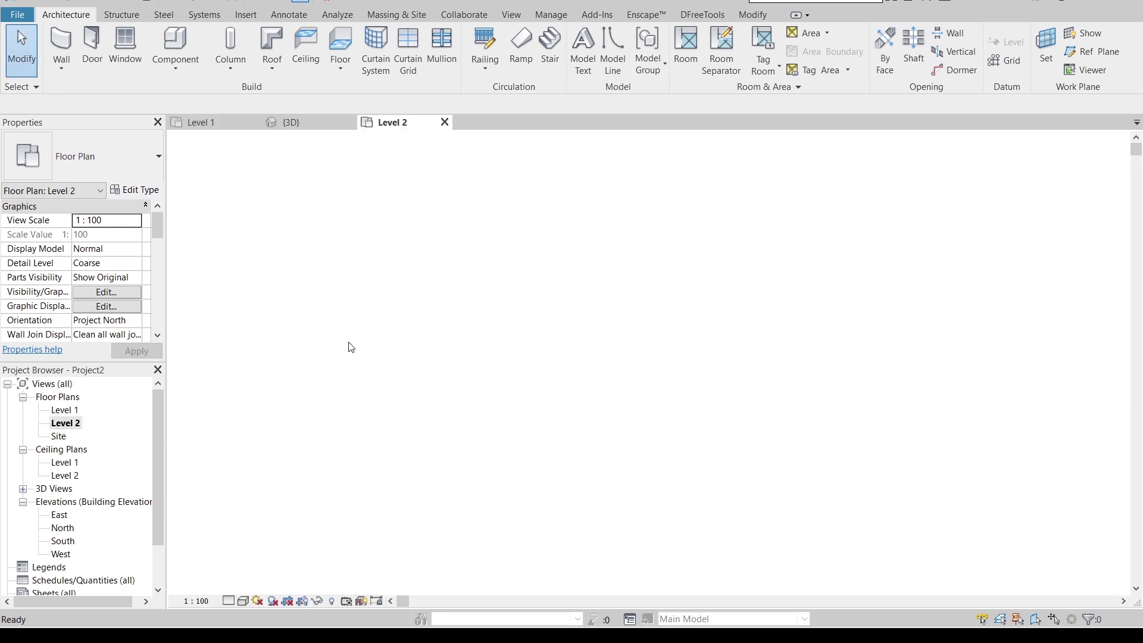
{"action": "left_click", "coordinate": [254, 122]}
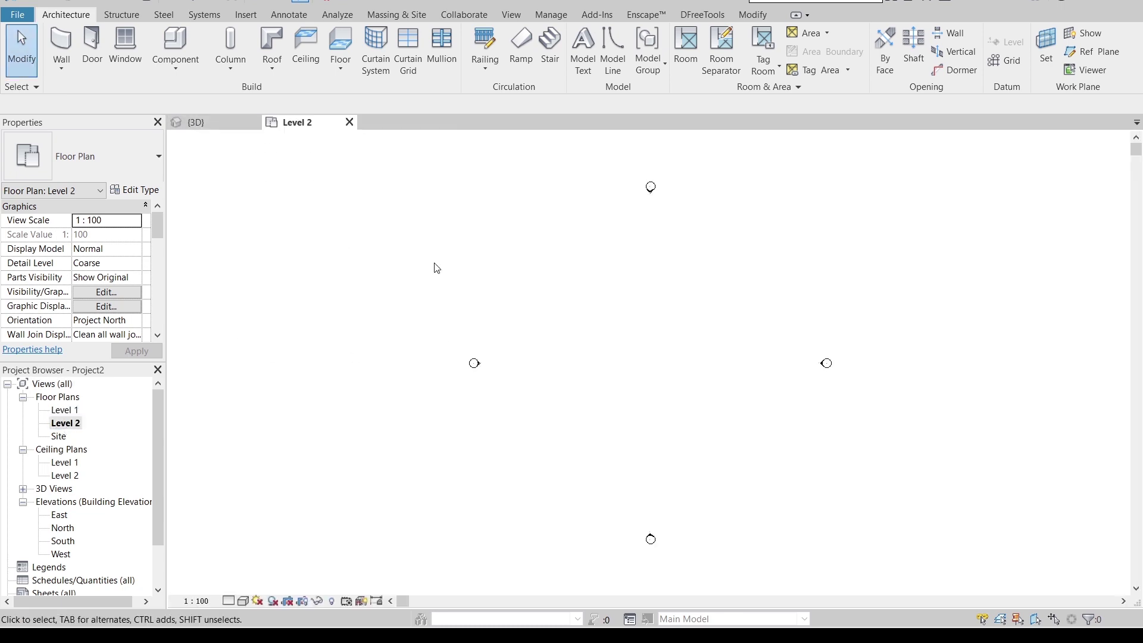
{"action": "scroll", "coordinate": [610, 308], "scroll_direction": "down", "scroll_amount": 1}
Step: Start the Truss command and load the M_Fink Truss family from the US Metric Structural Trusses library folder
{"action": "left_click", "coordinate": [121, 14]}
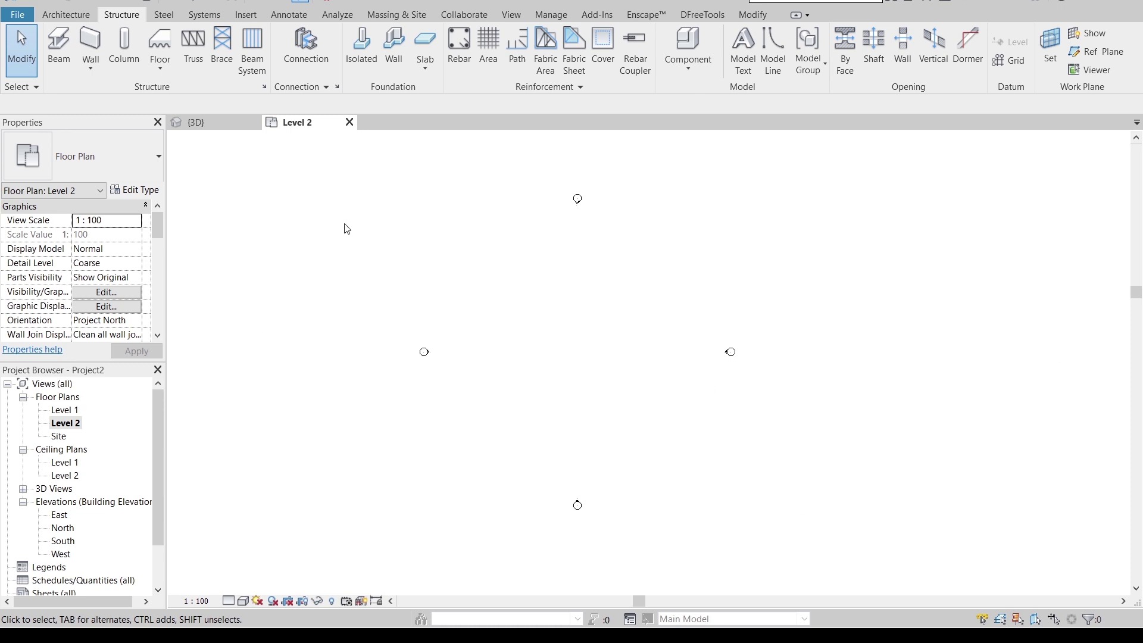
{"action": "left_click", "coordinate": [198, 70]}
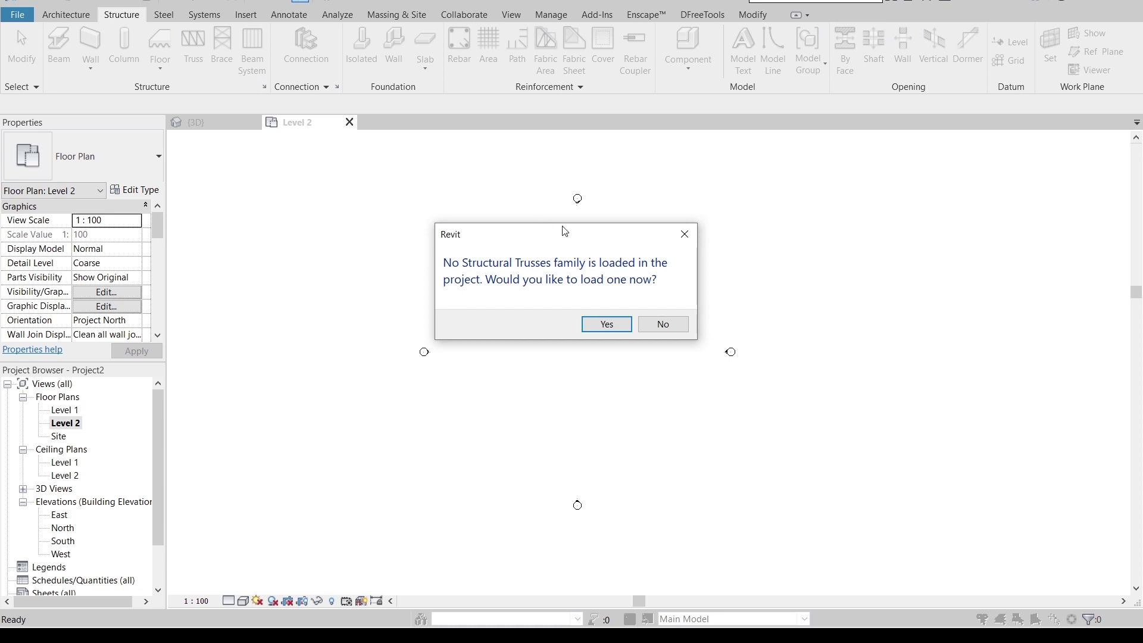
{"action": "left_click_drag", "start_coordinate": [561, 228], "coordinate": [568, 205]}
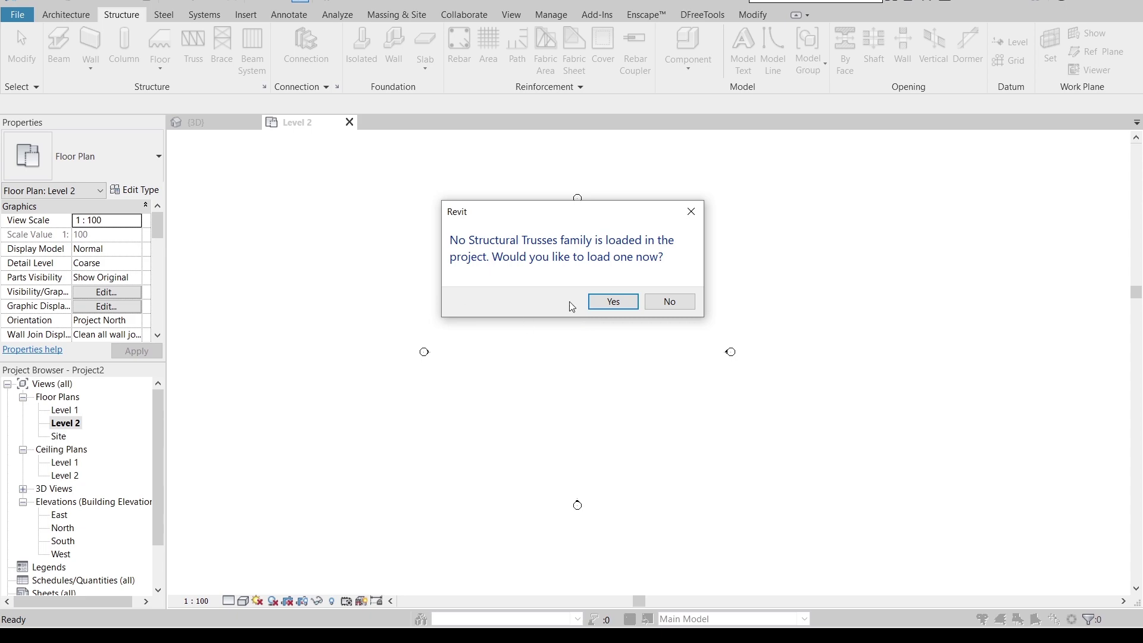
{"action": "left_click", "coordinate": [607, 302]}
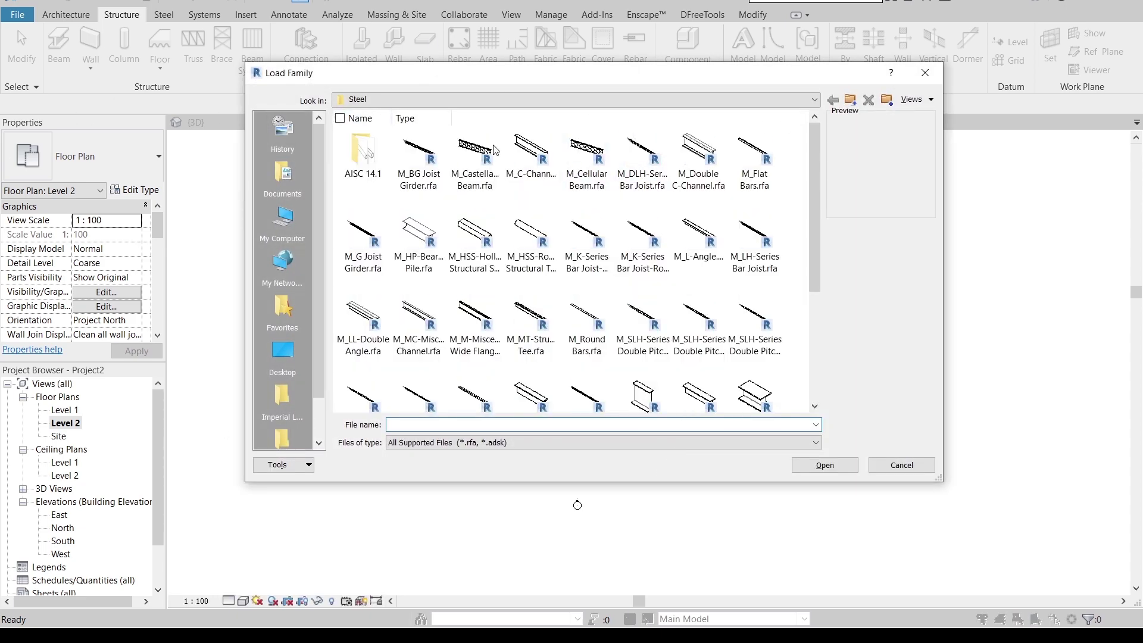
{"action": "left_click", "coordinate": [768, 99]}
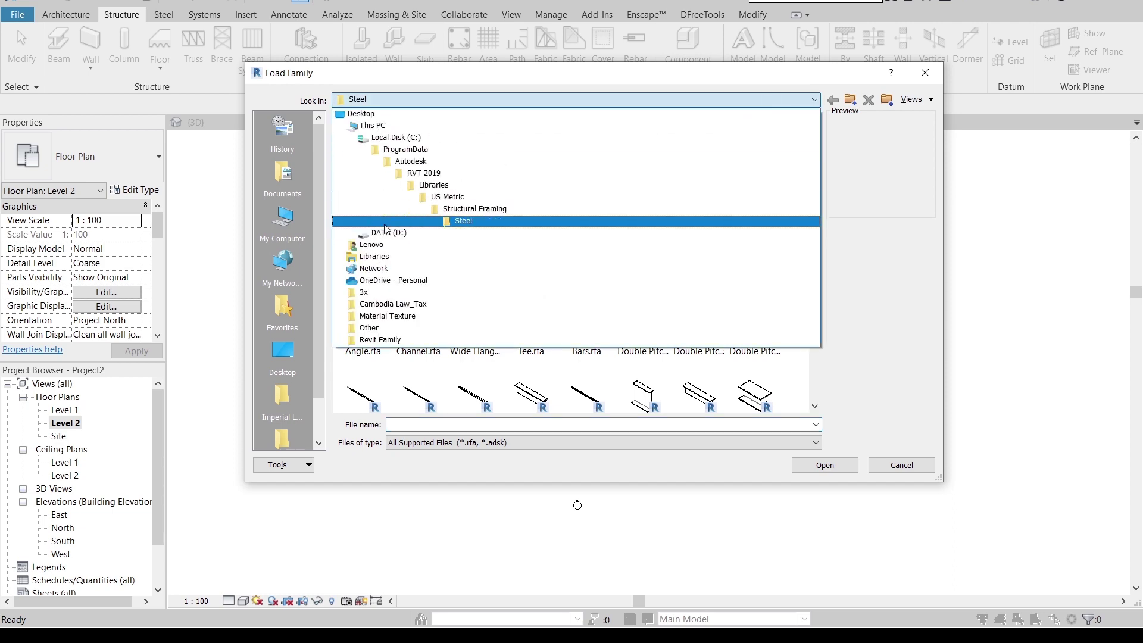
{"action": "left_click", "coordinate": [500, 197]}
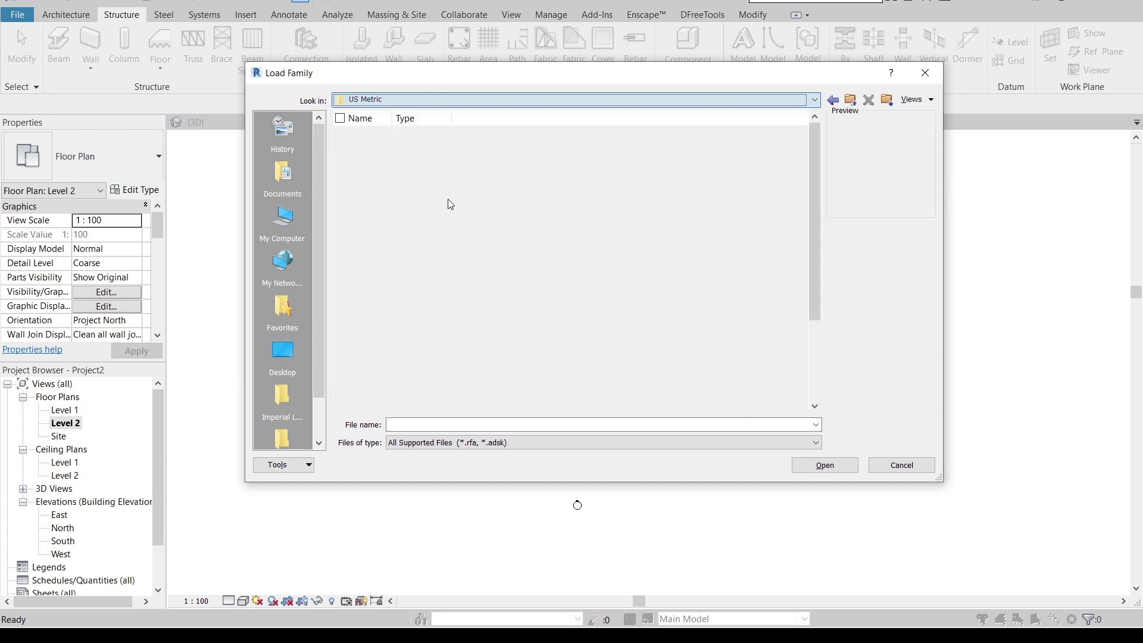
{"action": "left_click_drag", "start_coordinate": [814, 284], "coordinate": [813, 373]}
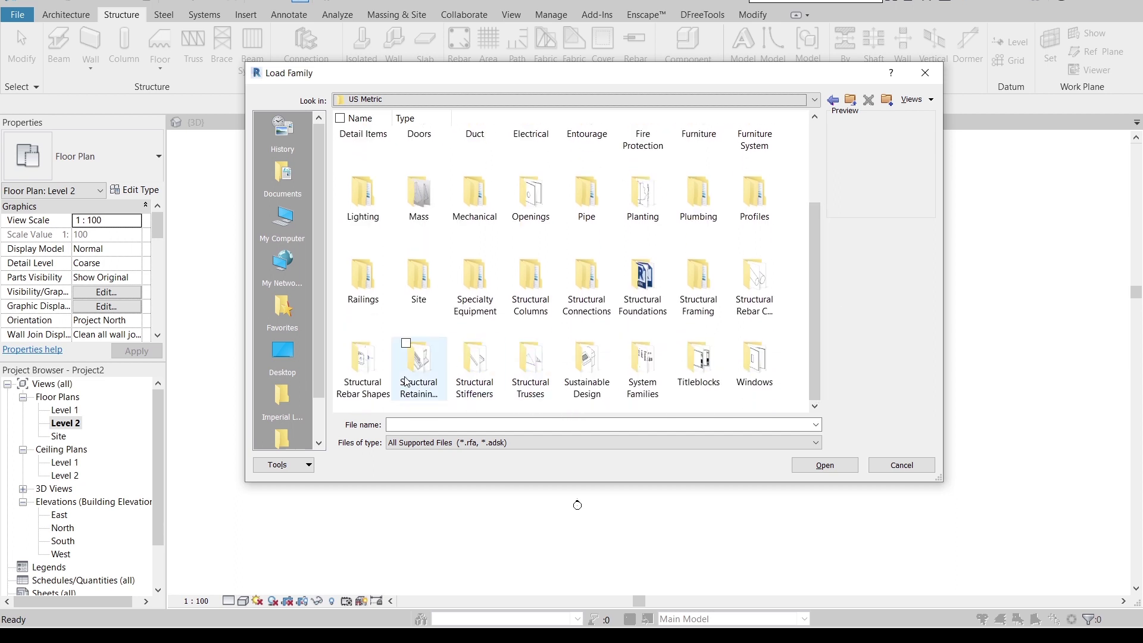
{"action": "double_click", "coordinate": [537, 379]}
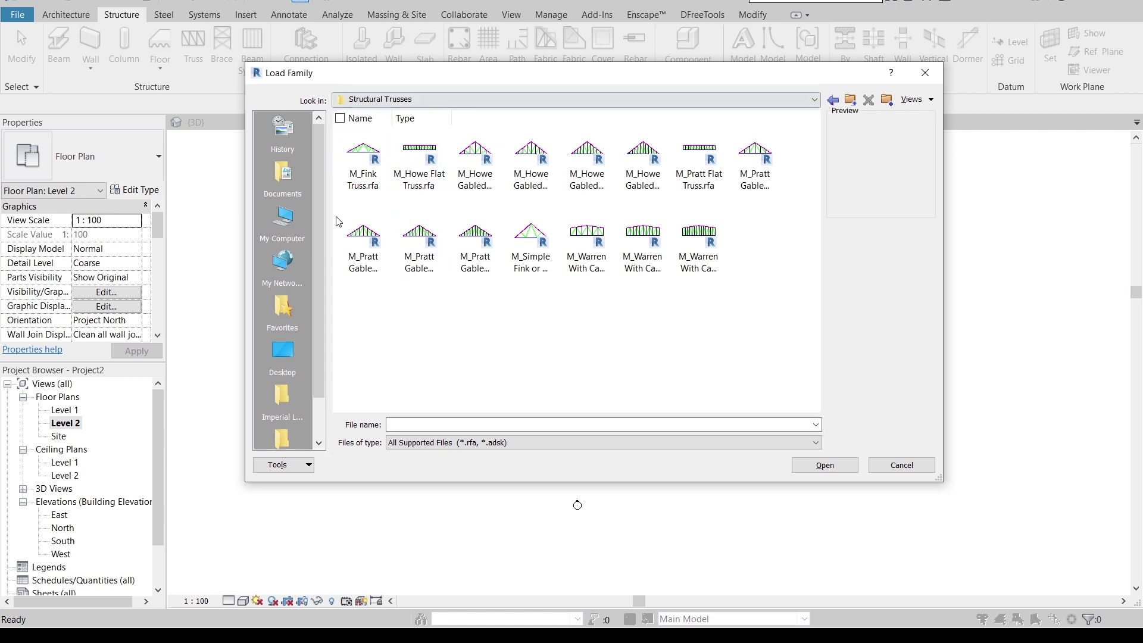
{"action": "left_click", "coordinate": [360, 180]}
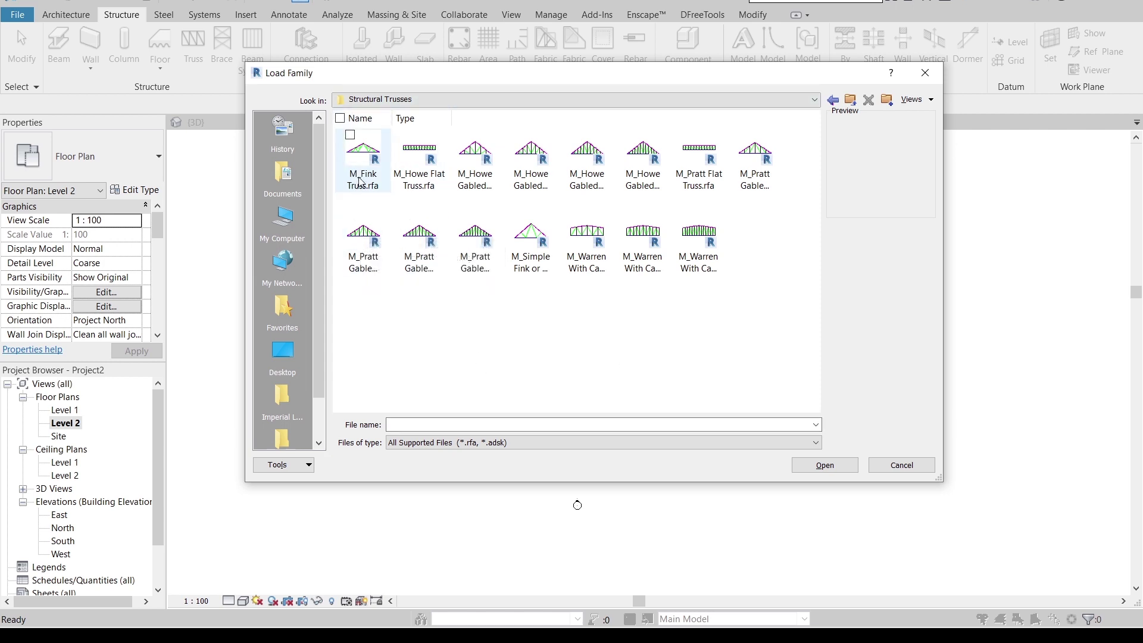
{"action": "left_click", "coordinate": [824, 465]}
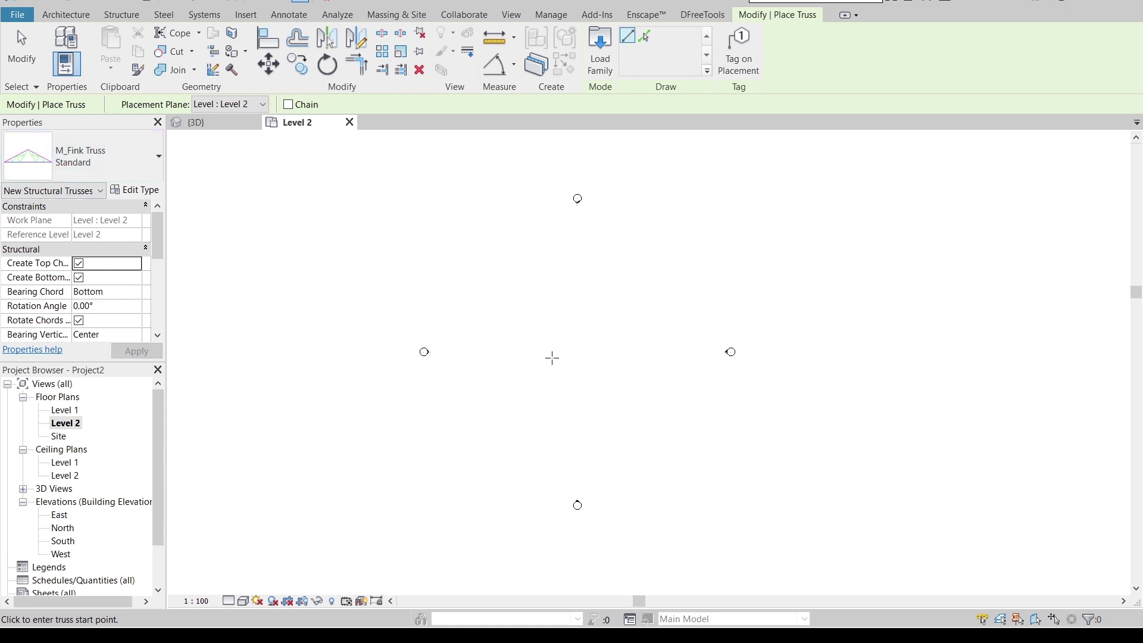
Step: Place a horizontal M_Fink Truss 8 m long on Level 2, between the west and east elevation markers
{"action": "scroll", "coordinate": [553, 358], "scroll_direction": "up", "scroll_amount": 3}
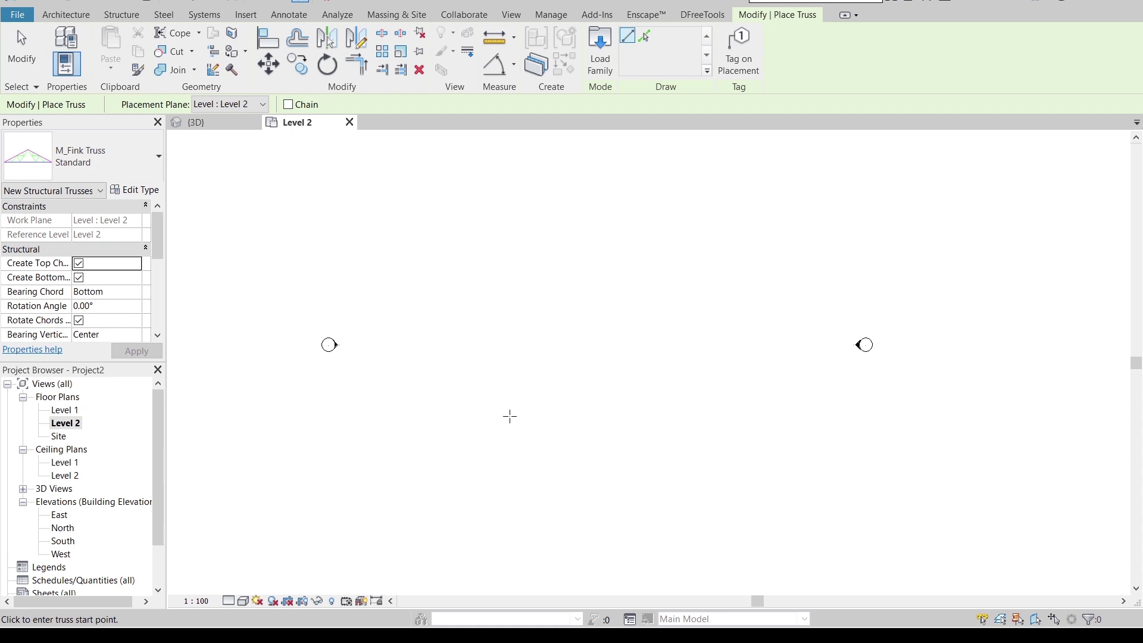
{"action": "left_click", "coordinate": [483, 343]}
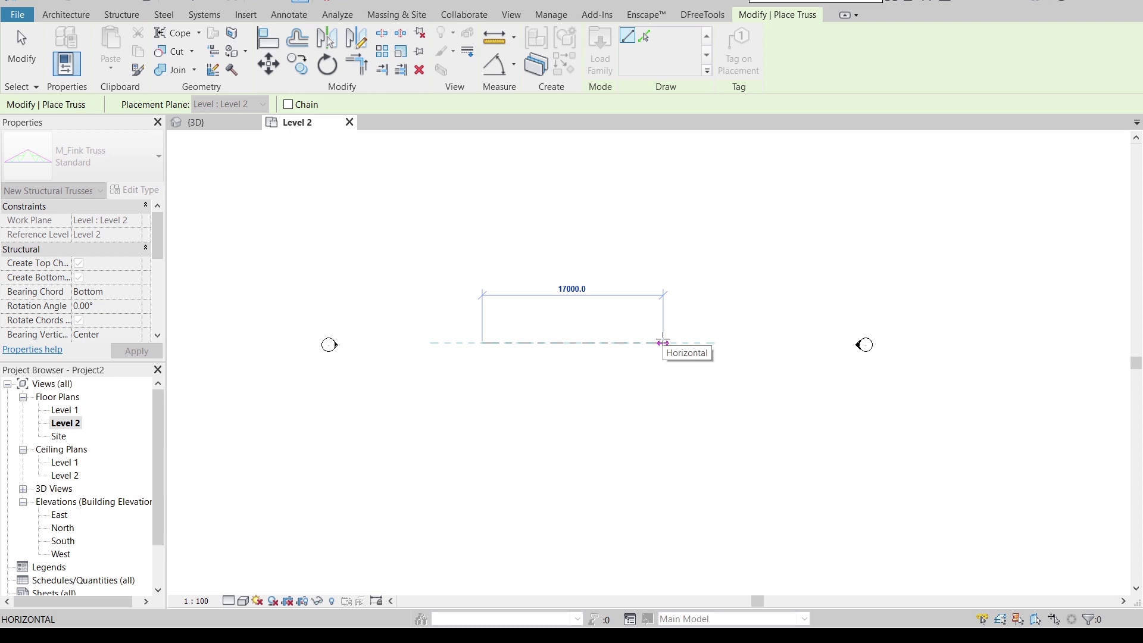
{"action": "type", "text": "8"}
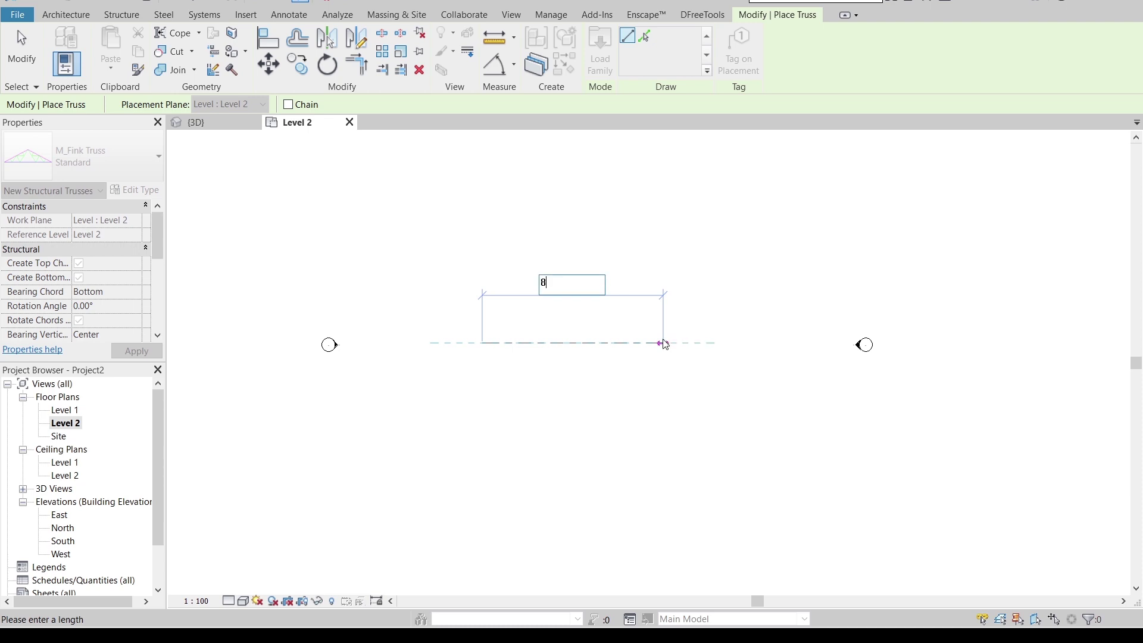
{"action": "type", "text": "m"}
{"action": "key", "text": "Return"}
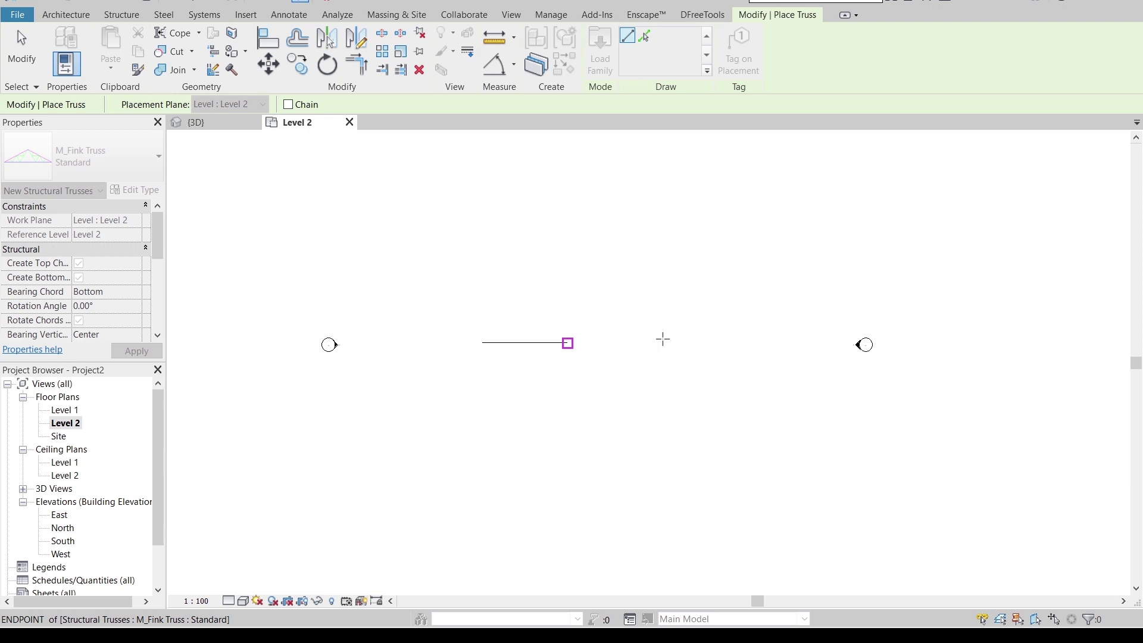
{"action": "key", "text": "Escape"}
{"action": "key", "text": "Escape"}
Step: Set the Level 2 plan's detail level to Fine to show the truss members' profiles
{"action": "scroll", "coordinate": [522, 356], "scroll_direction": "up", "scroll_amount": 8}
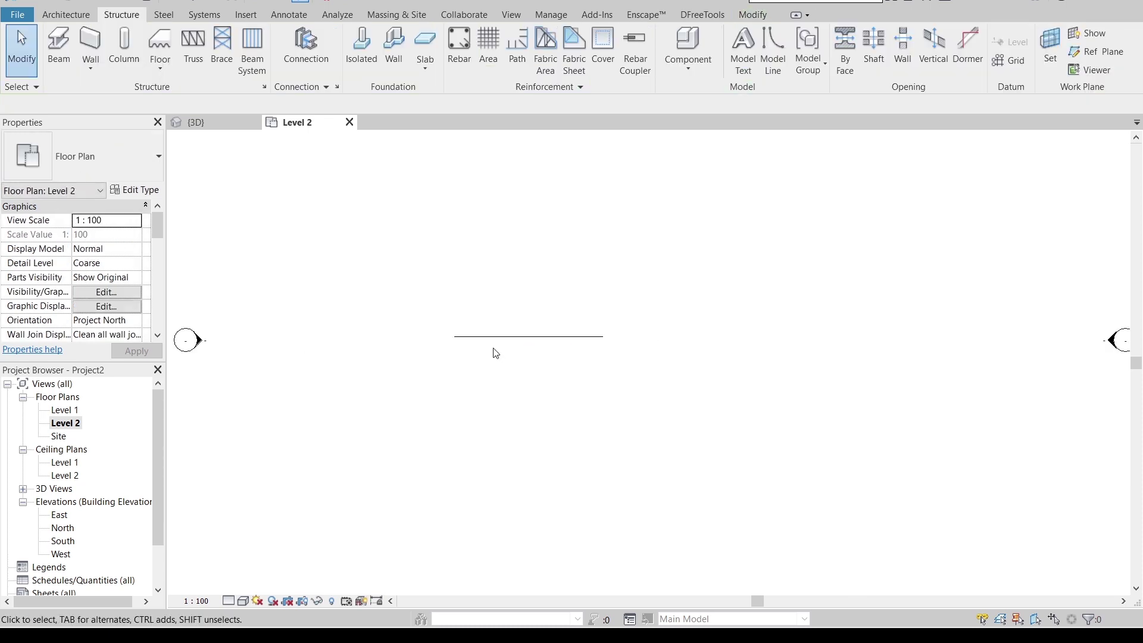
{"action": "middle_click_drag", "start_coordinate": [401, 347], "coordinate": [413, 380]}
{"action": "middle_click_drag", "start_coordinate": [905, 340], "coordinate": [850, 313]}
{"action": "middle_click_drag", "start_coordinate": [481, 362], "coordinate": [526, 373]}
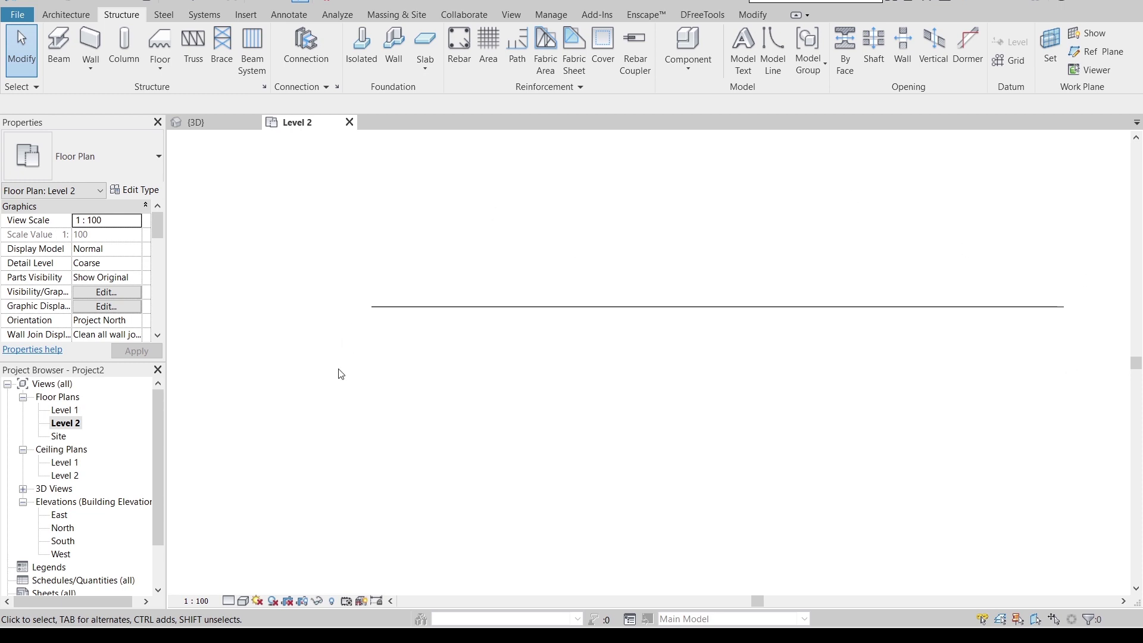
{"action": "left_click", "coordinate": [229, 601]}
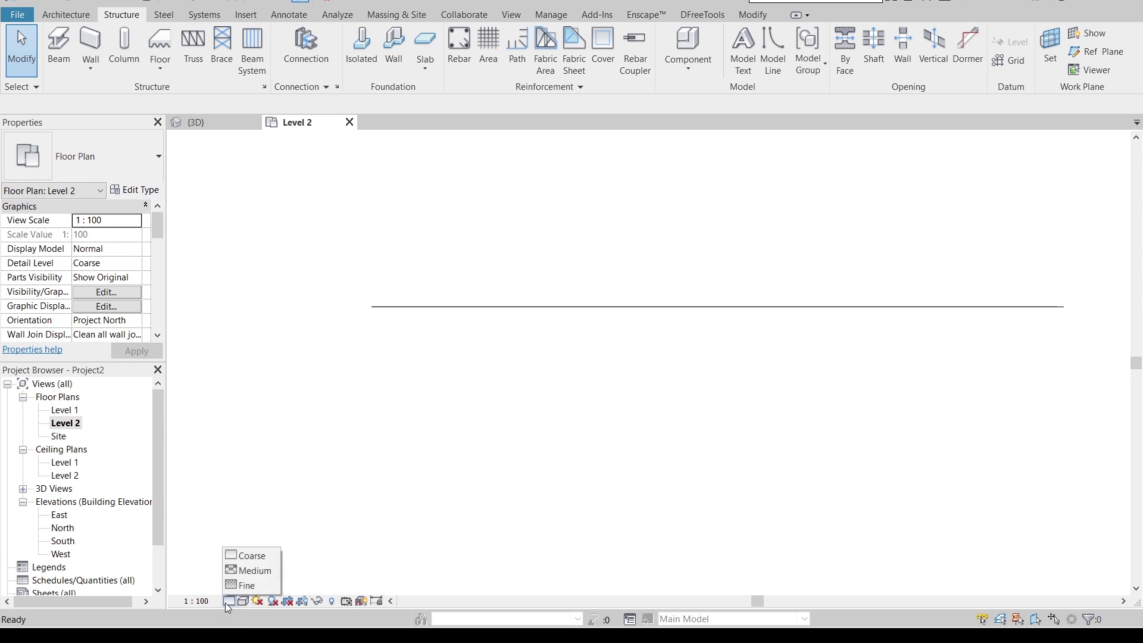
{"action": "left_click", "coordinate": [238, 586]}
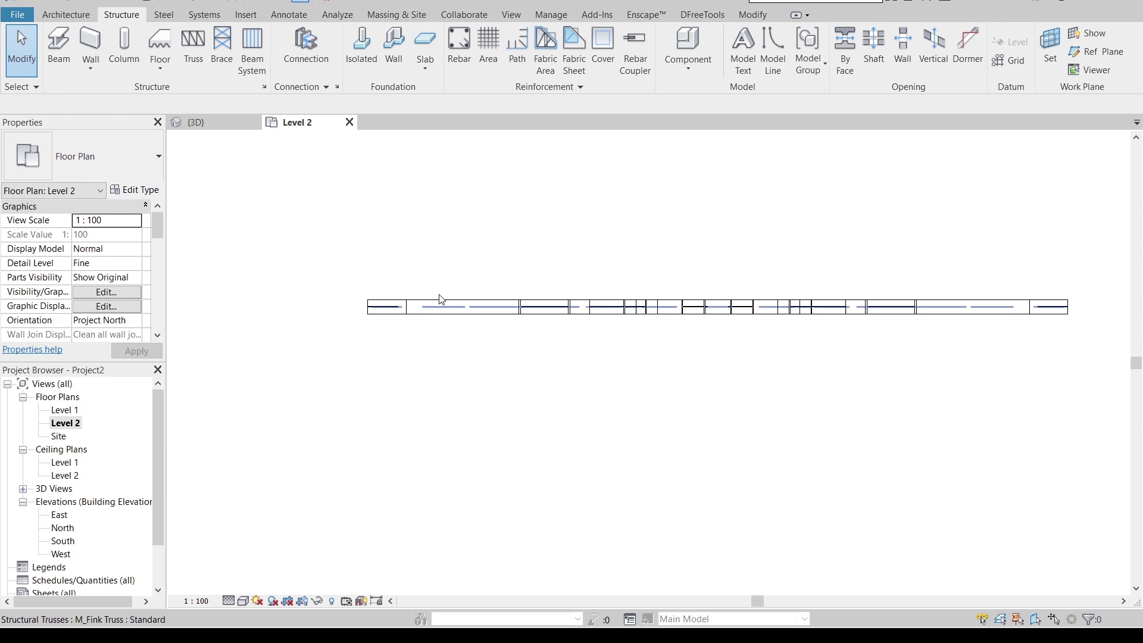
Step: Switch to the 3D view and examine the truss's chords and webs from the front and at an angle
{"action": "left_click", "coordinate": [195, 122]}
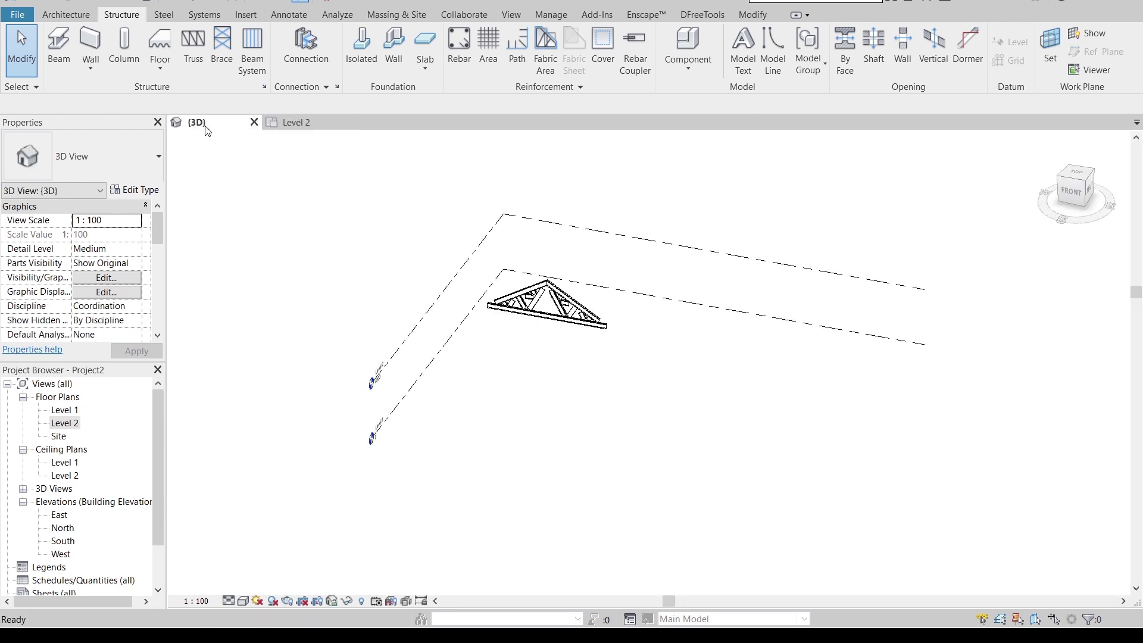
{"action": "left_click", "coordinate": [1069, 196]}
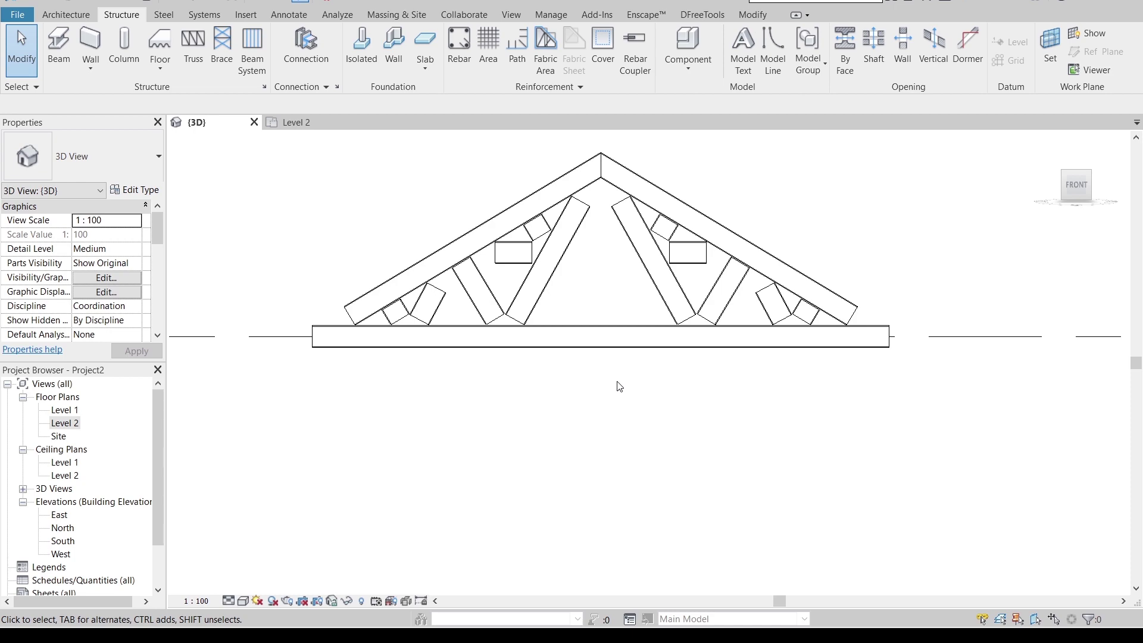
{"action": "middle_click_drag", "start_coordinate": [814, 403], "coordinate": [873, 489], "text": "shift"}
{"action": "scroll", "coordinate": [506, 345], "scroll_direction": "up", "scroll_amount": 5}
{"action": "middle_click_drag", "start_coordinate": [505, 343], "coordinate": [766, 468]}
{"action": "middle_click_drag", "start_coordinate": [553, 409], "coordinate": [638, 426]}
{"action": "middle_click_drag", "start_coordinate": [513, 388], "coordinate": [454, 302]}
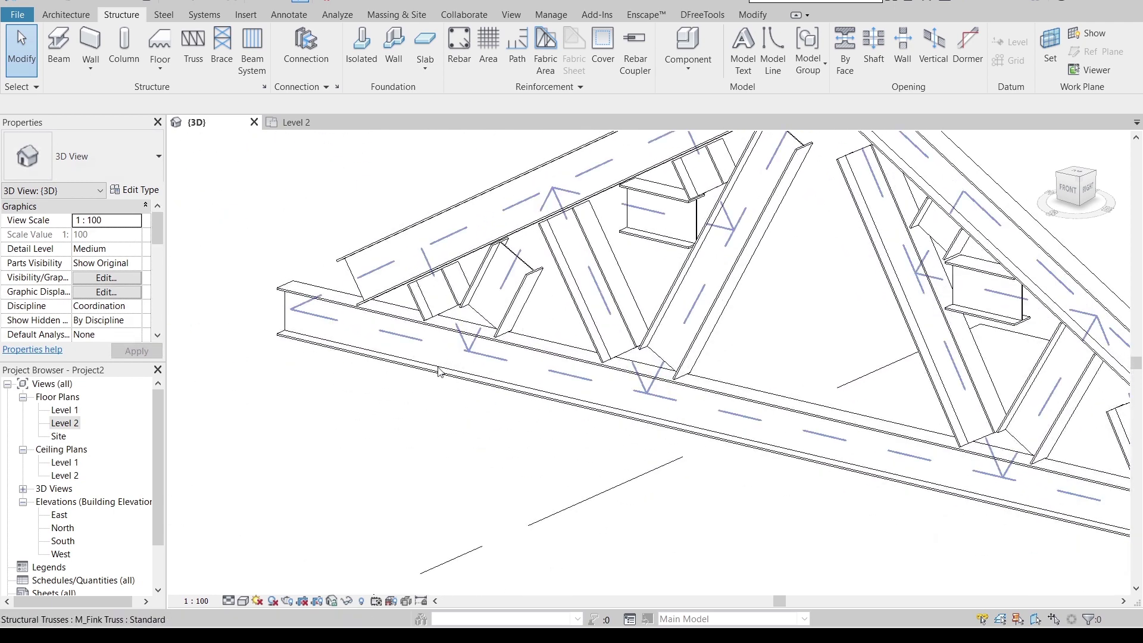
{"action": "middle_click_drag", "start_coordinate": [502, 448], "coordinate": [466, 470]}
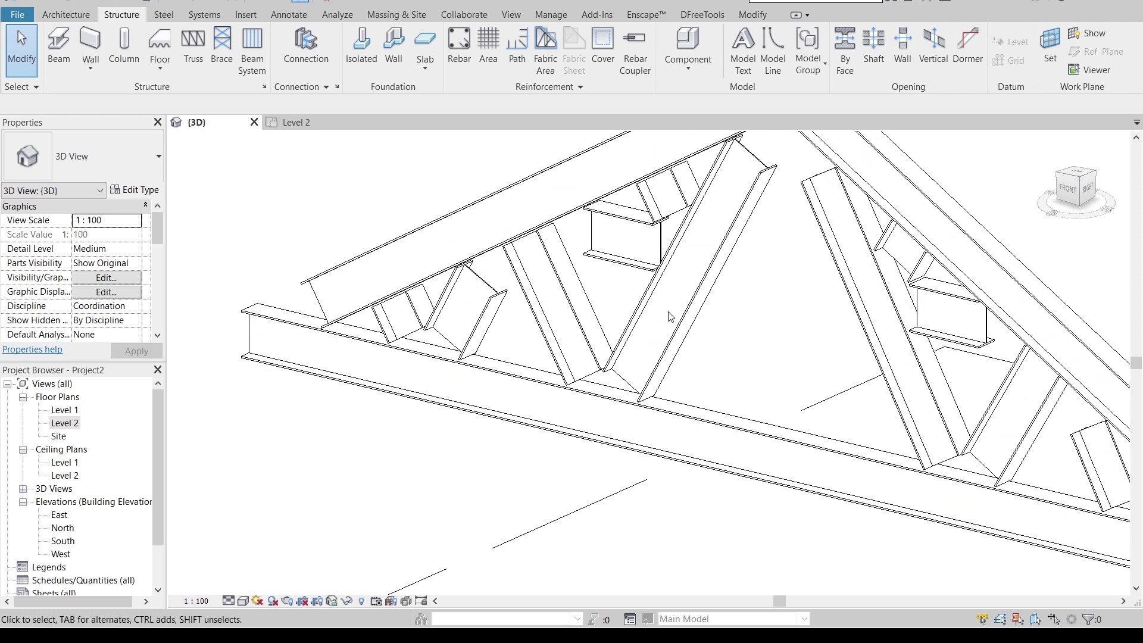
{"action": "left_click", "coordinate": [1068, 191]}
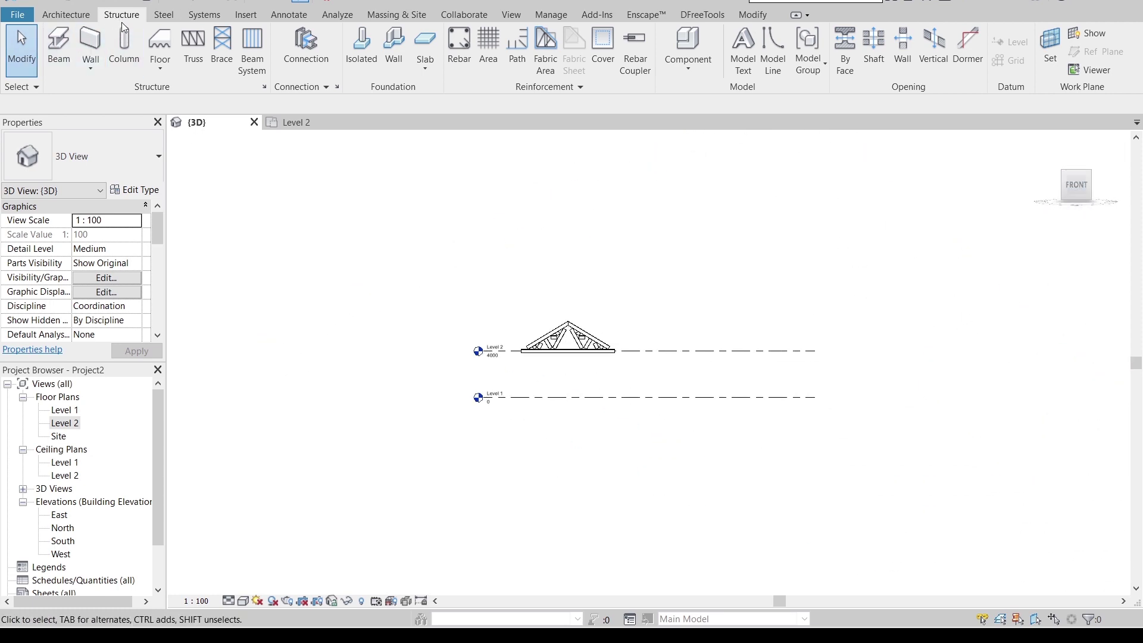
Step: Start the Beam command and load the M_HSS-Hollow Structural Section steel framing family with type HSS508X304.8X15.9
{"action": "key", "text": "b"}
{"action": "key", "text": "m"}
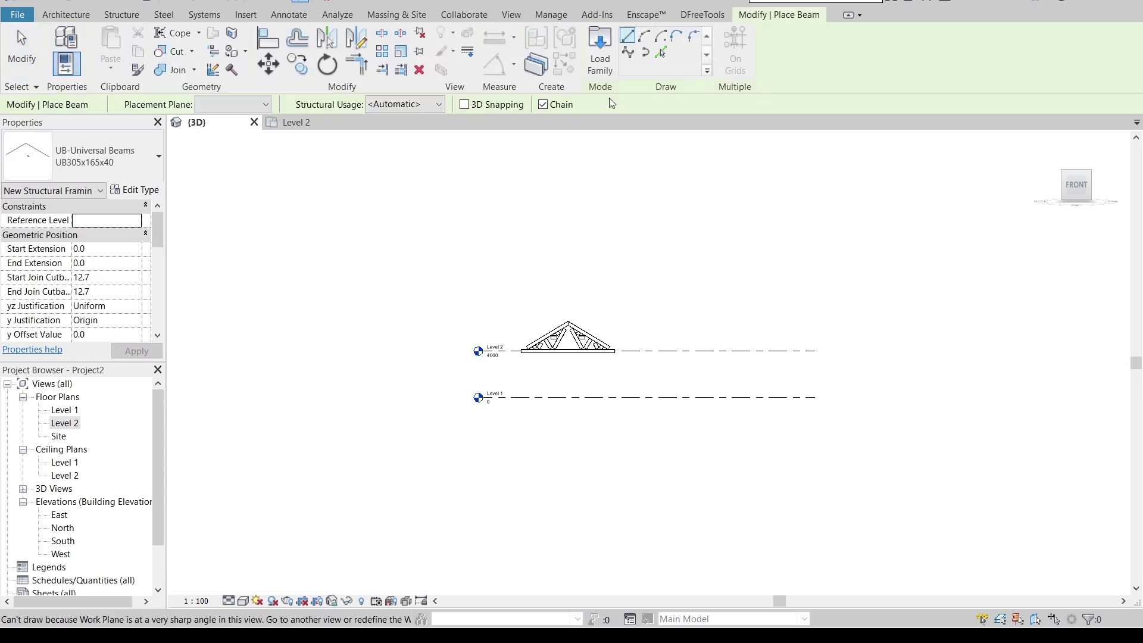
{"action": "left_click", "coordinate": [598, 71]}
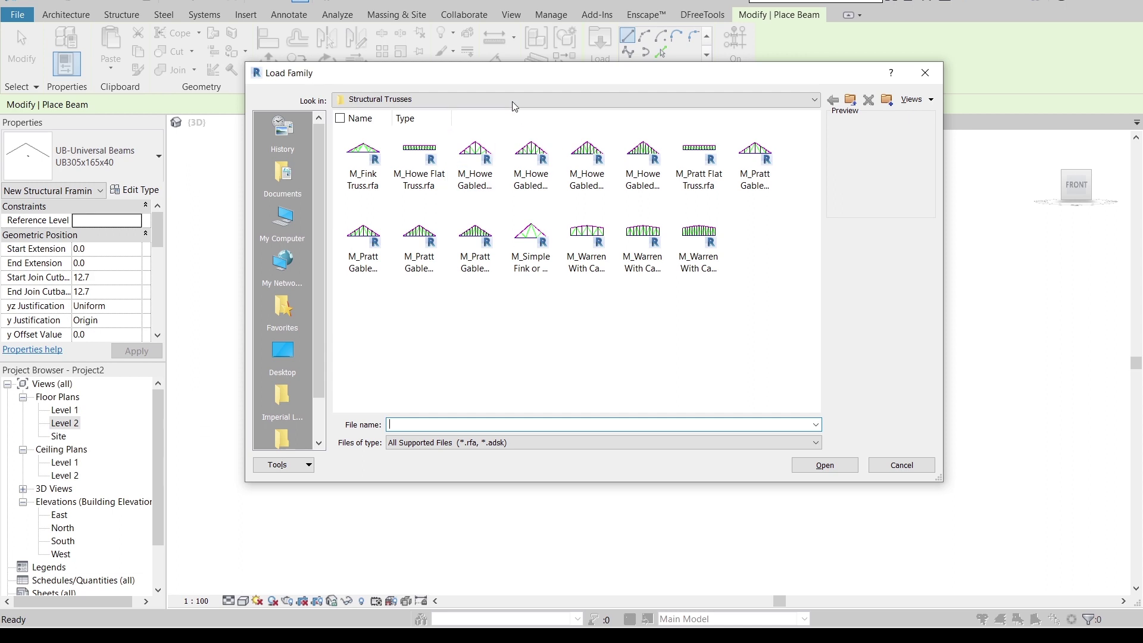
{"action": "left_click", "coordinate": [538, 99]}
{"action": "left_click", "coordinate": [479, 201]}
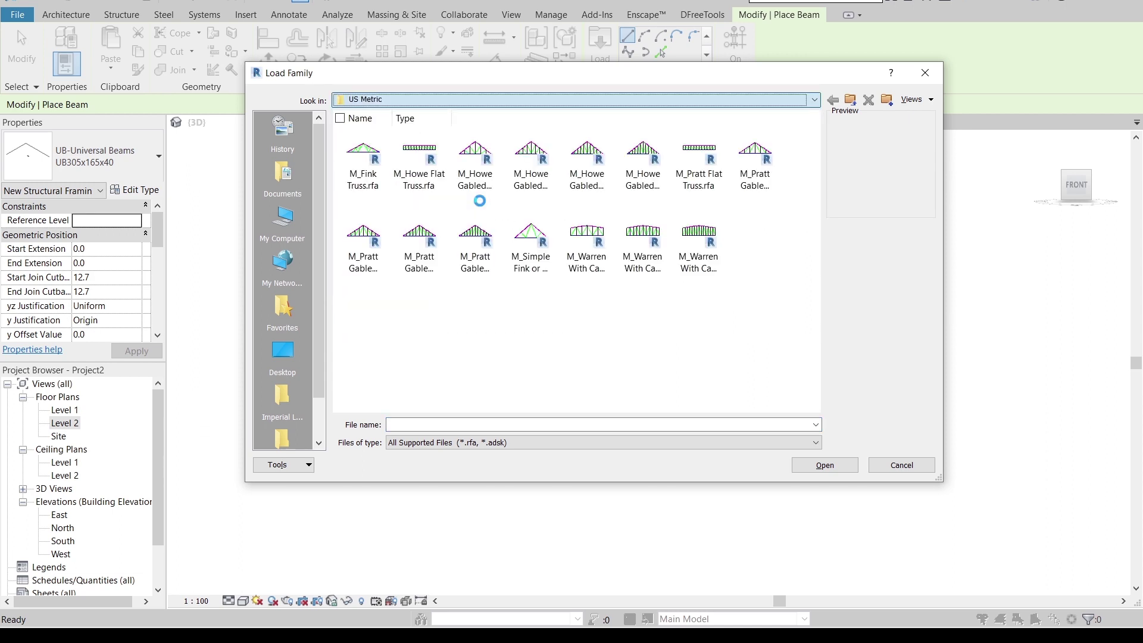
{"action": "left_click_drag", "start_coordinate": [814, 220], "coordinate": [829, 315]}
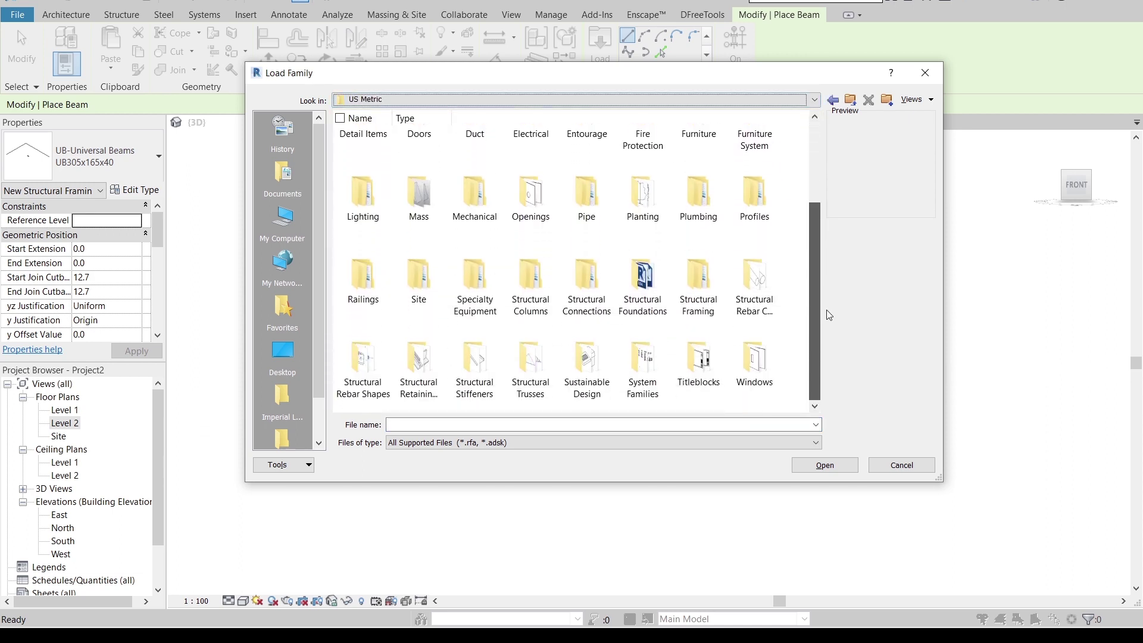
{"action": "double_click", "coordinate": [688, 303]}
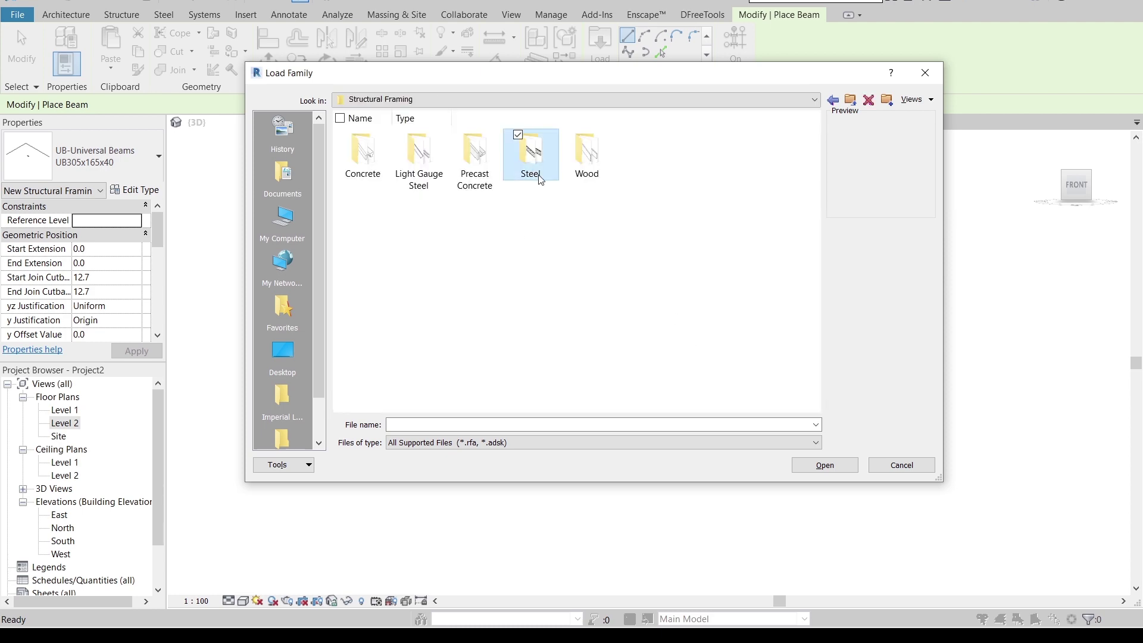
{"action": "double_click", "coordinate": [530, 148]}
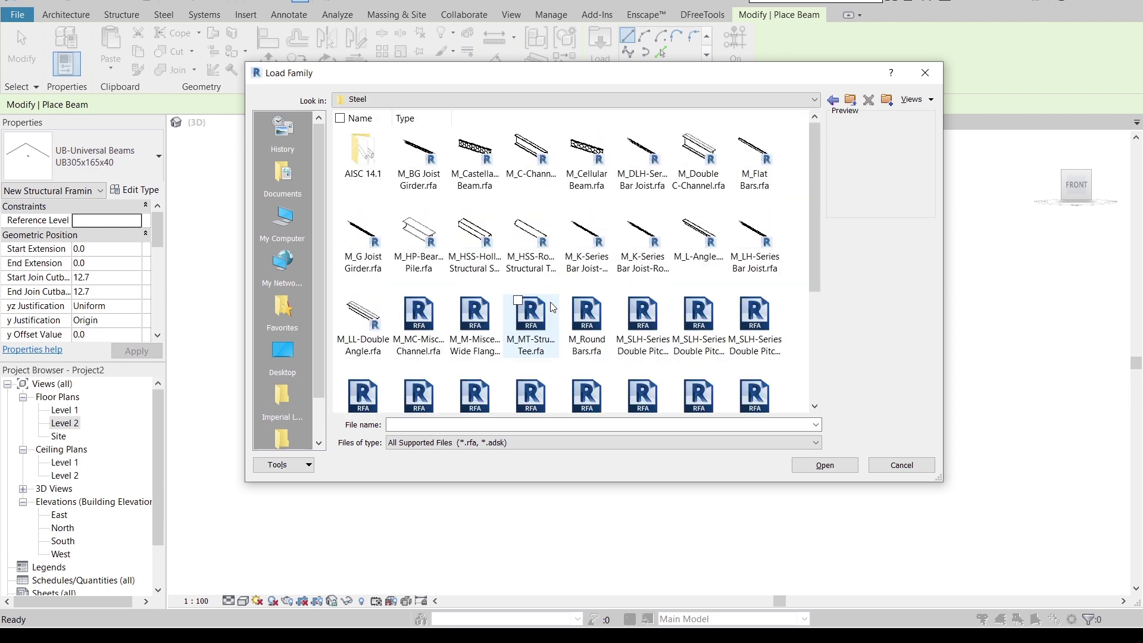
{"action": "double_click", "coordinate": [478, 259]}
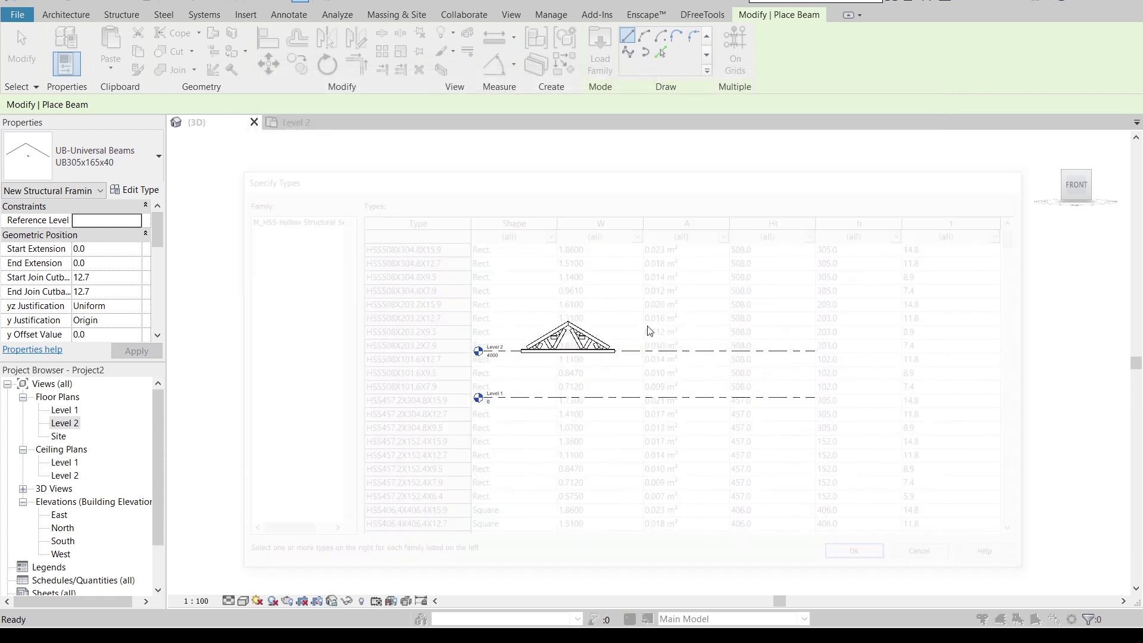
{"action": "left_click", "coordinate": [370, 248]}
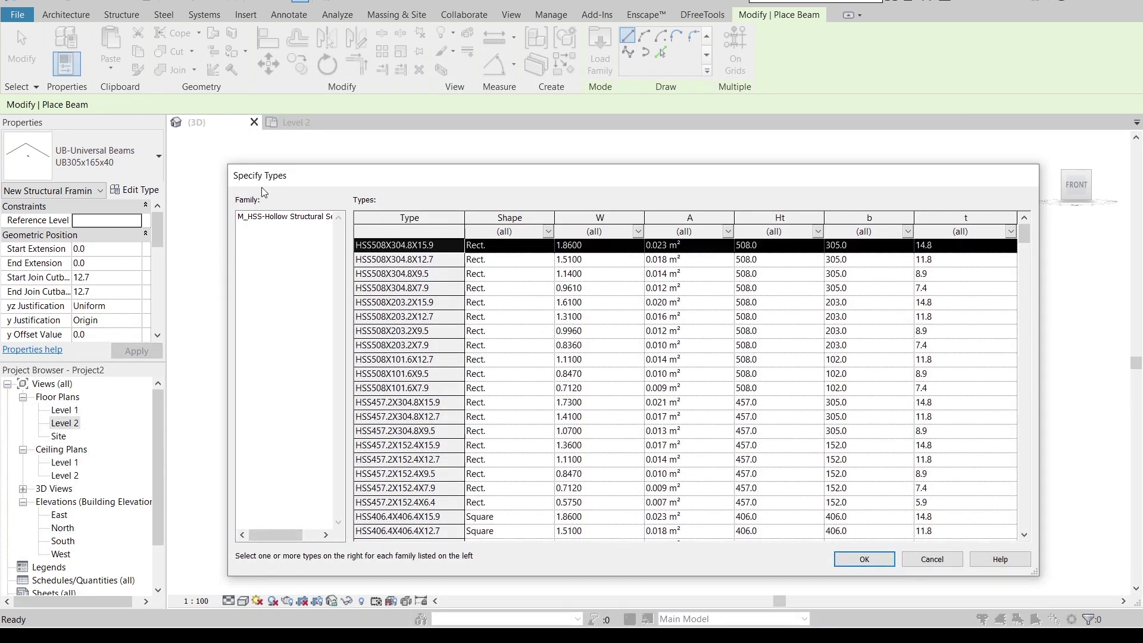
{"action": "left_click", "coordinate": [866, 560]}
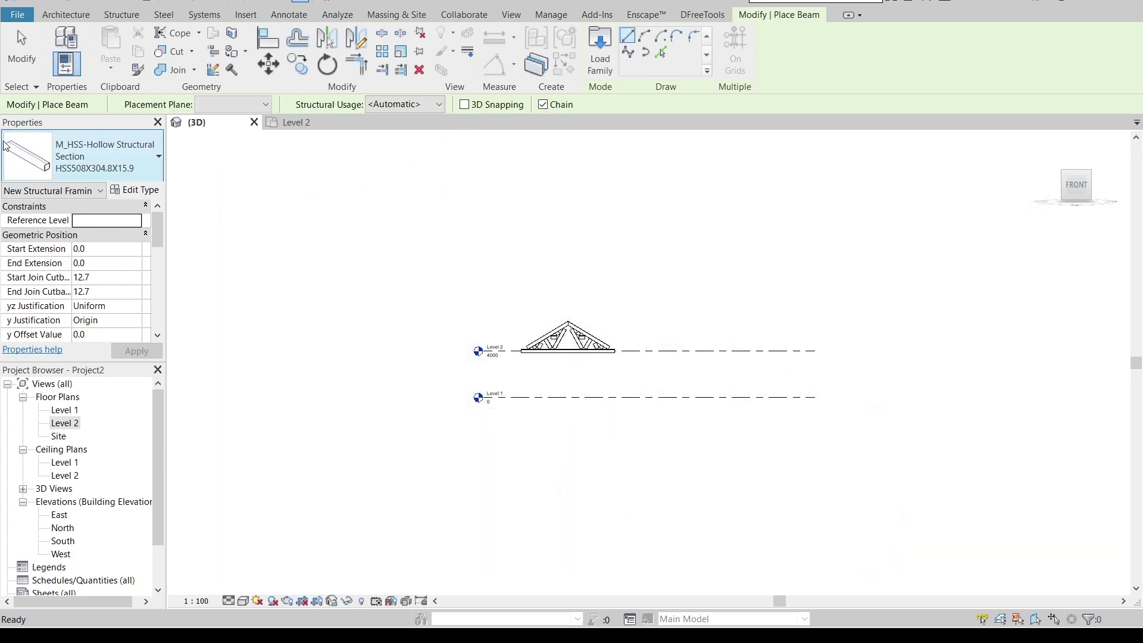
Step: Duplicate the hollow structural section type HSS508X304.8X15.9 and name the copy HSS 100x100
{"action": "left_click", "coordinate": [133, 189]}
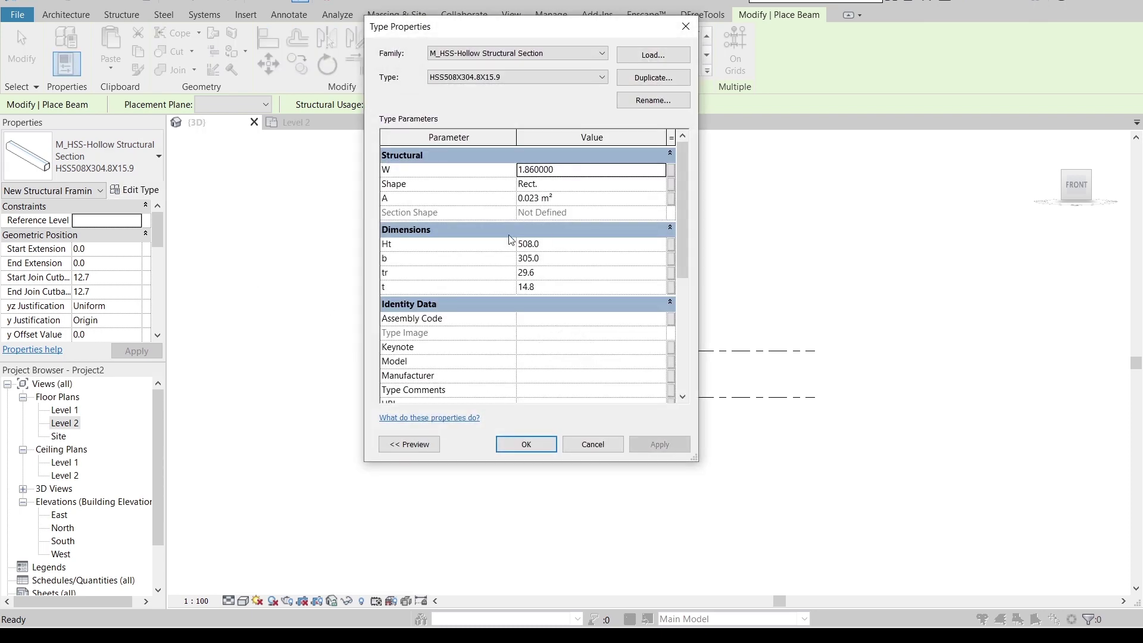
{"action": "left_click", "coordinate": [666, 79]}
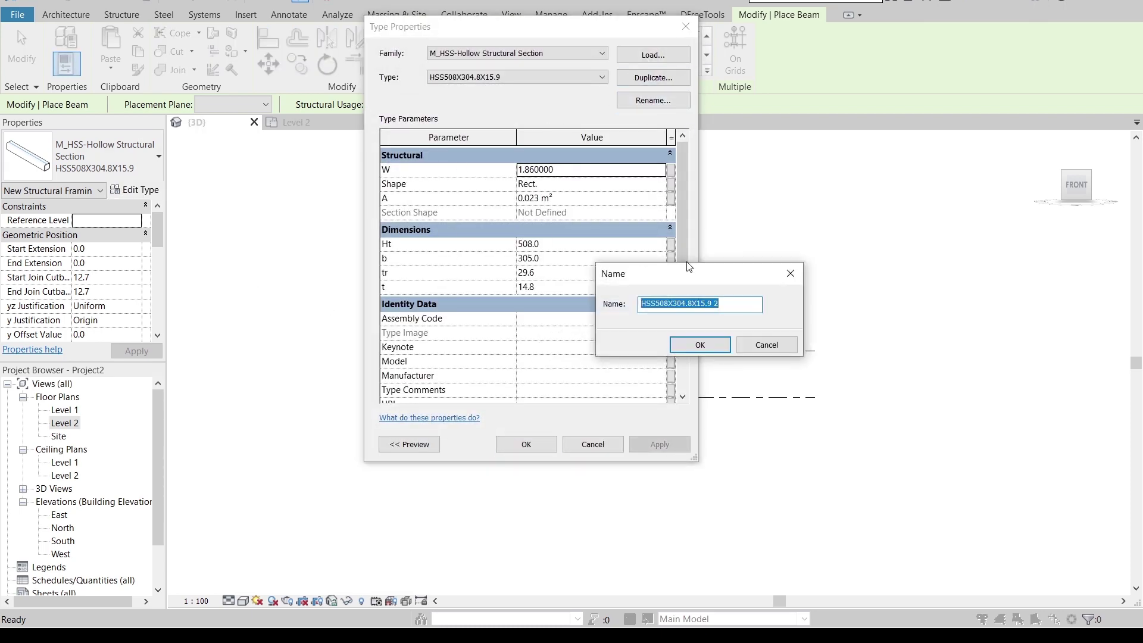
{"action": "left_click_drag", "start_coordinate": [688, 276], "coordinate": [577, 125]}
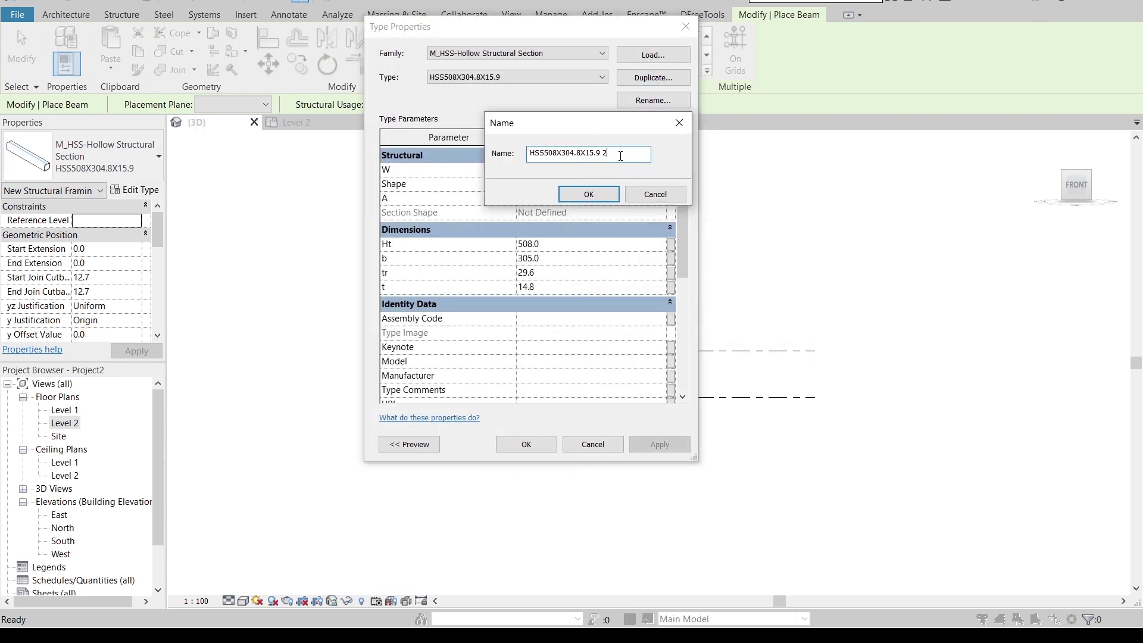
{"action": "type", "text": "HSS 100x100"}
{"action": "key", "text": "Return"}
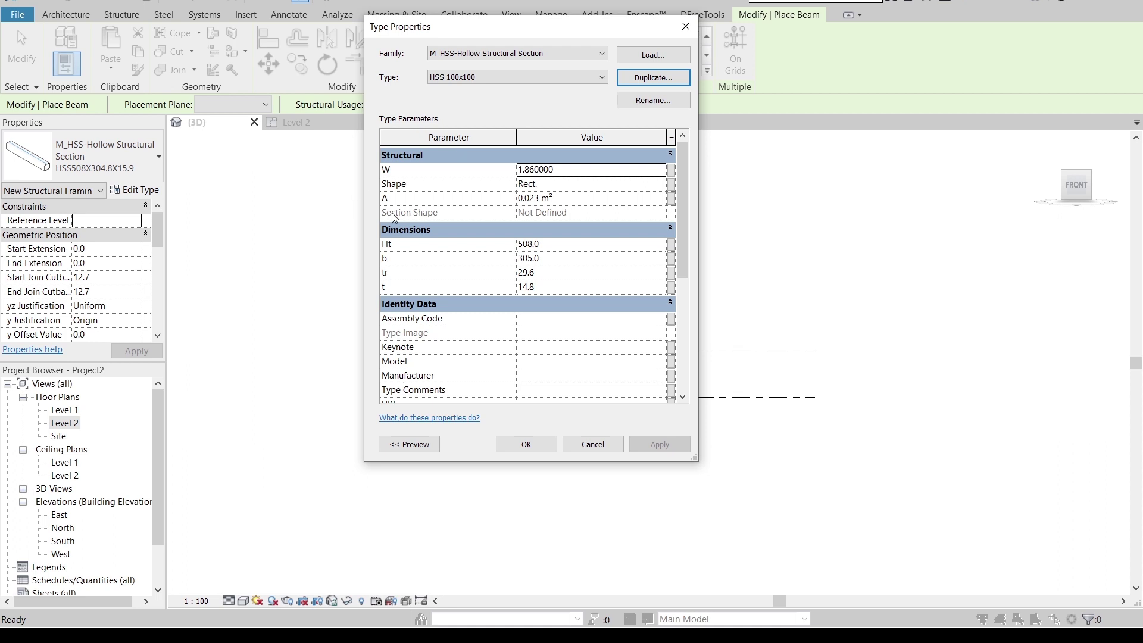
Step: Set the HSS 100x100 type's Ht and b to 100 and tr to 10, and leave the Beam command
{"action": "left_click", "coordinate": [575, 244]}
{"action": "type", "text": "100"}
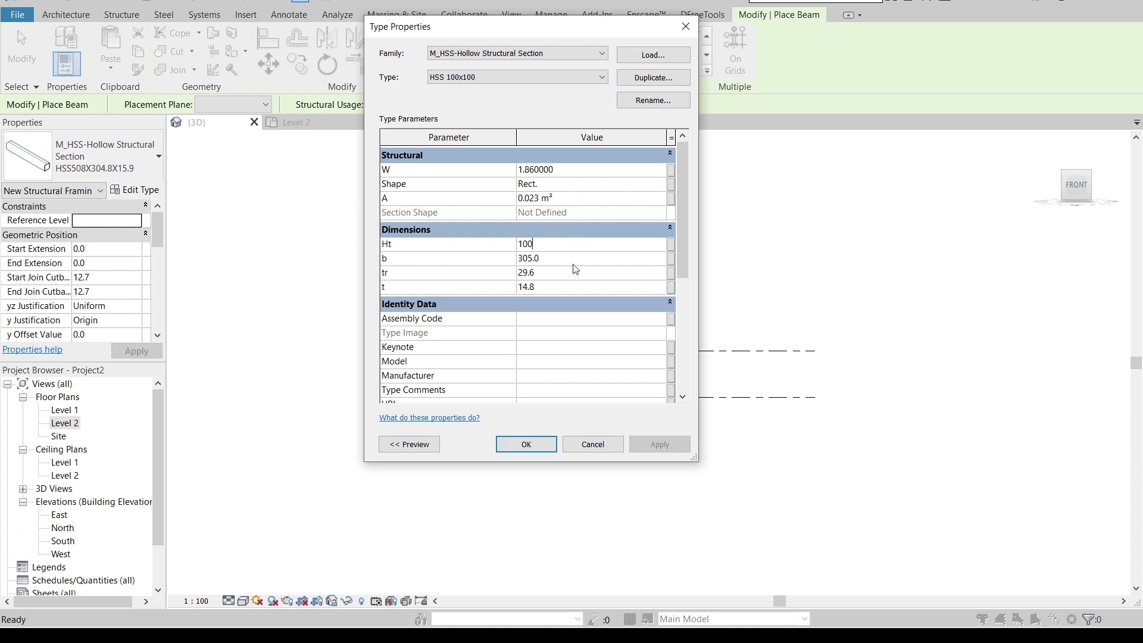
{"action": "left_click", "coordinate": [571, 262]}
{"action": "type", "text": "100"}
{"action": "left_click", "coordinate": [546, 269]}
{"action": "type", "text": "10"}
{"action": "key", "text": "Return"}
{"action": "left_click", "coordinate": [526, 446]}
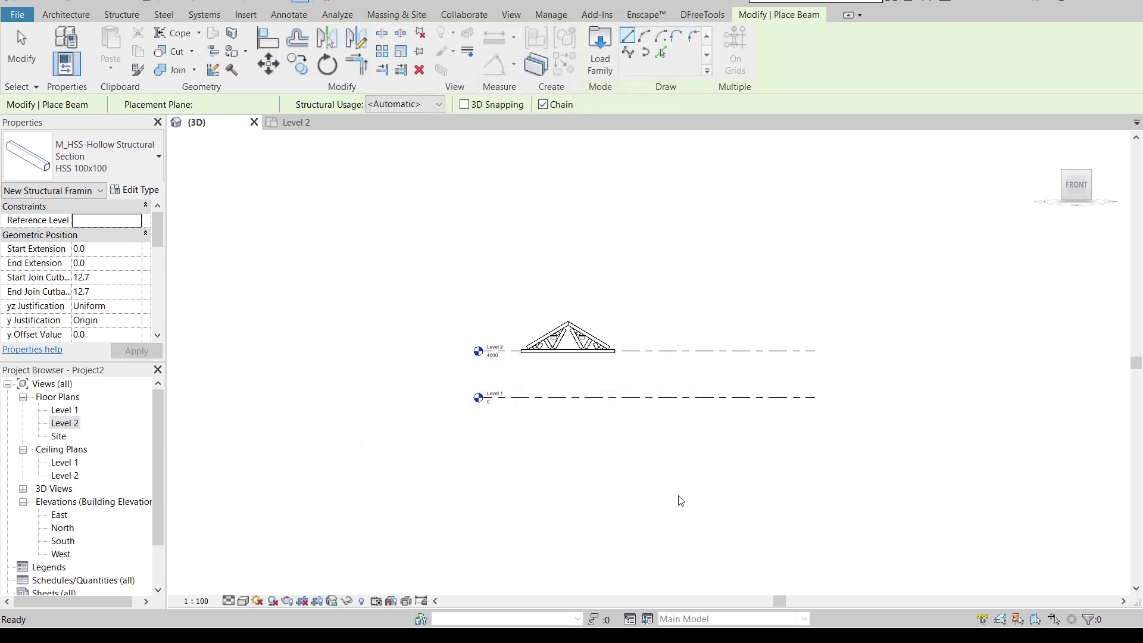
{"action": "scroll", "coordinate": [559, 370], "scroll_direction": "up", "scroll_amount": 3}
{"action": "key", "text": "Escape"}
{"action": "key", "text": "Escape"}
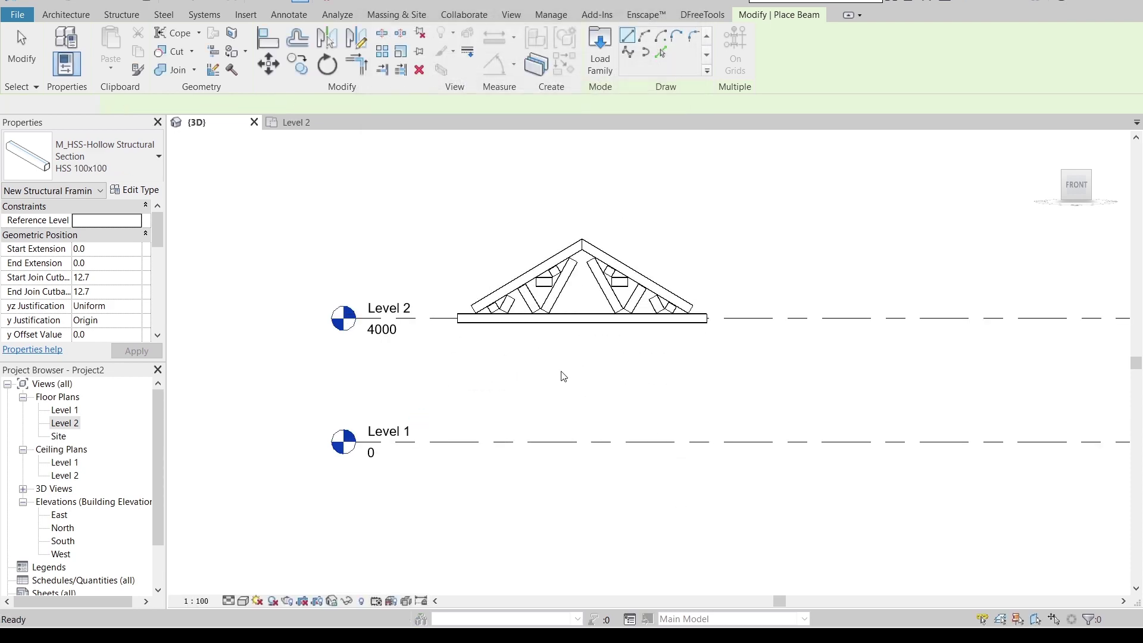
Step: Select a diagonal web in the truss's left half and examine its profile and joints from the front
{"action": "scroll", "coordinate": [508, 308], "scroll_direction": "up", "scroll_amount": 3}
{"action": "scroll", "coordinate": [508, 308], "scroll_direction": "up", "scroll_amount": 2}
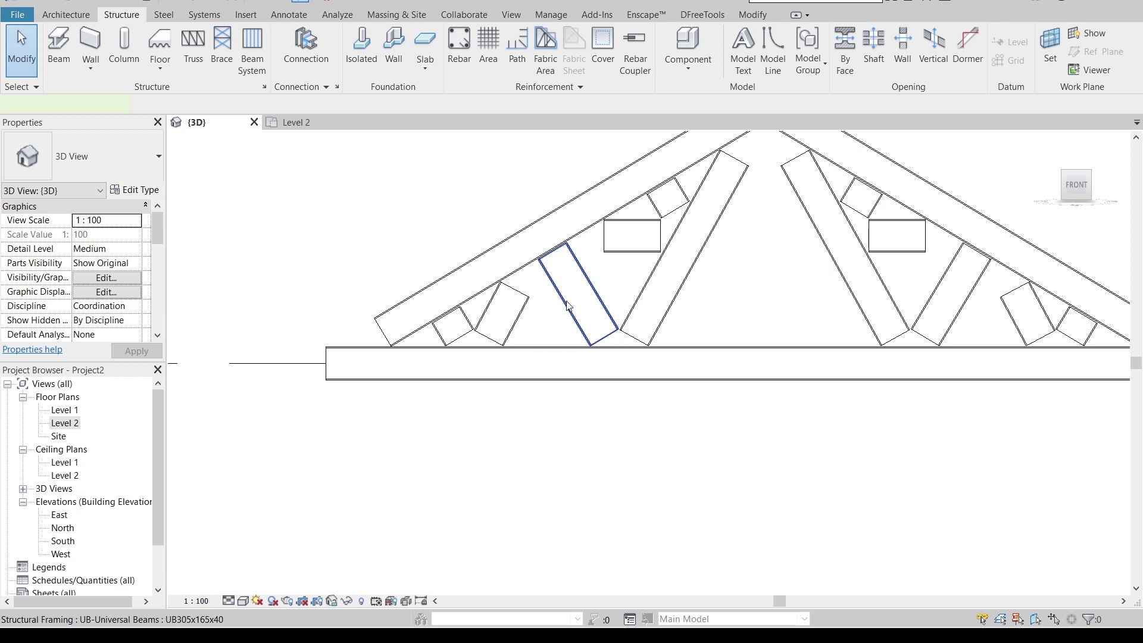
{"action": "left_click", "coordinate": [567, 306]}
{"action": "scroll", "coordinate": [619, 290], "scroll_direction": "down", "scroll_amount": 2}
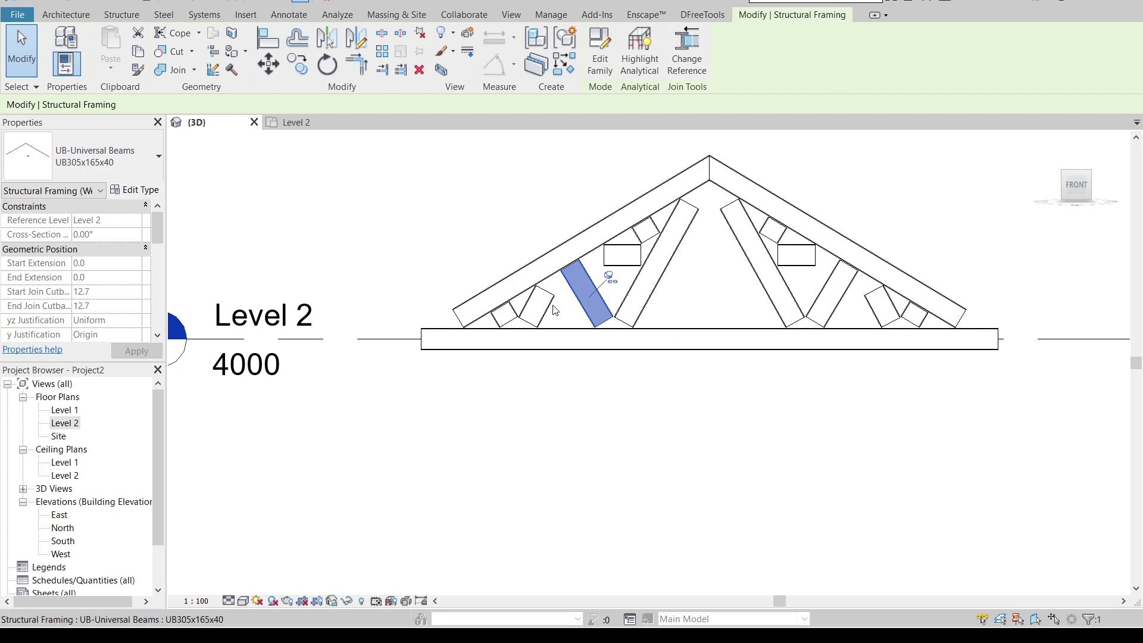
{"action": "scroll", "coordinate": [523, 303], "scroll_direction": "up", "scroll_amount": 5}
{"action": "scroll", "coordinate": [599, 331], "scroll_direction": "down", "scroll_amount": 5}
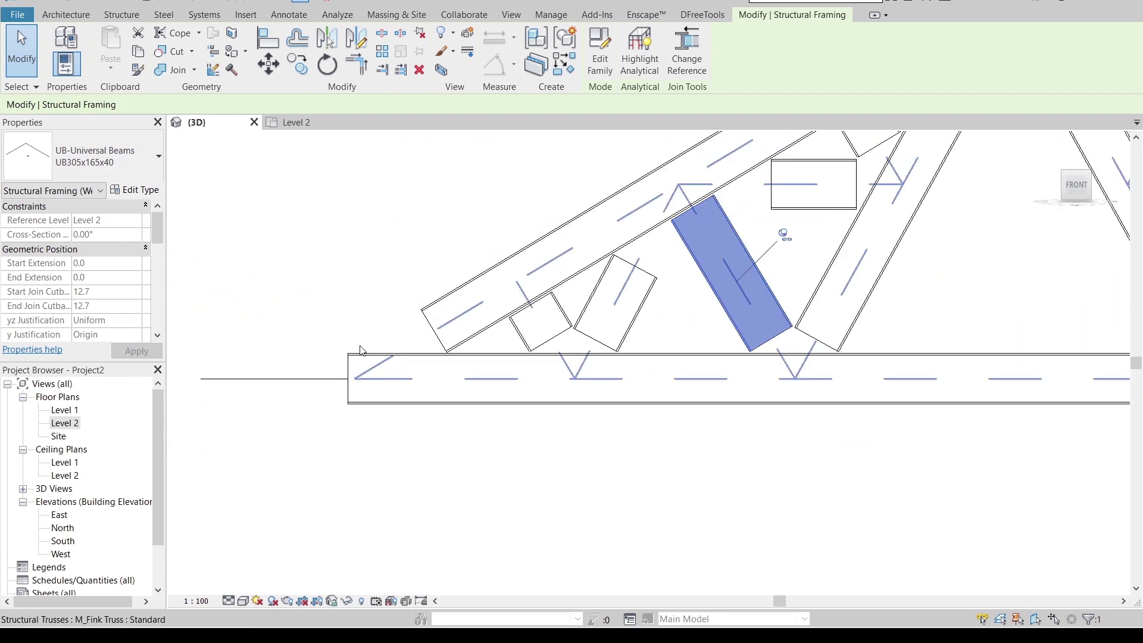
{"action": "left_click", "coordinate": [352, 250]}
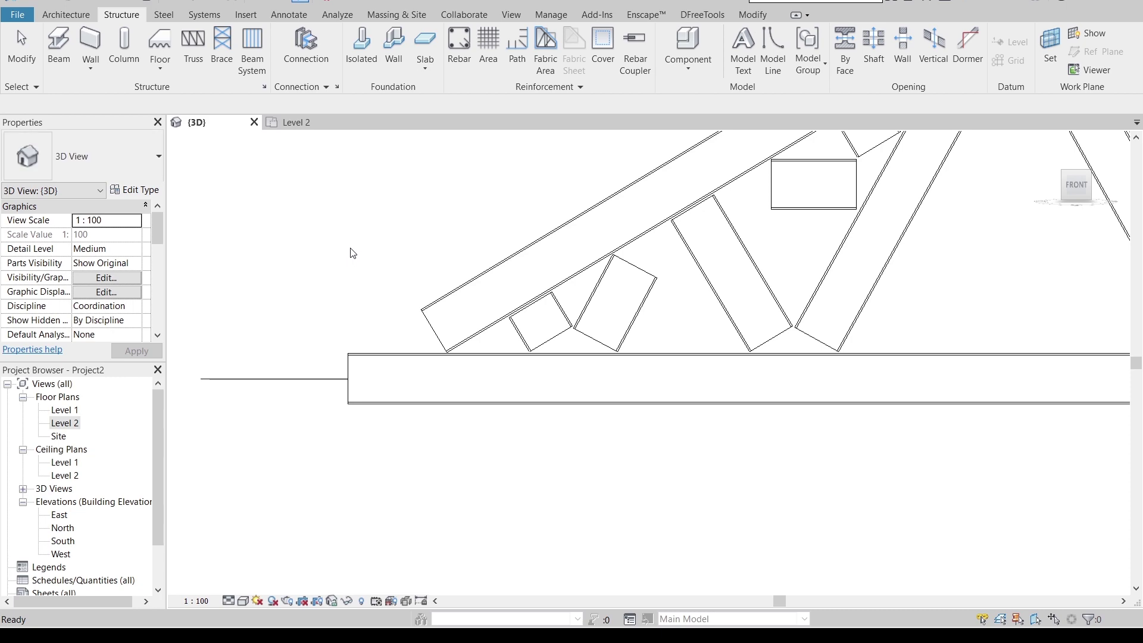
Step: In the M_Fink Truss type, set the structural framing type of the top chords and vertical webs to M_HSS-Hollow Structural Section:HSS 100x100
{"action": "left_click", "coordinate": [459, 331]}
{"action": "left_click", "coordinate": [142, 191]}
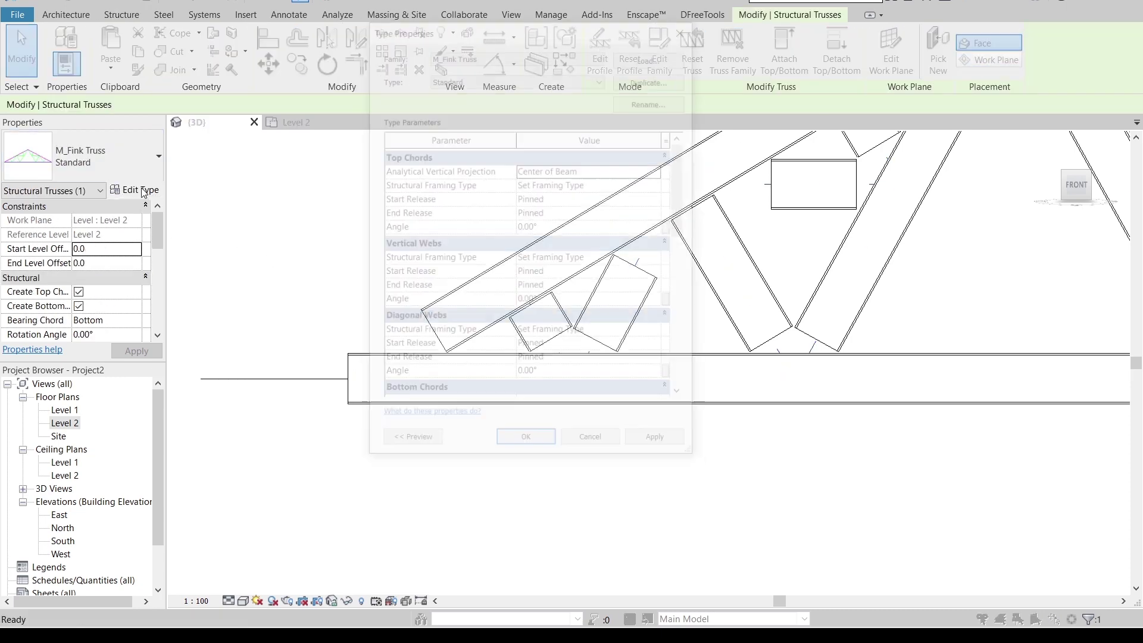
{"action": "left_click_drag", "start_coordinate": [554, 37], "coordinate": [463, 43]}
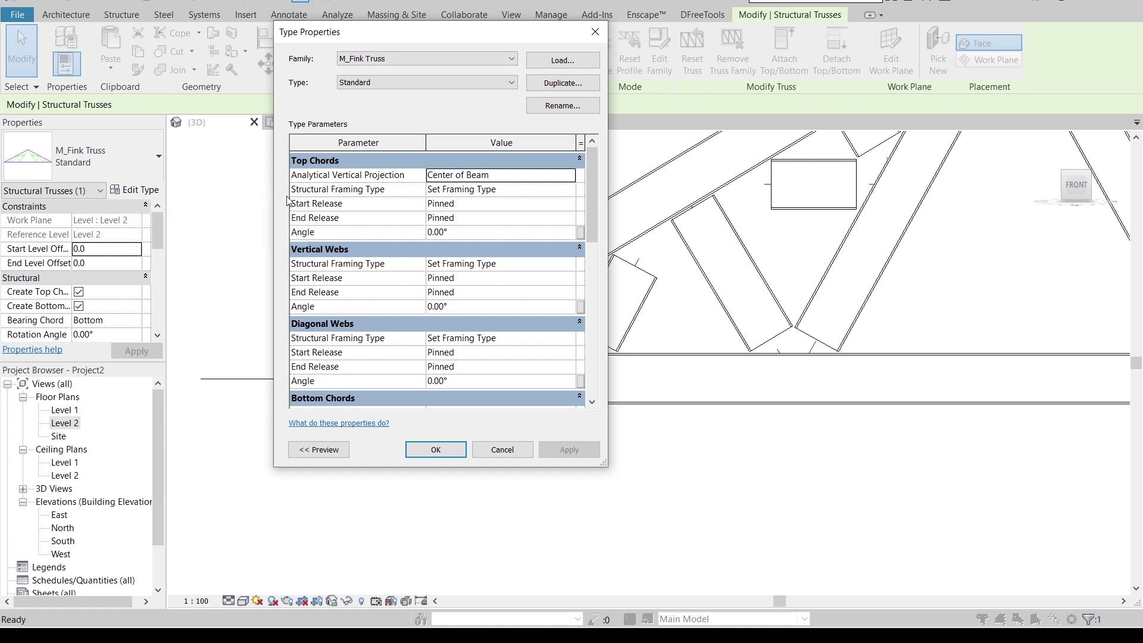
{"action": "left_click", "coordinate": [575, 191]}
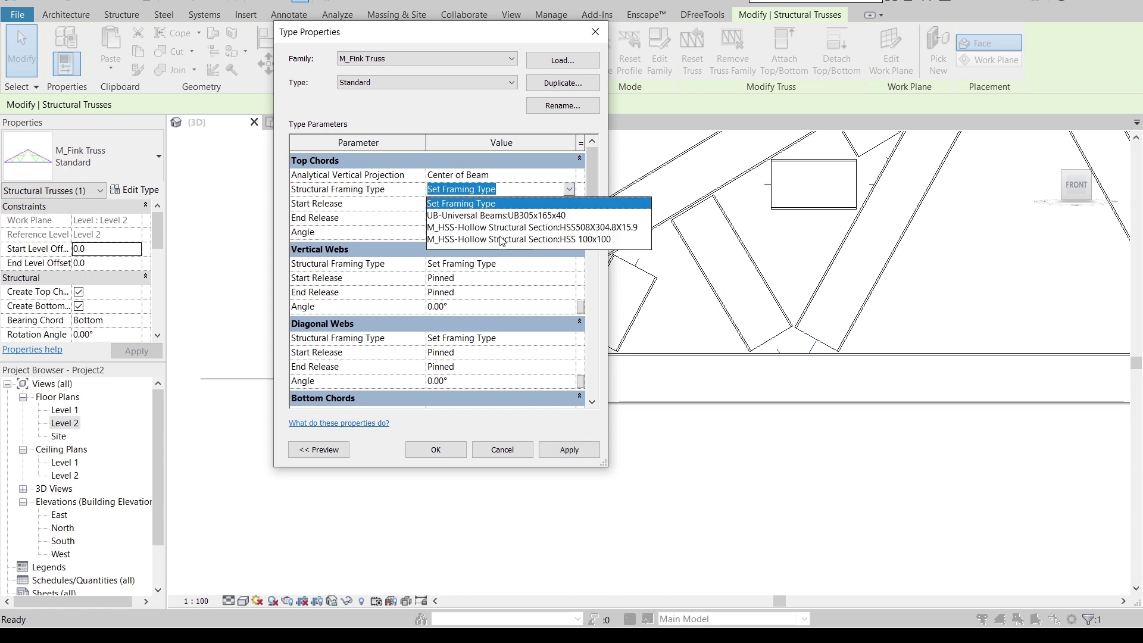
{"action": "left_click", "coordinate": [532, 238]}
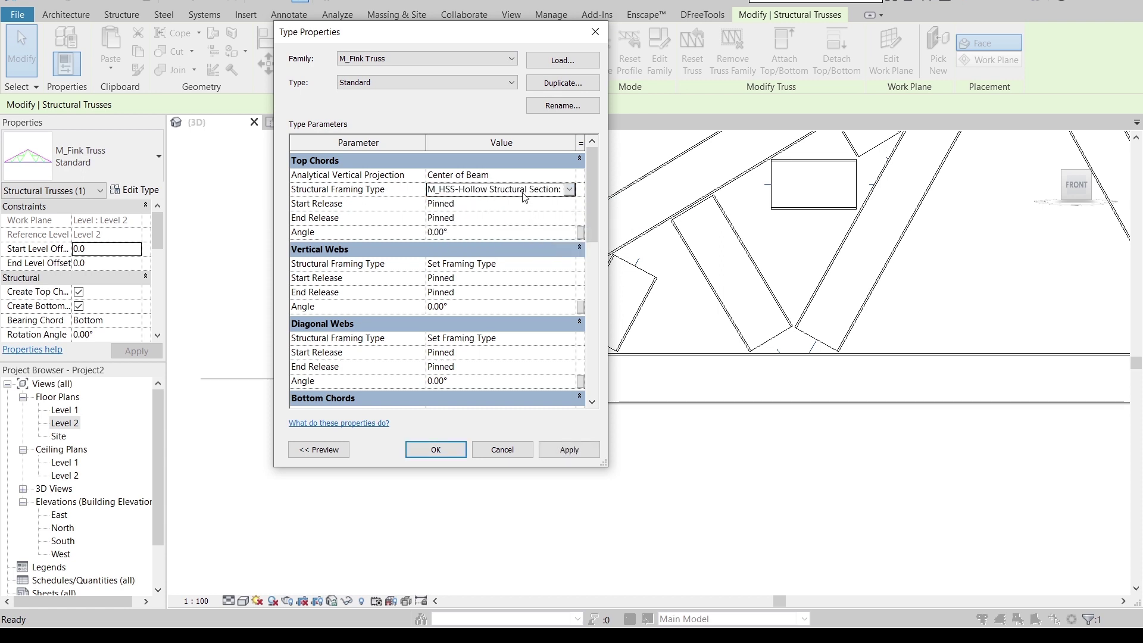
{"action": "left_click", "coordinate": [522, 189]}
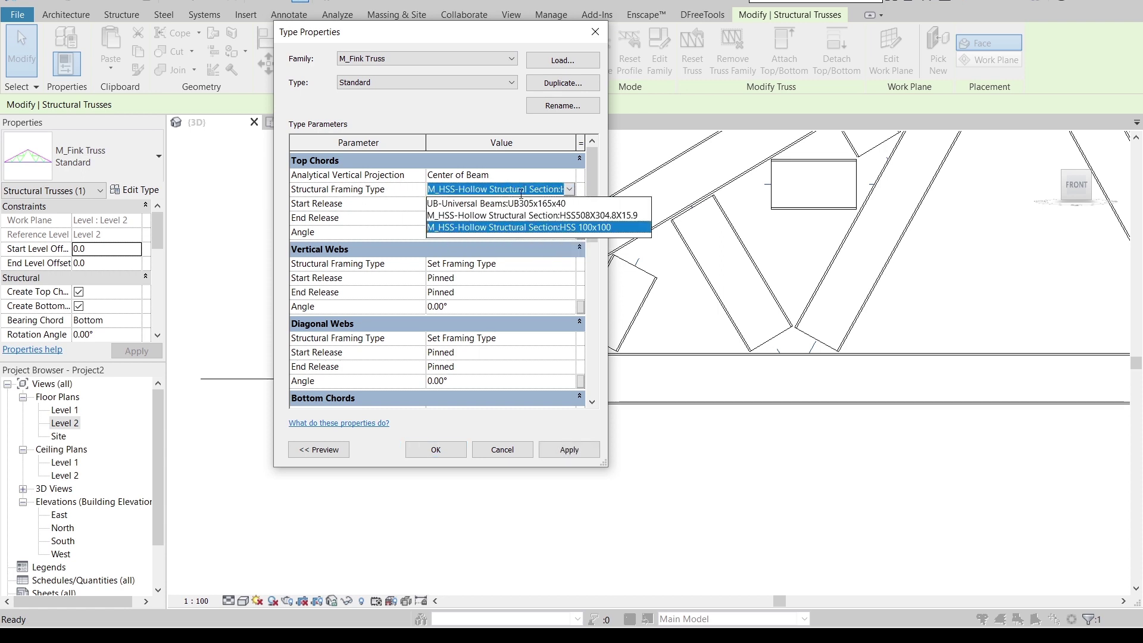
{"action": "left_click", "coordinate": [571, 265]}
{"action": "left_click", "coordinate": [570, 265]}
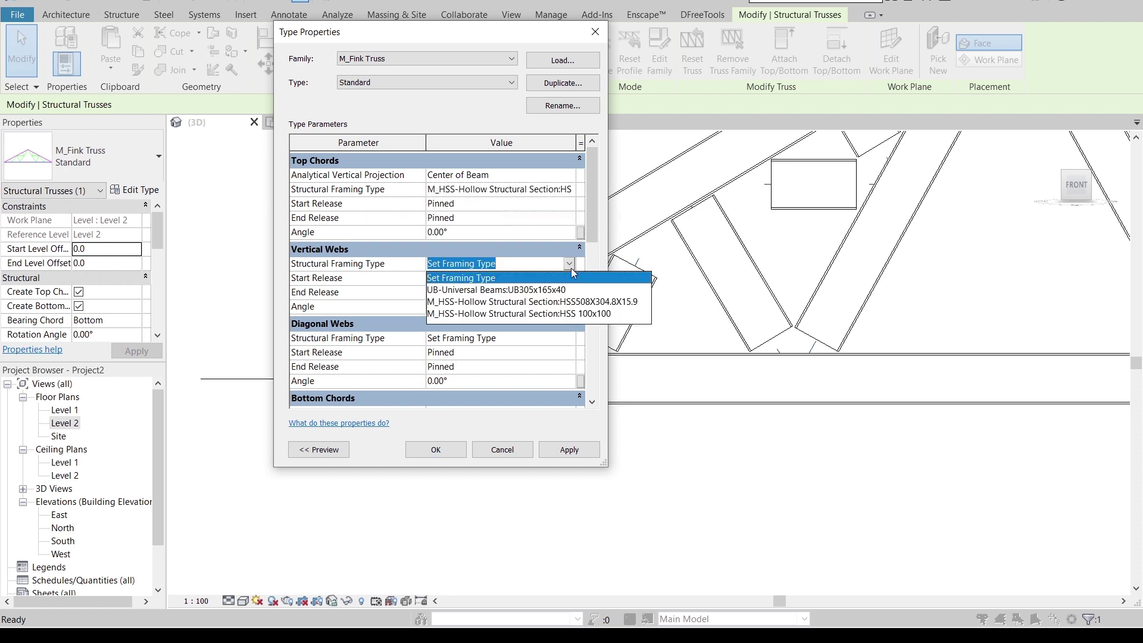
{"action": "left_click", "coordinate": [559, 290]}
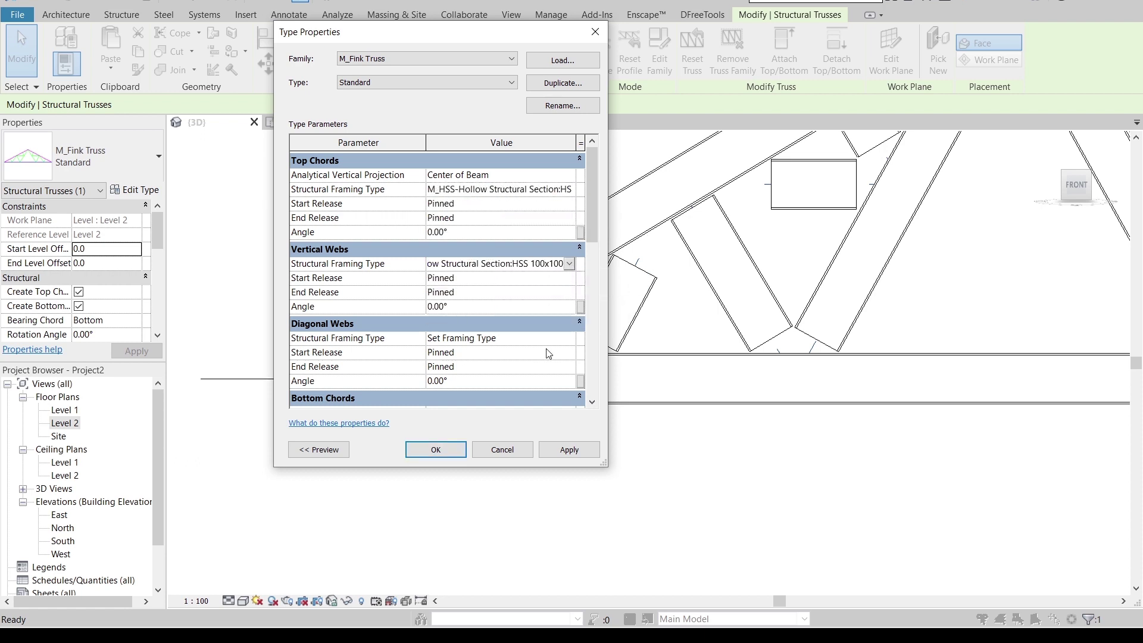
Step: Set the structural framing type of the diagonal webs and bottom chords to M_HSS-Hollow Structural Section:HSS 100x100 and apply the type changes
{"action": "left_click", "coordinate": [569, 337]}
{"action": "left_click", "coordinate": [570, 351]}
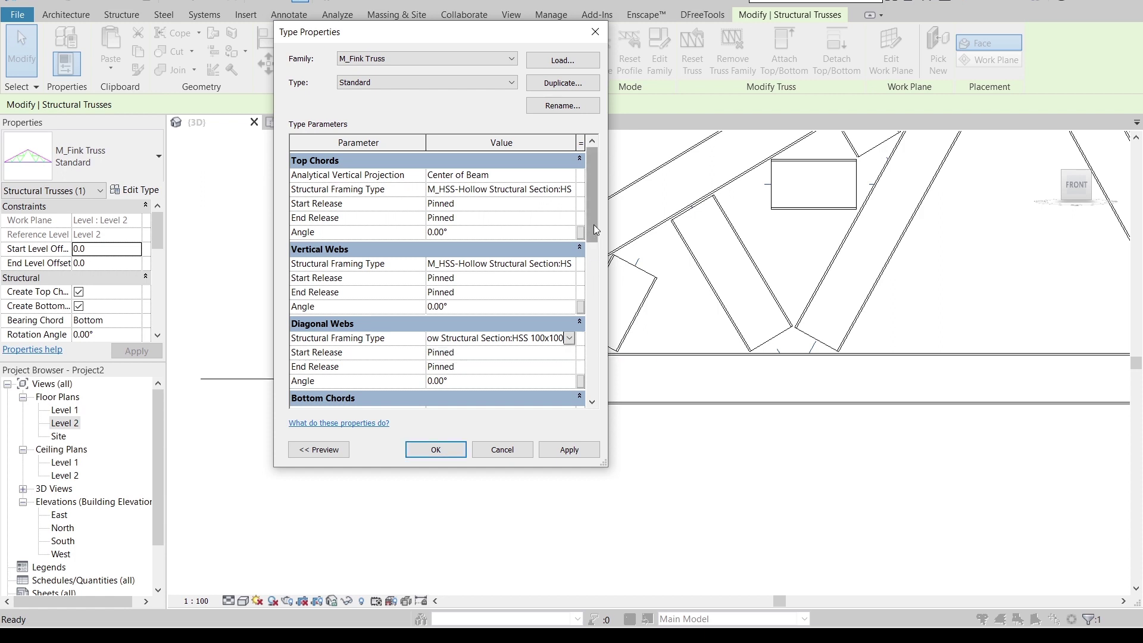
{"action": "left_click_drag", "start_coordinate": [595, 230], "coordinate": [596, 276]}
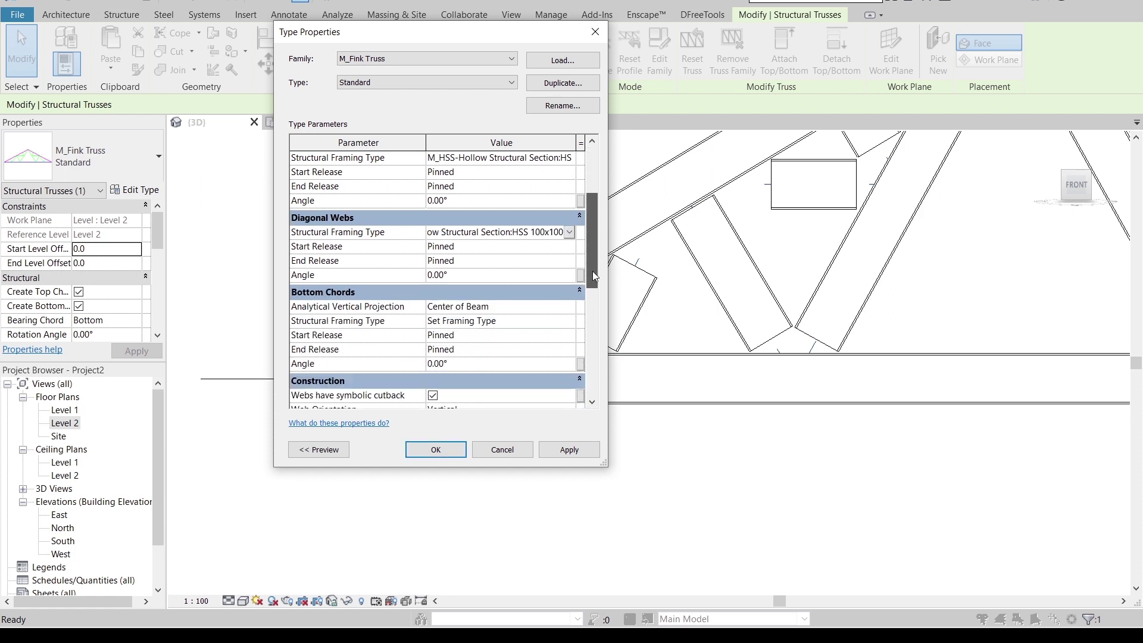
{"action": "left_click", "coordinate": [569, 320]}
{"action": "left_click", "coordinate": [570, 334]}
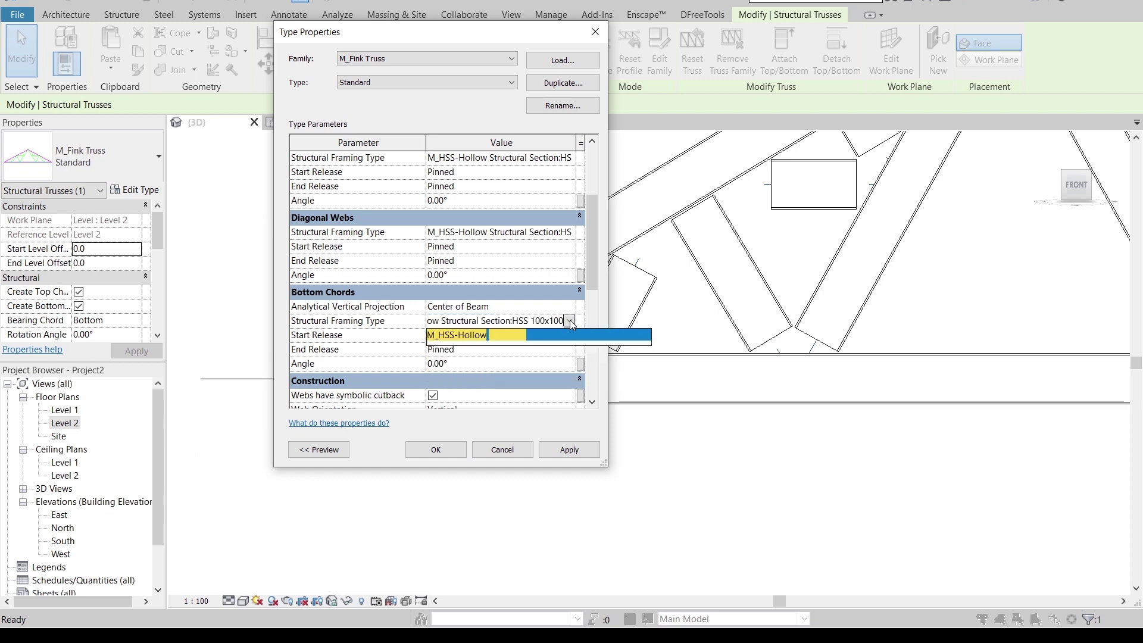
{"action": "left_click", "coordinate": [586, 450]}
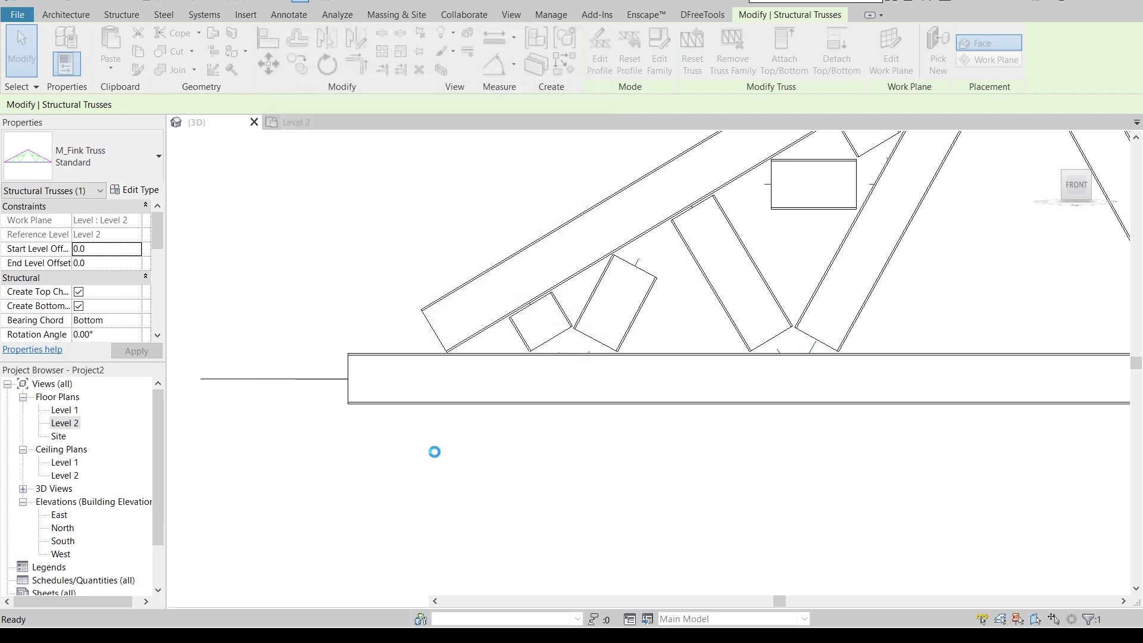
{"action": "key", "text": "Escape"}
Step: Examine the truss from the front, checking the ends of the webs where they meet the top and bottom chords
{"action": "scroll", "coordinate": [574, 255], "scroll_direction": "down", "scroll_amount": 4}
{"action": "scroll", "coordinate": [693, 391], "scroll_direction": "down", "scroll_amount": 1}
{"action": "middle_click_drag", "start_coordinate": [737, 409], "coordinate": [676, 424]}
{"action": "scroll", "coordinate": [676, 424], "scroll_direction": "up", "scroll_amount": 1}
{"action": "middle_click_drag", "start_coordinate": [628, 424], "coordinate": [674, 423]}
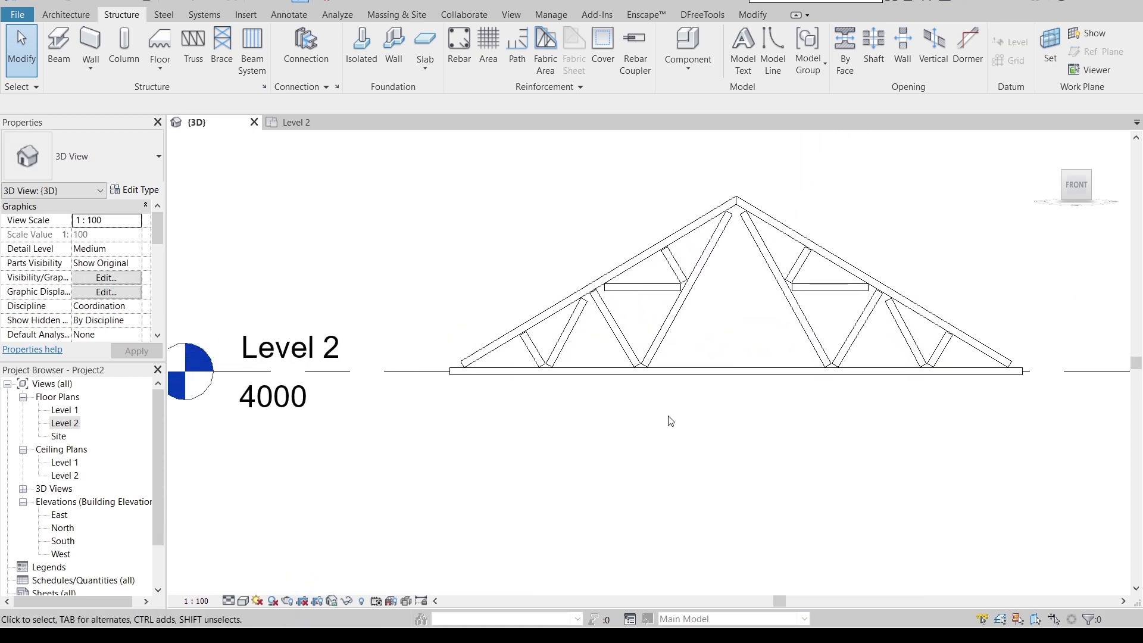
{"action": "scroll", "coordinate": [530, 355], "scroll_direction": "up", "scroll_amount": 6}
{"action": "middle_click_drag", "start_coordinate": [570, 353], "coordinate": [516, 255]}
{"action": "middle_click_drag", "start_coordinate": [611, 369], "coordinate": [709, 563]}
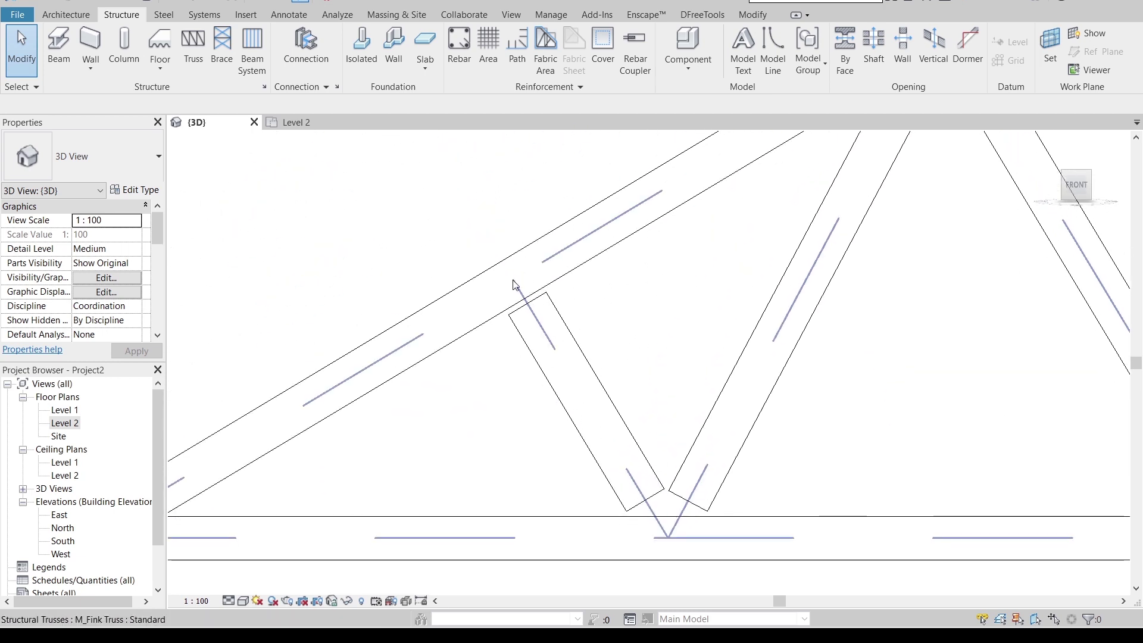
{"action": "middle_click_drag", "start_coordinate": [558, 305], "coordinate": [702, 284]}
{"action": "middle_click_drag", "start_coordinate": [653, 422], "coordinate": [633, 303]}
{"action": "middle_click_drag", "start_coordinate": [841, 454], "coordinate": [698, 468]}
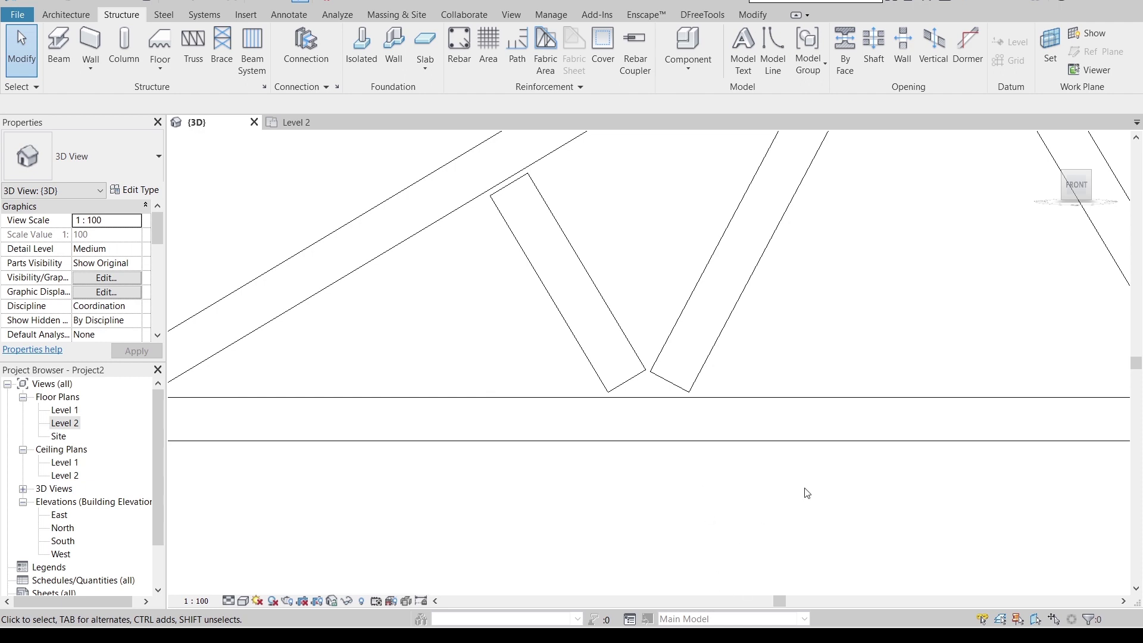
{"action": "middle_click_drag", "start_coordinate": [467, 290], "coordinate": [487, 394]}
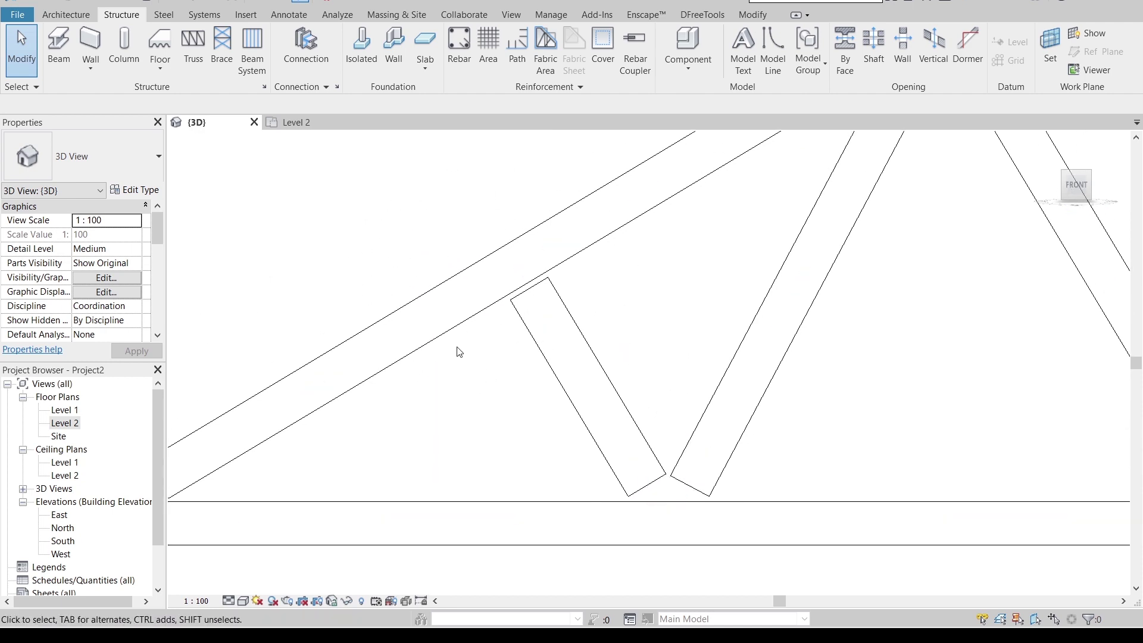
{"action": "middle_click_drag", "start_coordinate": [479, 379], "coordinate": [714, 393]}
{"action": "middle_click_drag", "start_coordinate": [723, 463], "coordinate": [752, 470]}
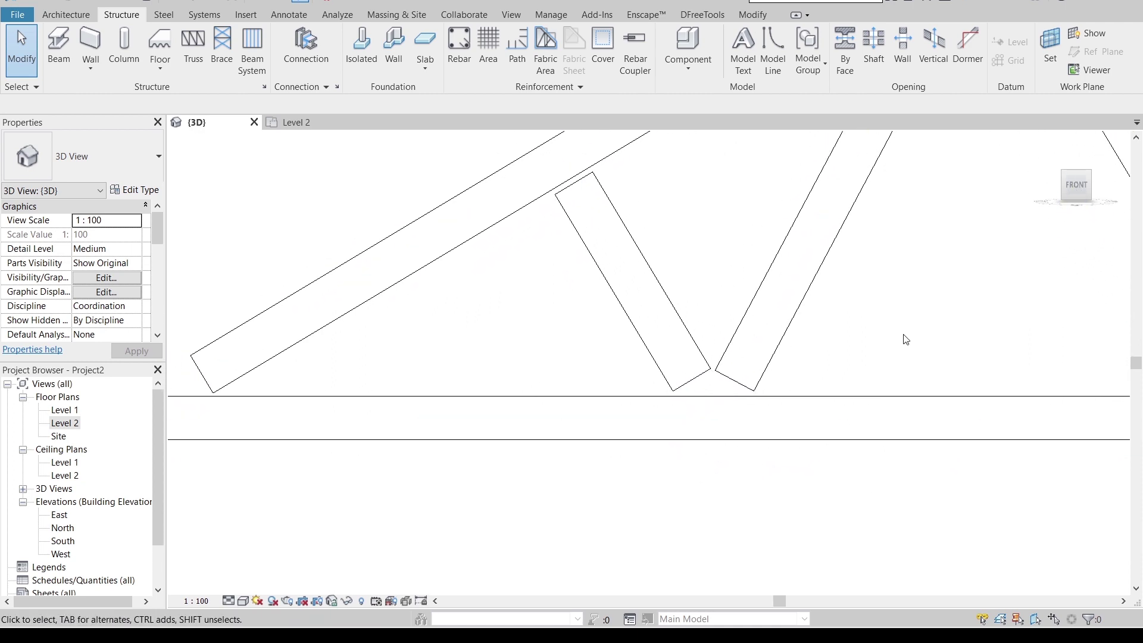
Step: Select all HSS 100x100 framing members in the entire project and unpin them
{"action": "key", "text": "Tab"}
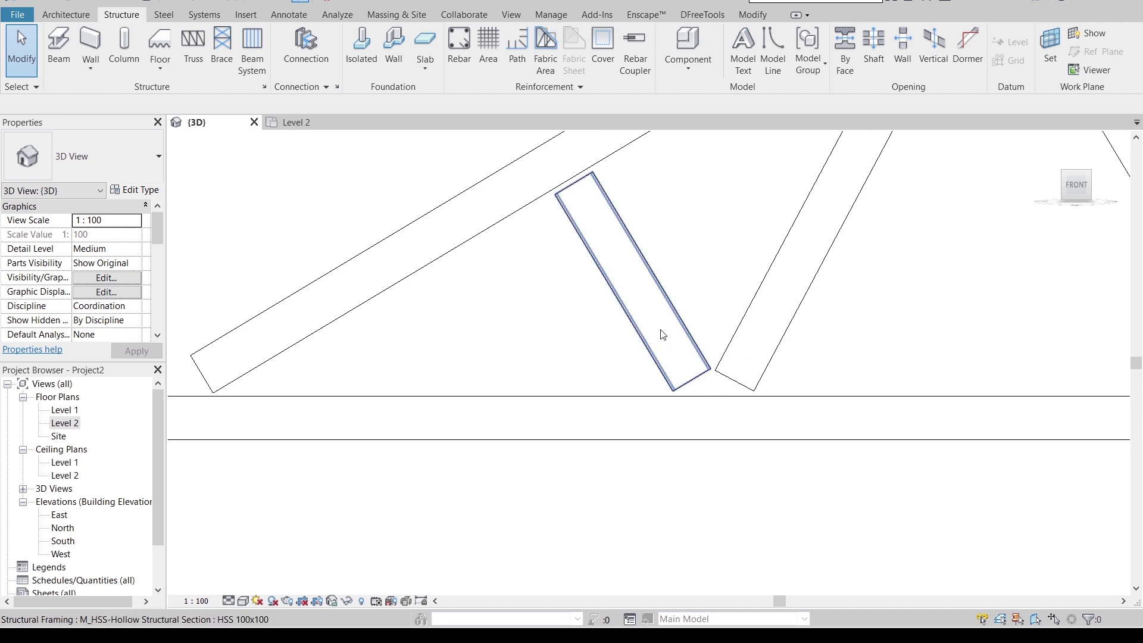
{"action": "left_click", "coordinate": [660, 332]}
{"action": "scroll", "coordinate": [664, 286], "scroll_direction": "down", "scroll_amount": 3}
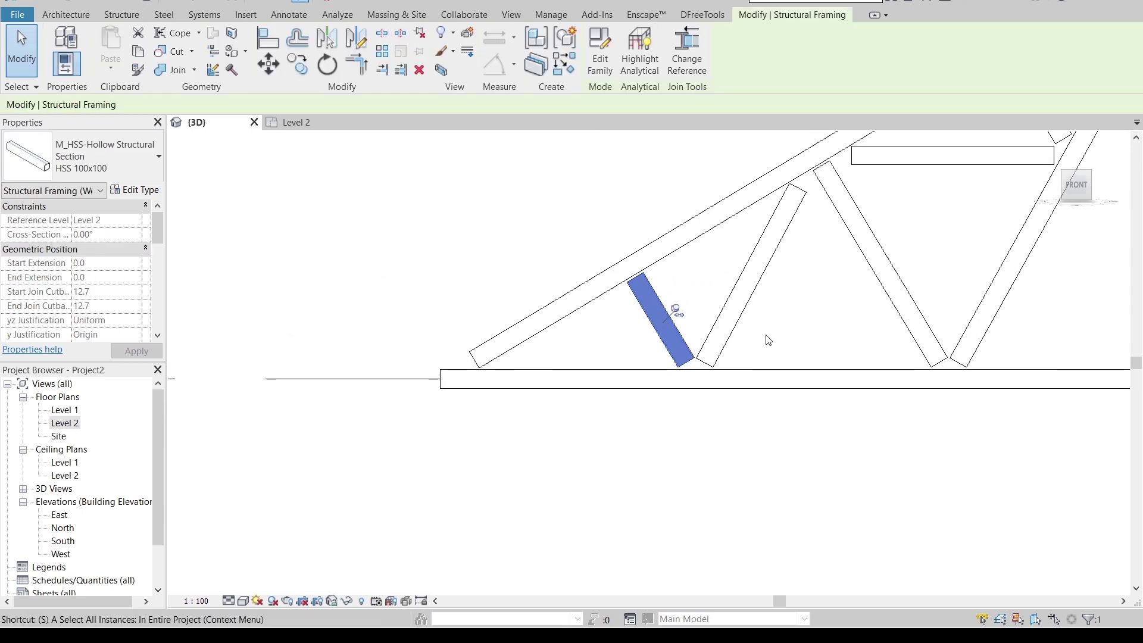
{"action": "key", "text": "s"}
{"action": "key", "text": "a"}
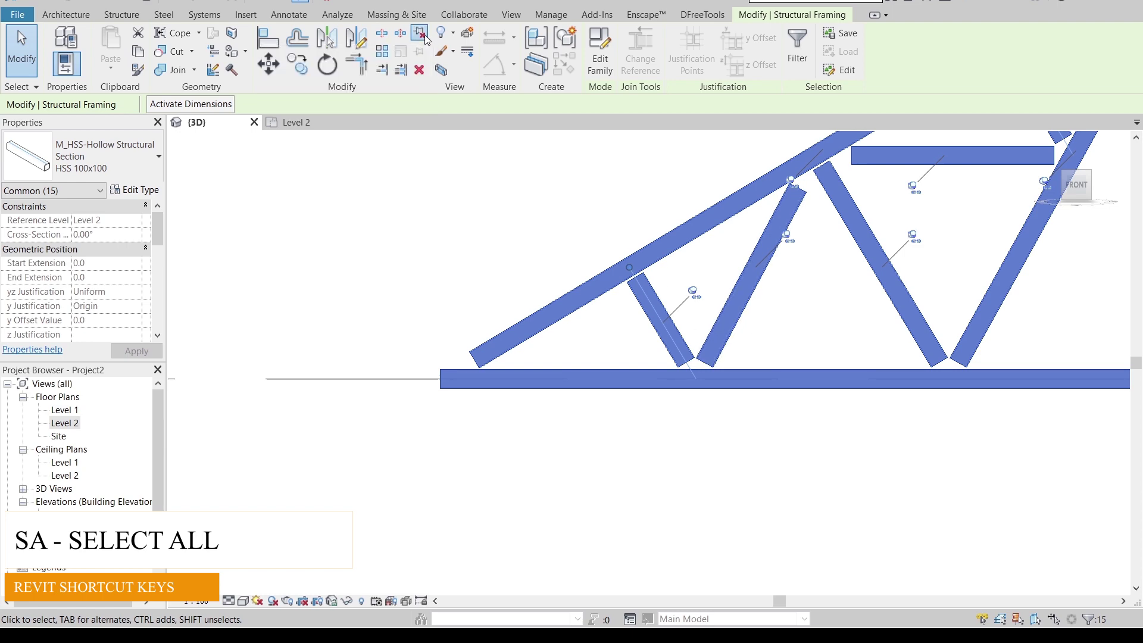
{"action": "left_click", "coordinate": [699, 346]}
{"action": "scroll", "coordinate": [699, 346], "scroll_direction": "up", "scroll_amount": 1}
{"action": "scroll", "coordinate": [700, 346], "scroll_direction": "up", "scroll_amount": 1}
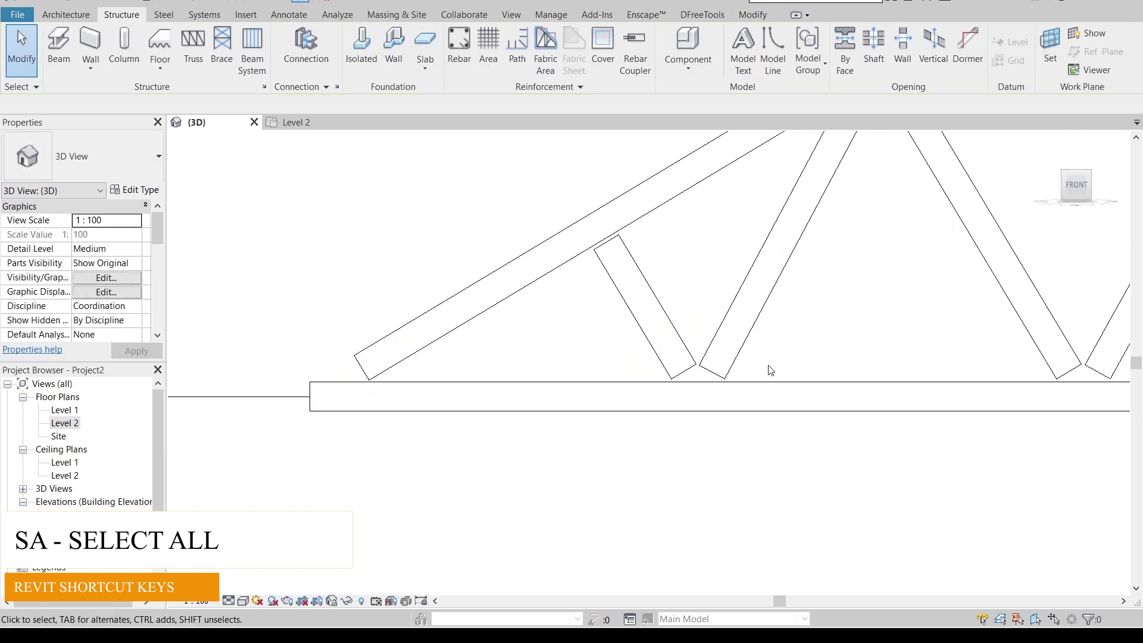
Step: Extend the lower end of the leftmost short web into the bottom chord, to an end join cutback of about -88 mm
{"action": "key", "text": "Tab"}
{"action": "left_click", "coordinate": [679, 359]}
{"action": "scroll", "coordinate": [681, 363], "scroll_direction": "up", "scroll_amount": 2}
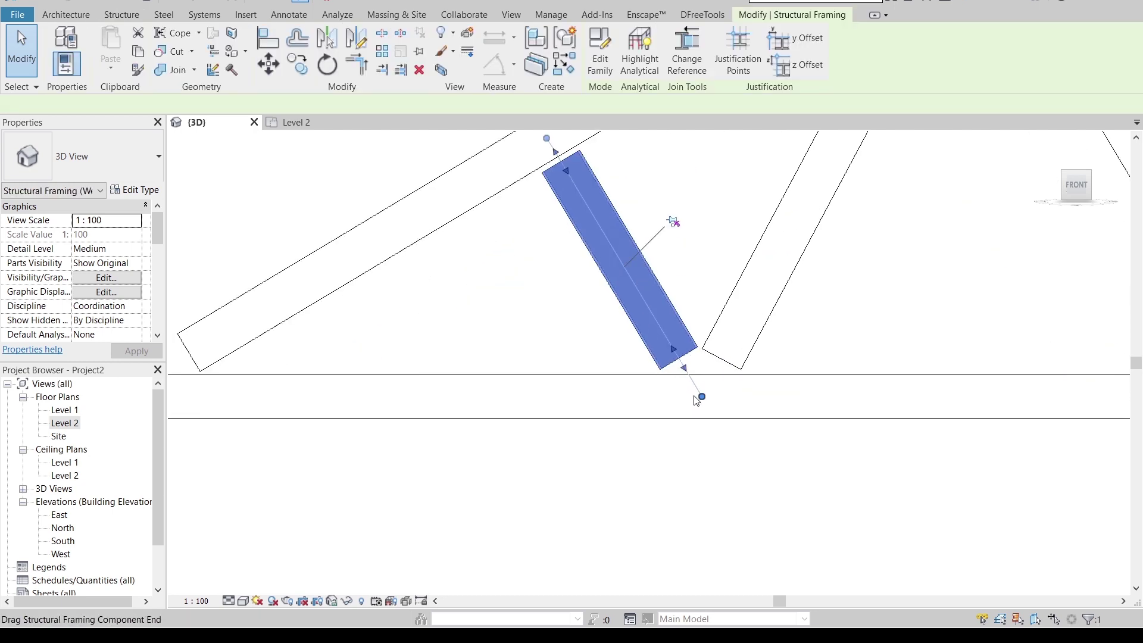
{"action": "left_click_drag", "start_coordinate": [683, 368], "coordinate": [703, 396]}
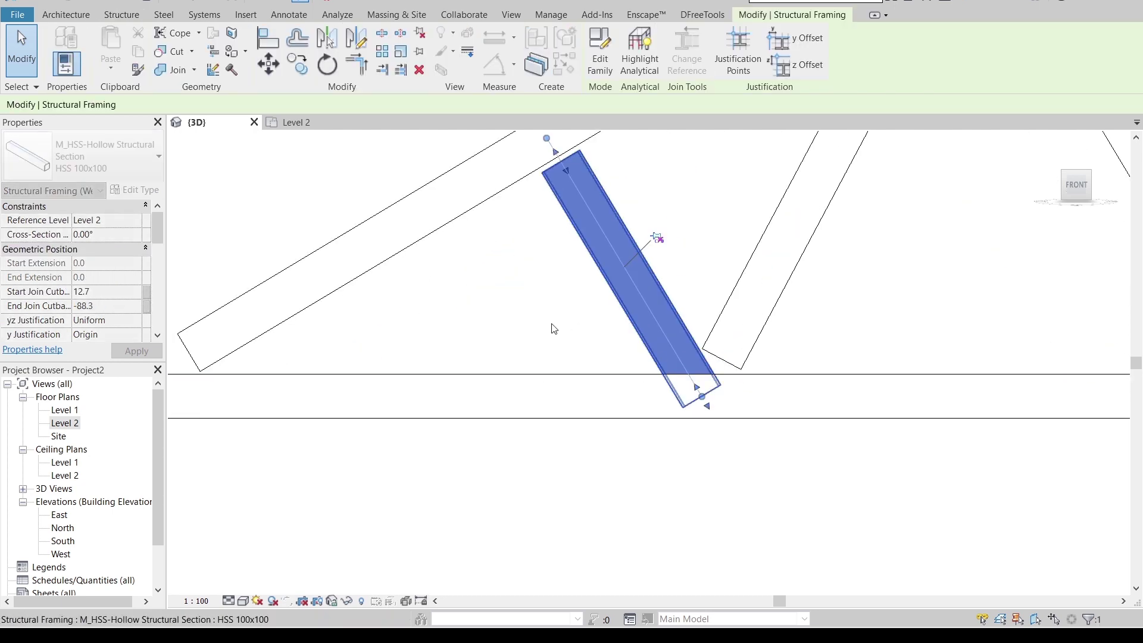
Step: Extend the upper end of the leftmost short web into the top chord
{"action": "scroll", "coordinate": [561, 335], "scroll_direction": "down", "scroll_amount": 2}
{"action": "middle_click_drag", "start_coordinate": [561, 335], "coordinate": [579, 401]}
{"action": "scroll", "coordinate": [574, 262], "scroll_direction": "up", "scroll_amount": 4}
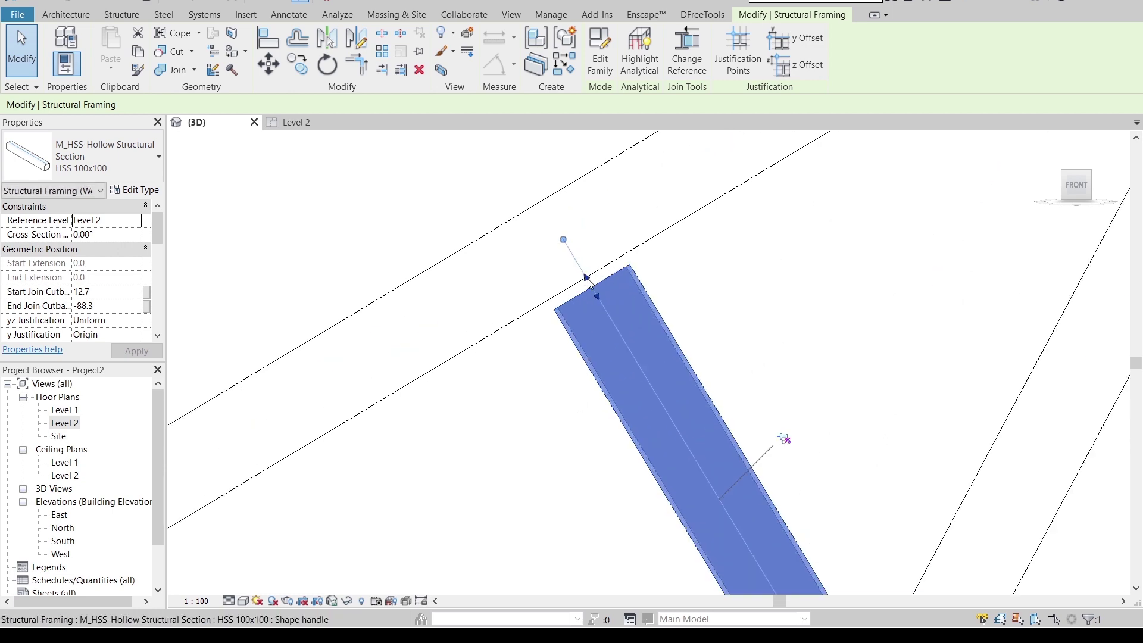
{"action": "left_click_drag", "start_coordinate": [587, 277], "coordinate": [573, 255]}
Step: Extend the second web from the left into the bottom and top chords, with join cutbacks of about -83 and -180 mm
{"action": "scroll", "coordinate": [768, 299], "scroll_direction": "down", "scroll_amount": 2}
{"action": "middle_click_drag", "start_coordinate": [768, 298], "coordinate": [544, 206]}
{"action": "left_click", "coordinate": [618, 390]}
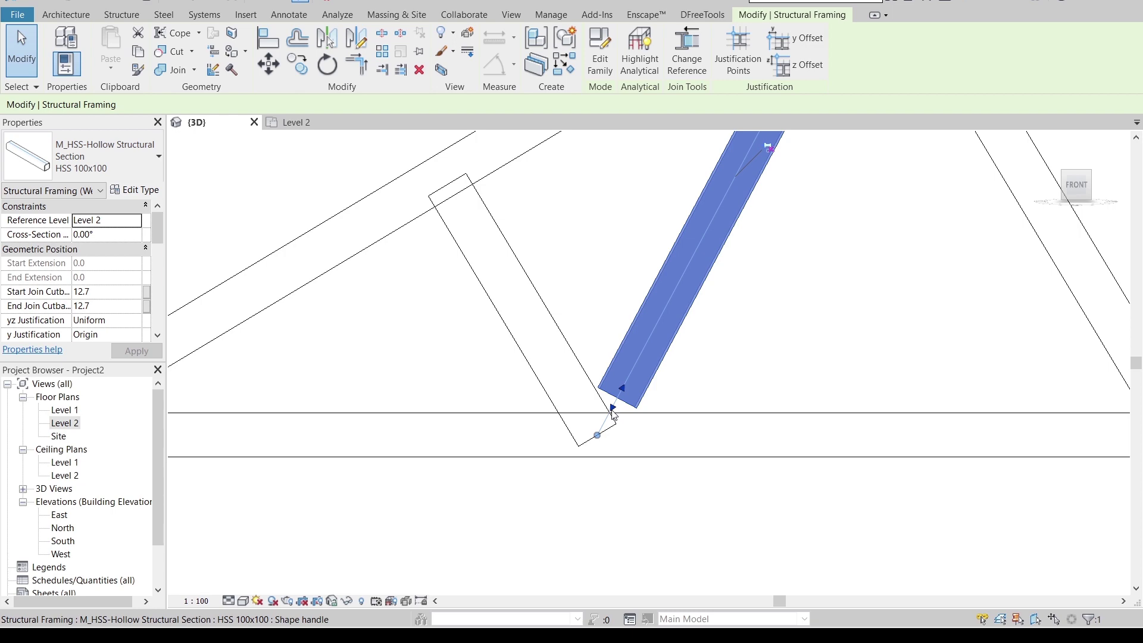
{"action": "left_click_drag", "start_coordinate": [595, 428], "coordinate": [597, 434]}
{"action": "scroll", "coordinate": [749, 342], "scroll_direction": "down", "scroll_amount": 3}
{"action": "middle_click_drag", "start_coordinate": [750, 343], "coordinate": [645, 459]}
{"action": "scroll", "coordinate": [701, 315], "scroll_direction": "up", "scroll_amount": 2}
{"action": "scroll", "coordinate": [697, 309], "scroll_direction": "up", "scroll_amount": 1}
{"action": "left_click_drag", "start_coordinate": [671, 299], "coordinate": [696, 235]}
{"action": "scroll", "coordinate": [666, 301], "scroll_direction": "down", "scroll_amount": 3}
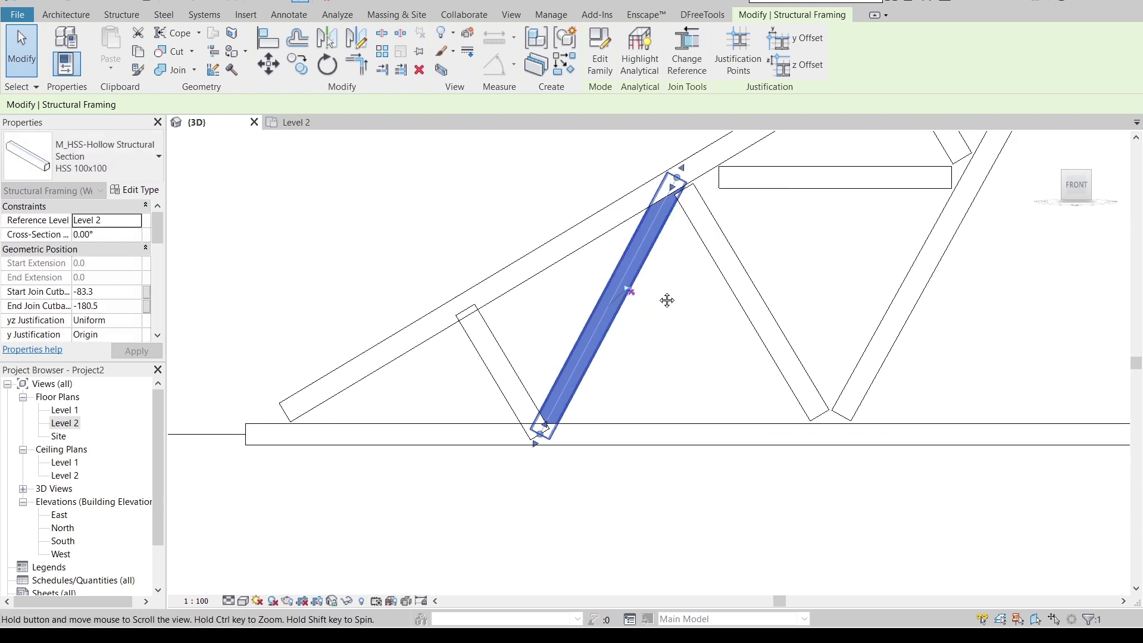
Step: Extend the third web from the left into the bottom and top chords, with join cutbacks of about -88 and -50 mm
{"action": "left_click", "coordinate": [712, 357]}
{"action": "middle_click_drag", "start_coordinate": [717, 350], "coordinate": [645, 378]}
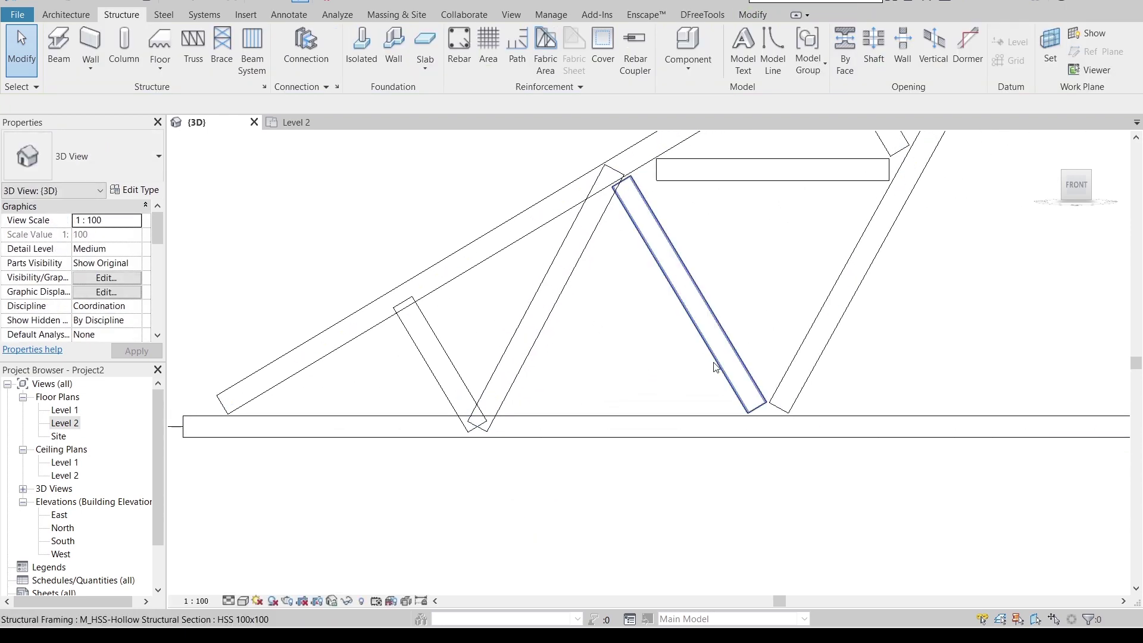
{"action": "left_click", "coordinate": [761, 410]}
{"action": "left_click_drag", "start_coordinate": [763, 422], "coordinate": [767, 426]}
{"action": "scroll", "coordinate": [591, 331], "scroll_direction": "up", "scroll_amount": 5}
{"action": "scroll", "coordinate": [624, 274], "scroll_direction": "up", "scroll_amount": 3}
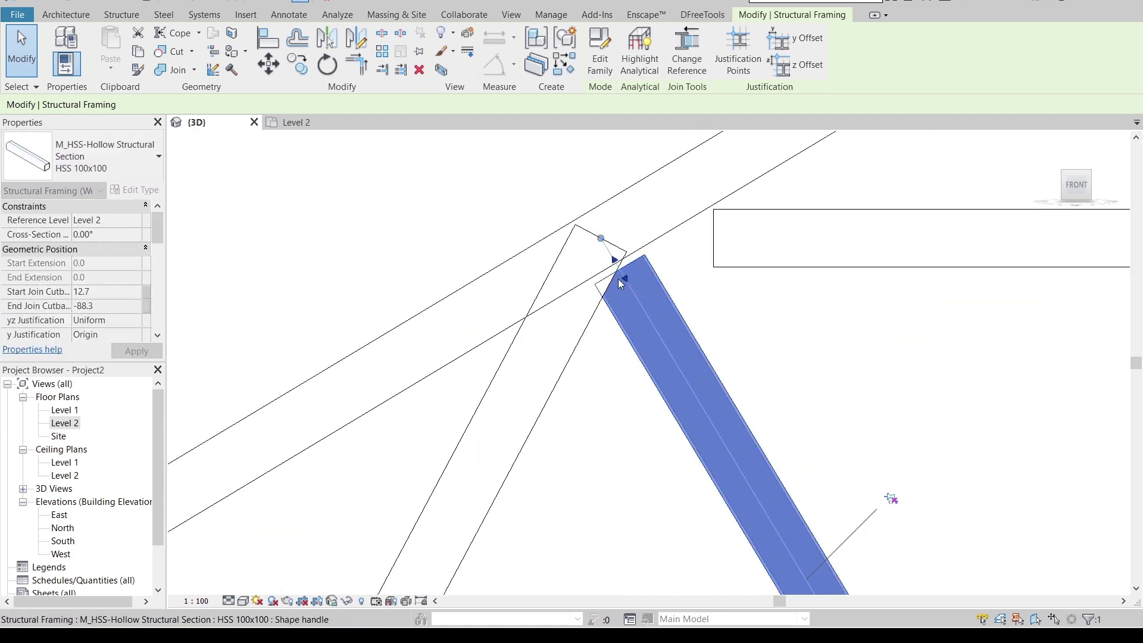
{"action": "left_click_drag", "start_coordinate": [600, 228], "coordinate": [591, 216]}
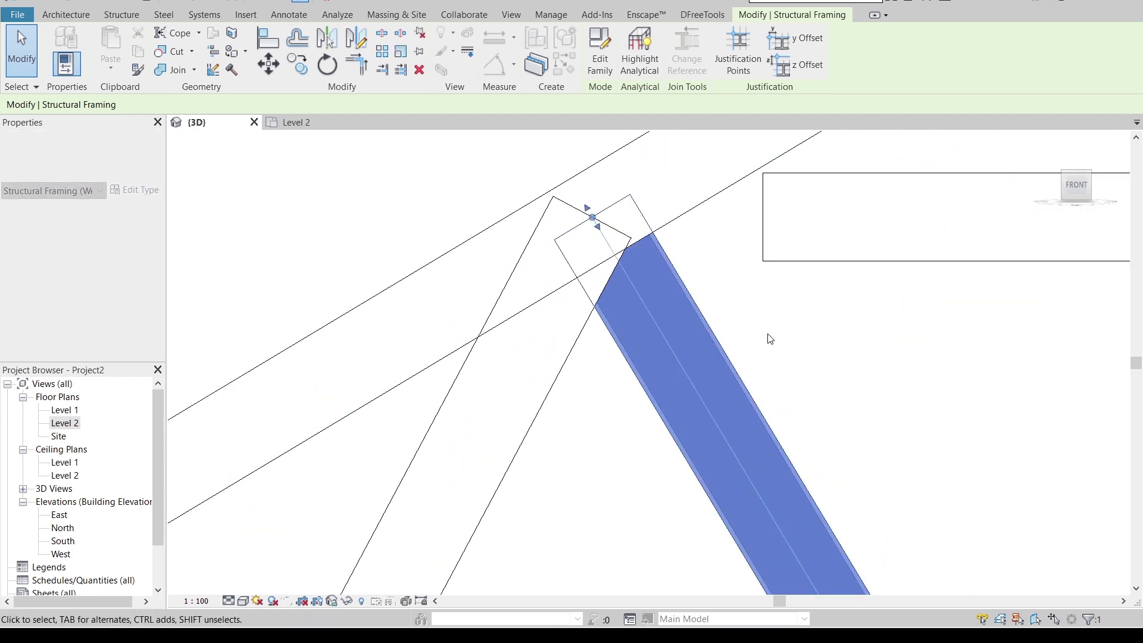
{"action": "left_click", "coordinate": [793, 342]}
{"action": "scroll", "coordinate": [793, 344], "scroll_direction": "down", "scroll_amount": 4}
{"action": "scroll", "coordinate": [760, 374], "scroll_direction": "down", "scroll_amount": 3}
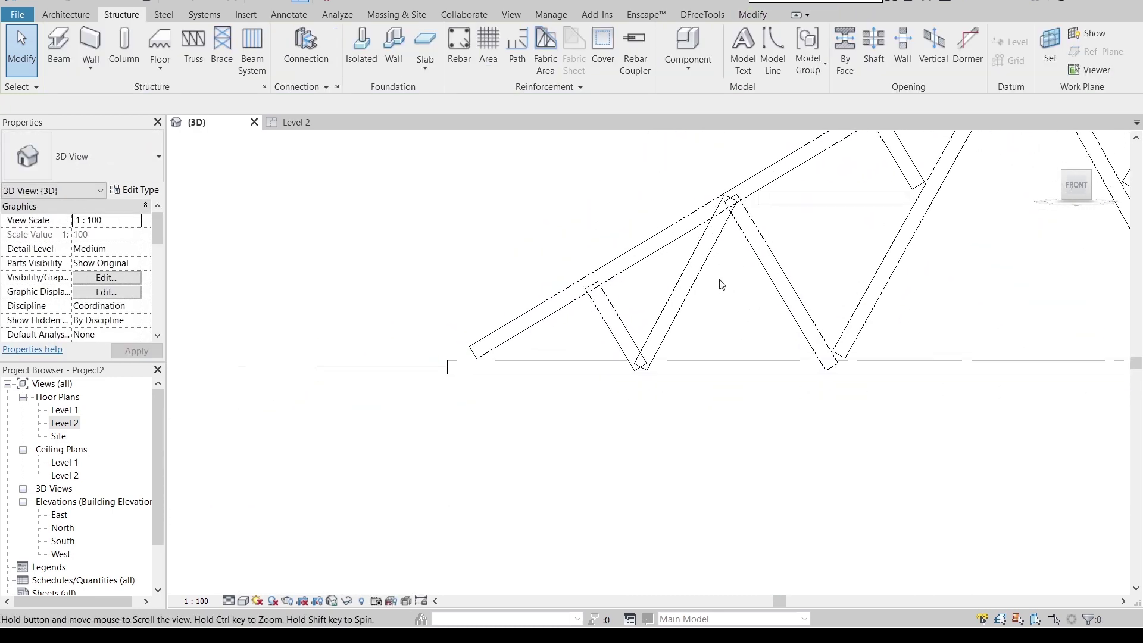
Step: Cope the leftmost short web against the top chord and the bottom chord
{"action": "left_click", "coordinate": [631, 340]}
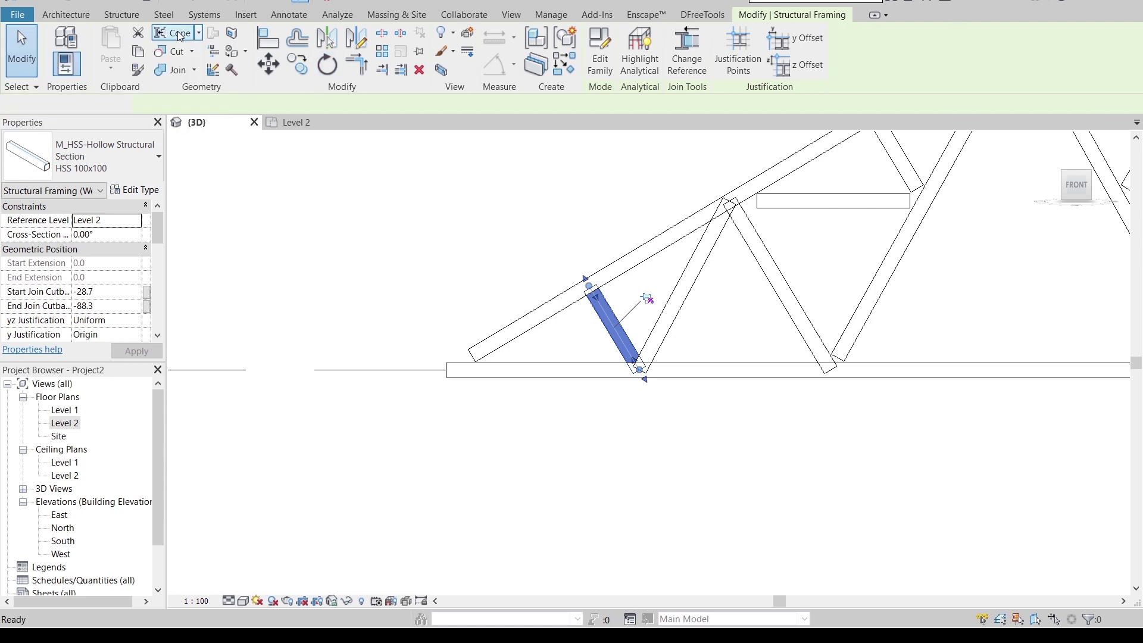
{"action": "key", "text": "Escape"}
{"action": "middle_click_drag", "start_coordinate": [452, 274], "coordinate": [329, 228]}
{"action": "key", "text": "c"}
{"action": "key", "text": "p"}
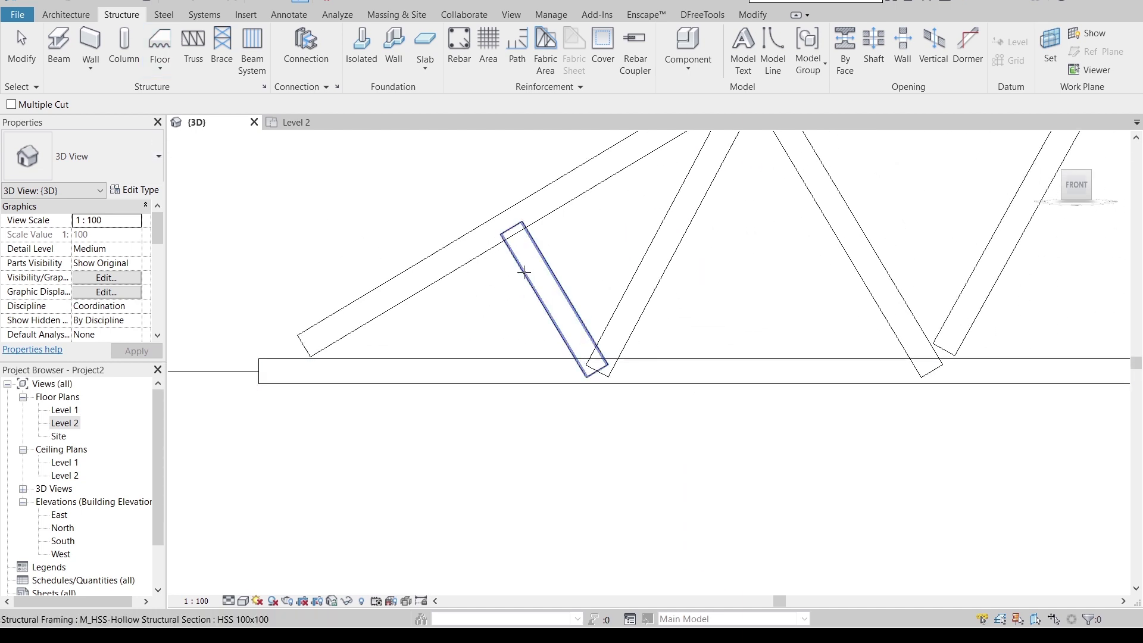
{"action": "left_click", "coordinate": [526, 275]}
{"action": "left_click", "coordinate": [458, 273]}
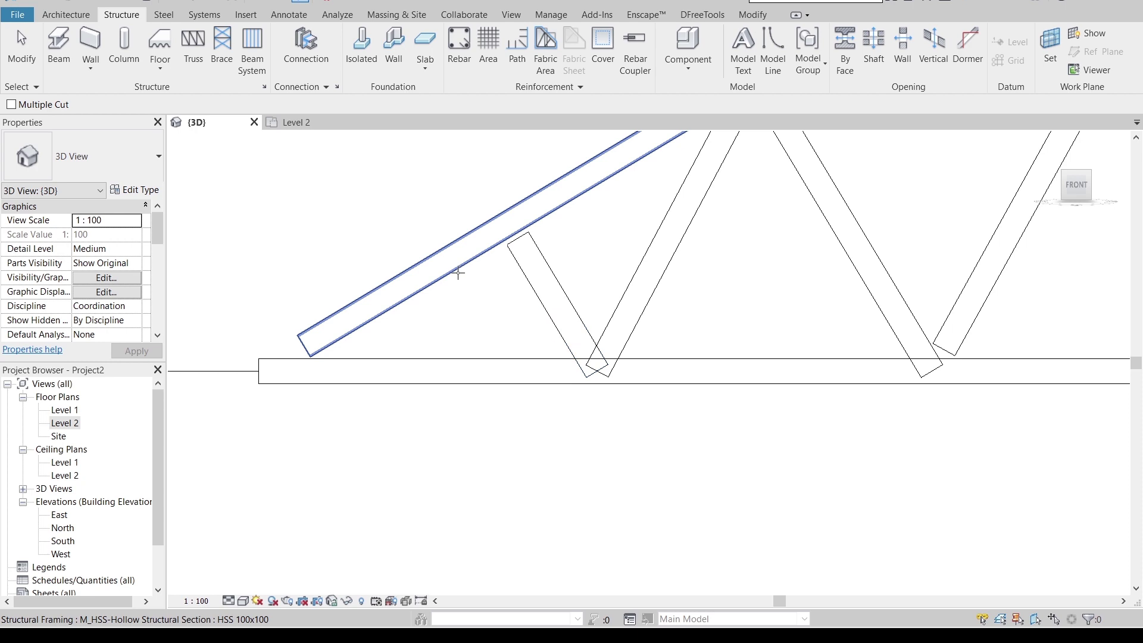
{"action": "left_click", "coordinate": [531, 281]}
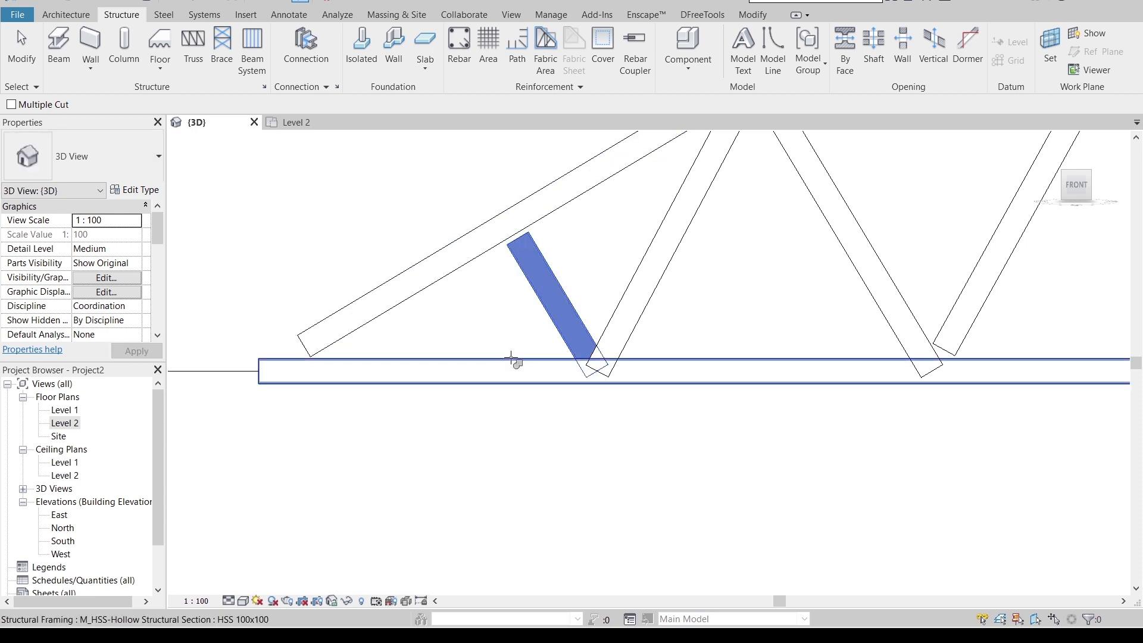
{"action": "left_click", "coordinate": [513, 363]}
Step: Cope the second web from the left against the bottom chord and the top chord
{"action": "left_click", "coordinate": [630, 329]}
{"action": "left_click", "coordinate": [659, 360]}
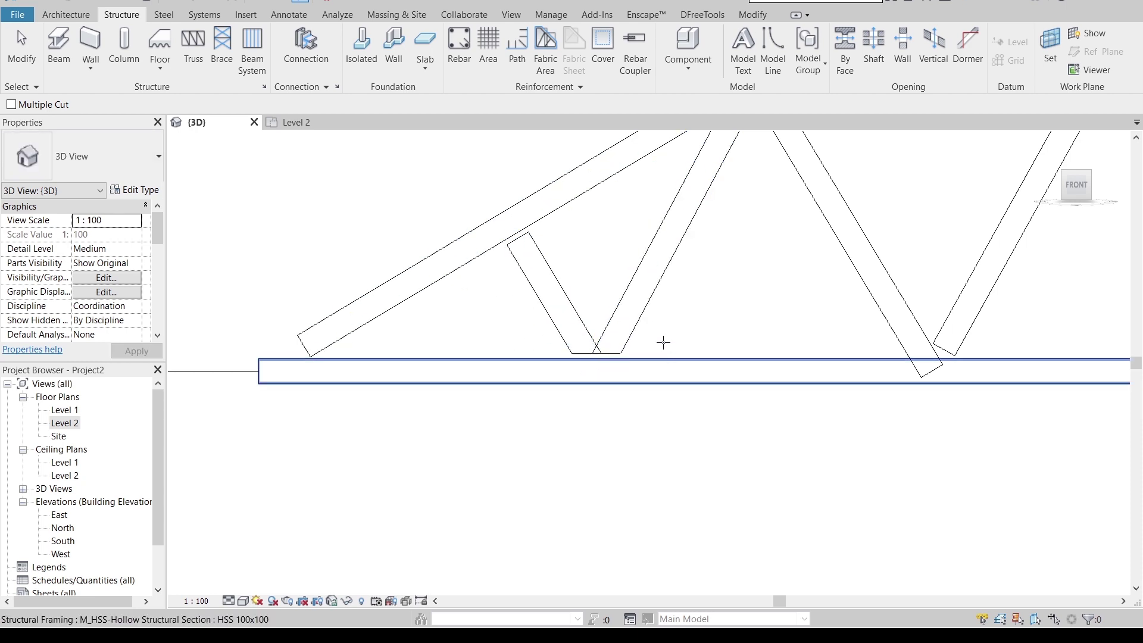
{"action": "left_click", "coordinate": [650, 260]}
{"action": "left_click", "coordinate": [616, 170]}
Step: Cope the third web from the left against the top chord and the bottom chord
{"action": "middle_click_drag", "start_coordinate": [681, 216], "coordinate": [683, 323]}
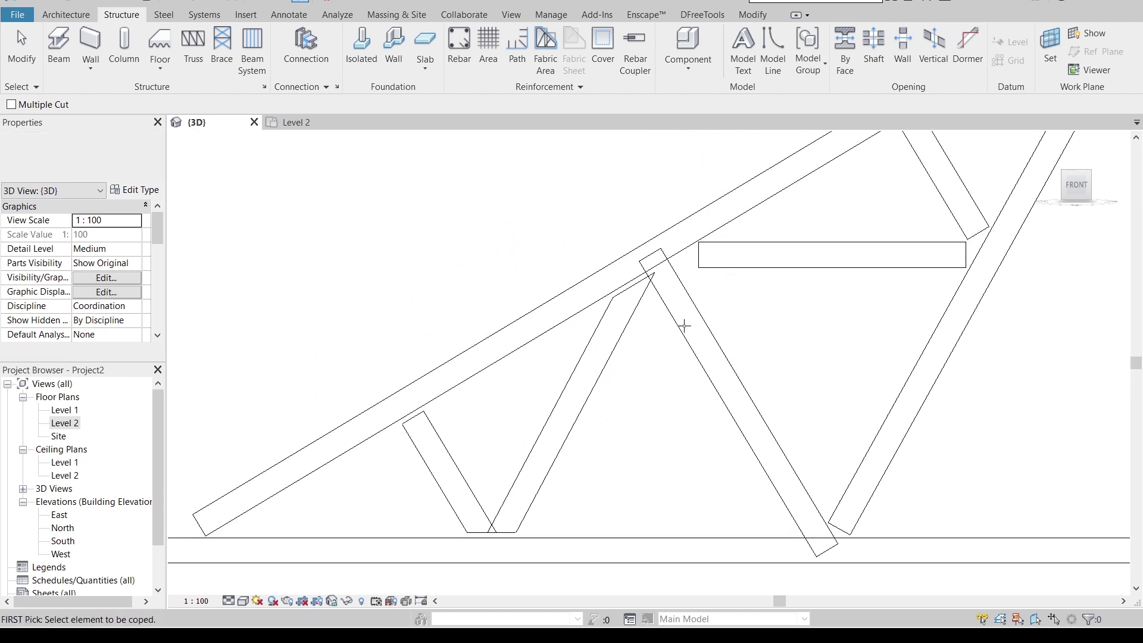
{"action": "left_click", "coordinate": [676, 324]}
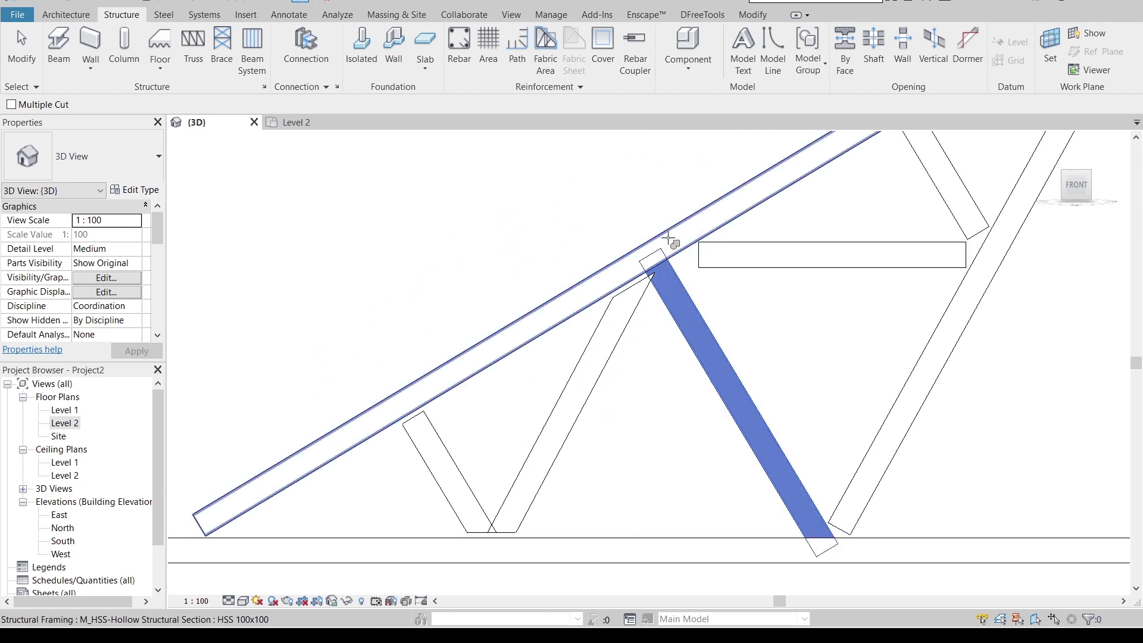
{"action": "left_click", "coordinate": [669, 241]}
{"action": "left_click", "coordinate": [739, 424]}
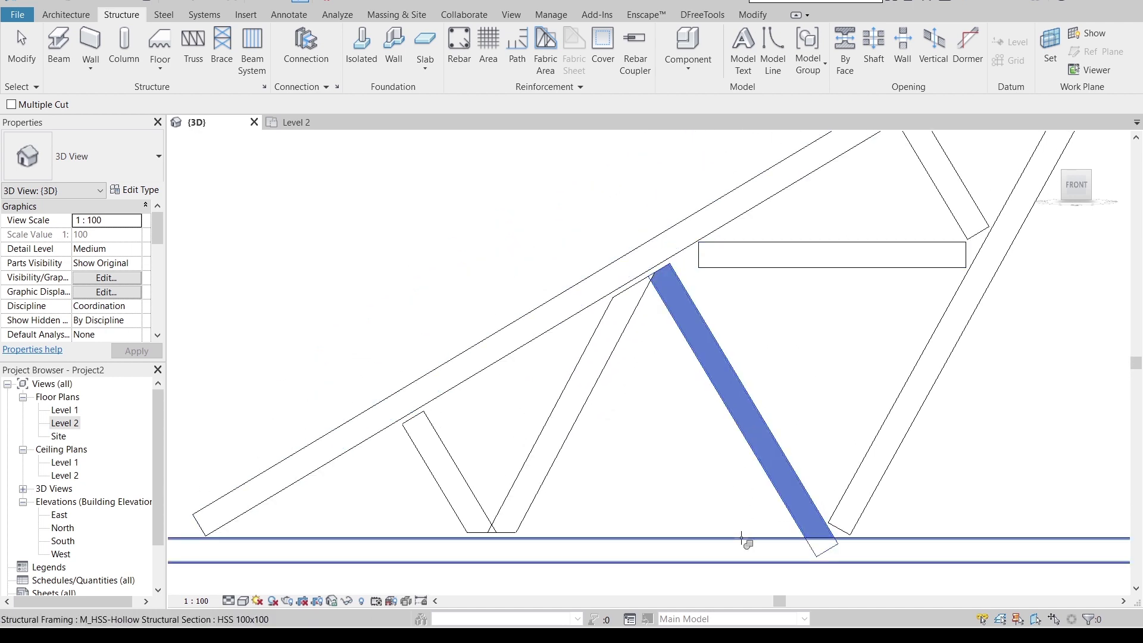
{"action": "left_click", "coordinate": [744, 538]}
Step: Cope the left webs against each other where they overlap, including the leftmost short web's lower end against the second web
{"action": "scroll", "coordinate": [661, 339], "scroll_direction": "up", "scroll_amount": 3}
{"action": "left_click", "coordinate": [634, 302]}
{"action": "left_click", "coordinate": [662, 279]}
{"action": "middle_click_drag", "start_coordinate": [633, 373], "coordinate": [763, 162]}
{"action": "left_click", "coordinate": [505, 396]}
{"action": "left_click", "coordinate": [550, 385]}
{"action": "key", "text": "Escape"}
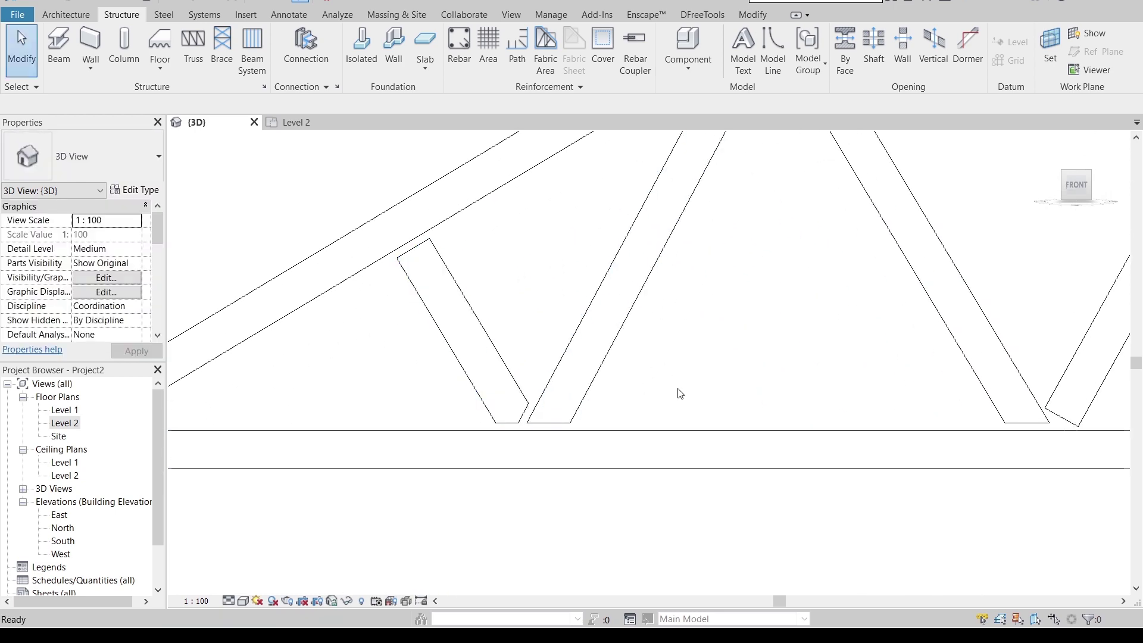
Step: Select the three coped left webs and set their coping distance to 1.0 mm
{"action": "key", "text": "Tab"}
{"action": "left_click", "coordinate": [906, 267]}
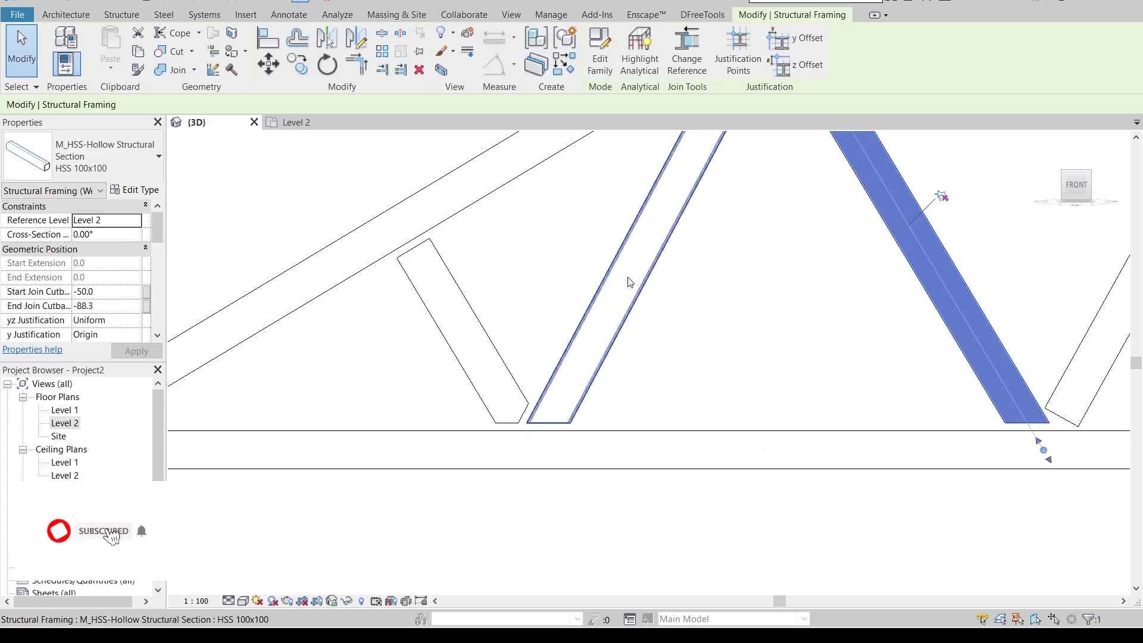
{"action": "left_click", "coordinate": [565, 296], "text": "ctrl"}
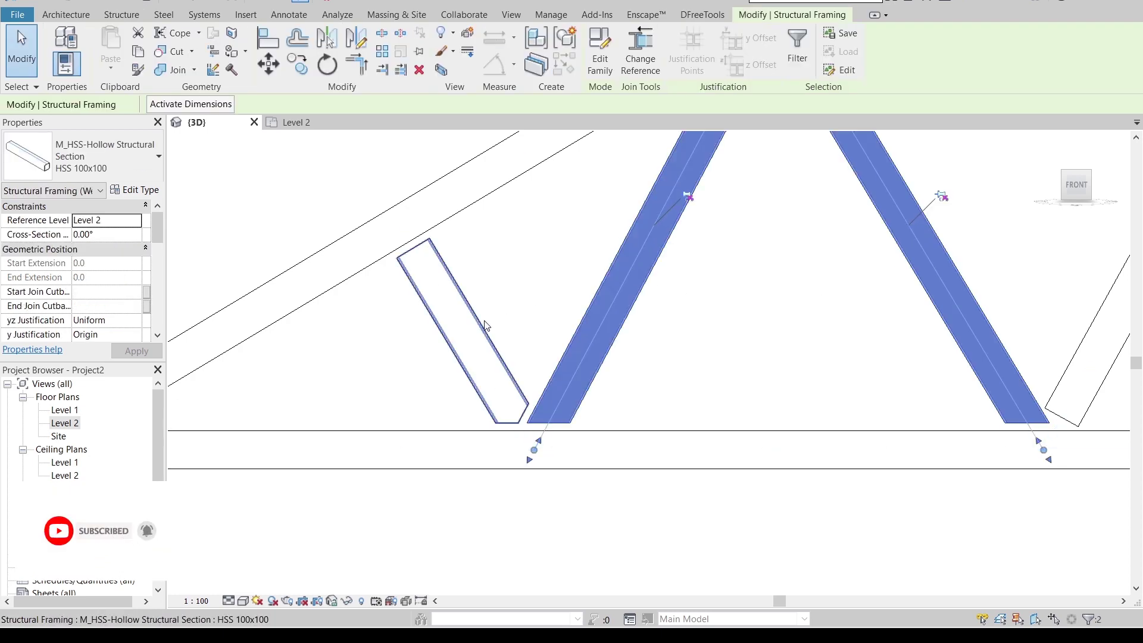
{"action": "left_click", "coordinate": [487, 325], "text": "ctrl"}
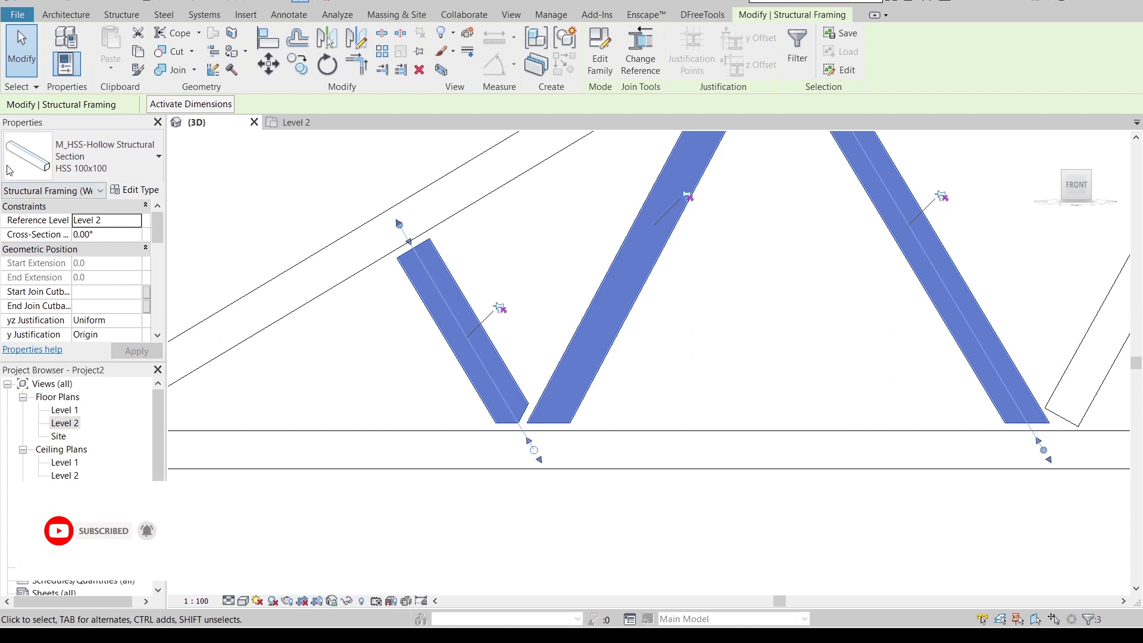
{"action": "left_click_drag", "start_coordinate": [158, 237], "coordinate": [165, 263]}
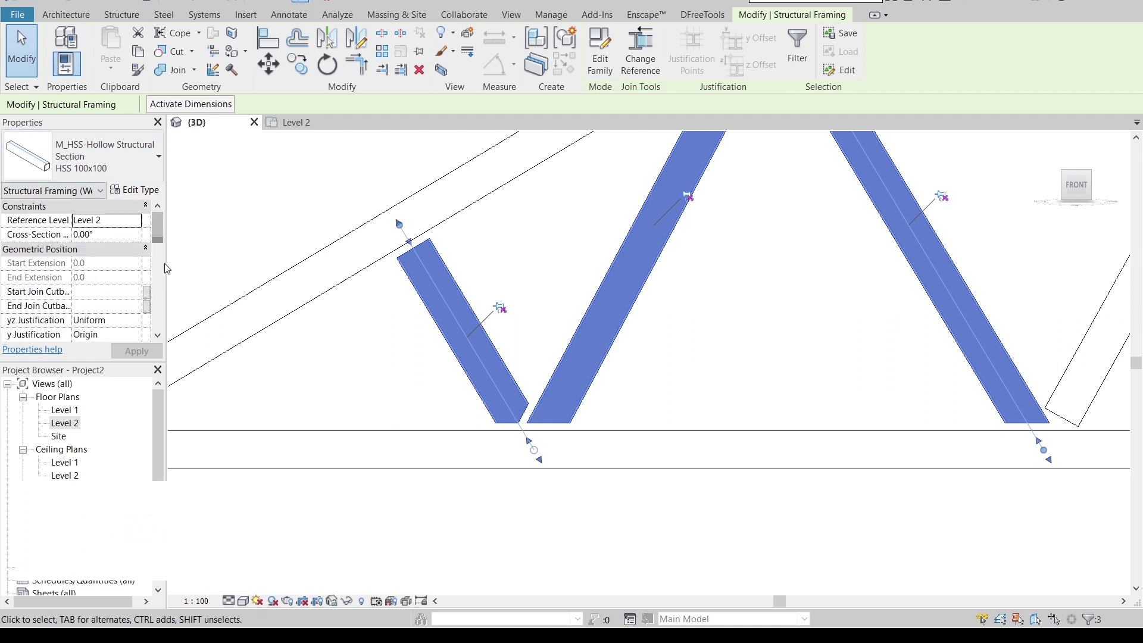
{"action": "scroll", "coordinate": [89, 305], "scroll_direction": "down", "scroll_amount": 4}
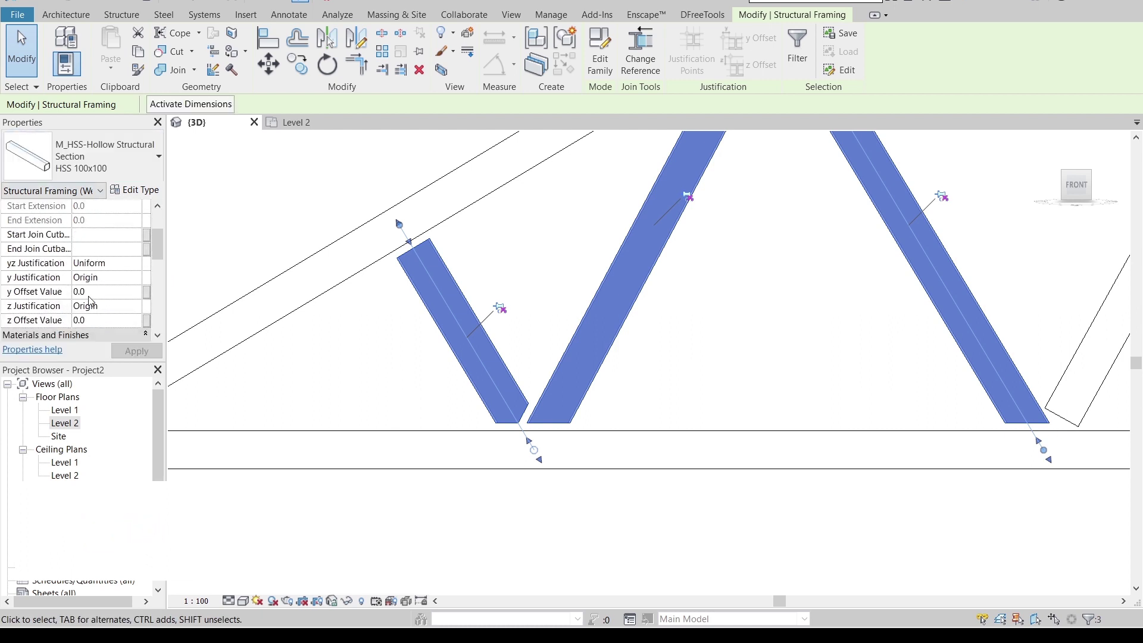
{"action": "scroll", "coordinate": [65, 304], "scroll_direction": "down", "scroll_amount": 1}
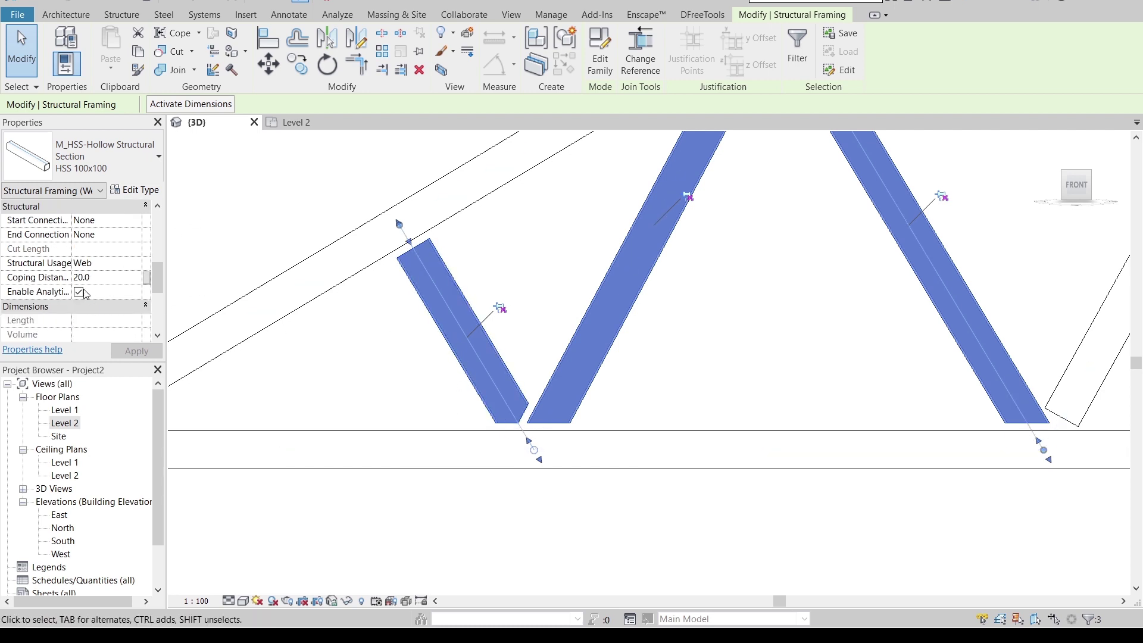
{"action": "type", "text": "1.0"}
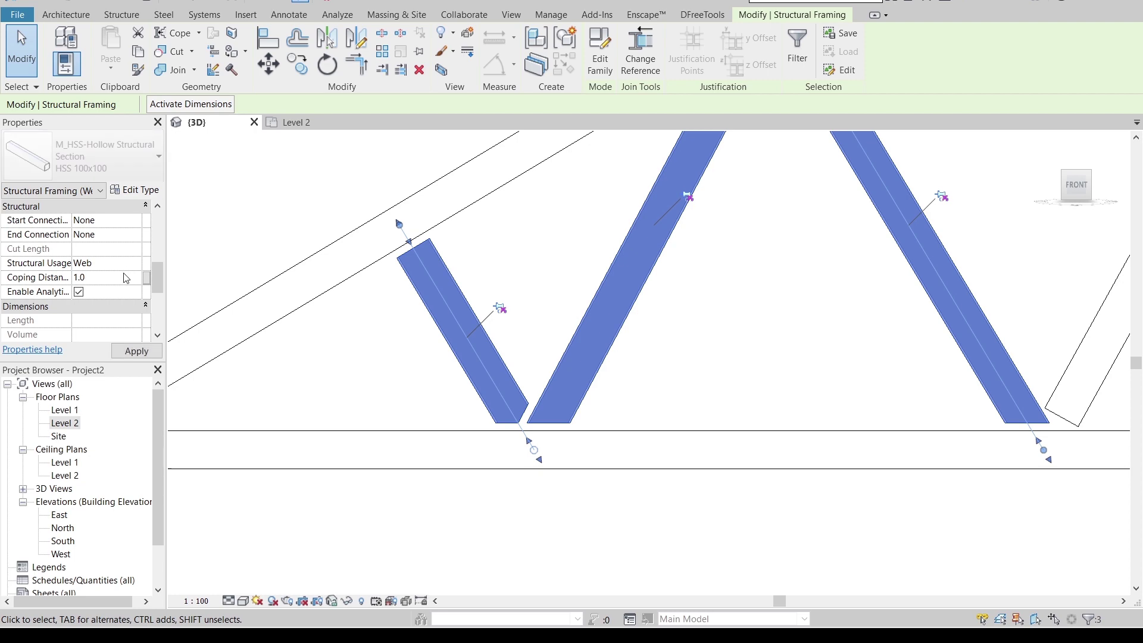
{"action": "left_click", "coordinate": [136, 350]}
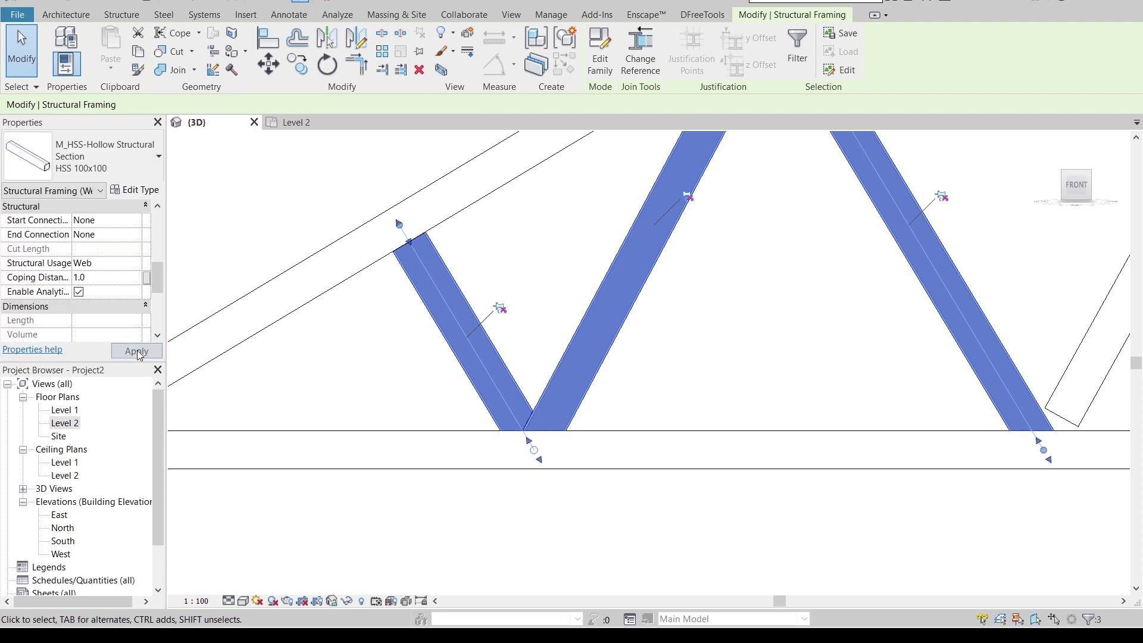
{"action": "left_click", "coordinate": [312, 376]}
Step: Extend the lower end of the long left web into the bottom chord
{"action": "scroll", "coordinate": [572, 248], "scroll_direction": "down", "scroll_amount": 1}
{"action": "middle_click_drag", "start_coordinate": [572, 249], "coordinate": [410, 420]}
{"action": "middle_click_drag", "start_coordinate": [645, 313], "coordinate": [464, 317]}
{"action": "scroll", "coordinate": [545, 351], "scroll_direction": "down", "scroll_amount": 1}
{"action": "scroll", "coordinate": [463, 319], "scroll_direction": "down", "scroll_amount": 1}
{"action": "scroll", "coordinate": [549, 386], "scroll_direction": "down", "scroll_amount": 1}
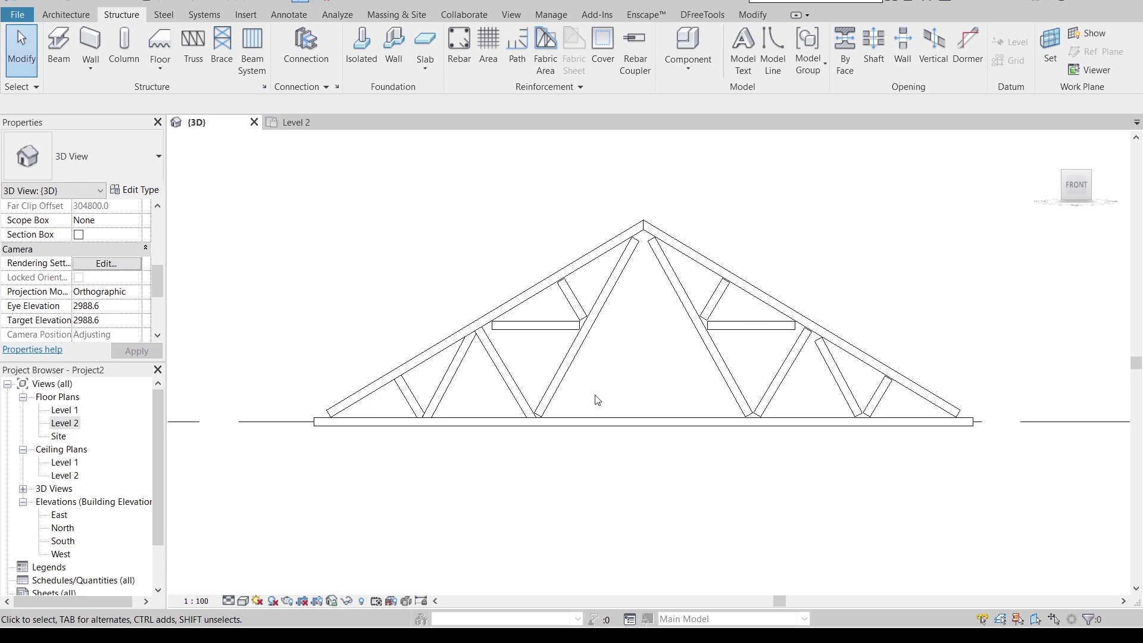
{"action": "scroll", "coordinate": [676, 375], "scroll_direction": "up", "scroll_amount": 4}
{"action": "left_click", "coordinate": [527, 385]}
{"action": "left_click", "coordinate": [560, 375]}
{"action": "scroll", "coordinate": [548, 370], "scroll_direction": "up", "scroll_amount": 3}
{"action": "middle_click_drag", "start_coordinate": [605, 391], "coordinate": [625, 347]}
{"action": "left_click", "coordinate": [530, 371]}
{"action": "left_click_drag", "start_coordinate": [513, 369], "coordinate": [497, 393]}
Step: Extend the inner end of the left horizontal strut into the long left web
{"action": "scroll", "coordinate": [500, 397], "scroll_direction": "down", "scroll_amount": 3}
{"action": "middle_click_drag", "start_coordinate": [595, 405], "coordinate": [597, 469]}
{"action": "scroll", "coordinate": [598, 470], "scroll_direction": "down", "scroll_amount": 3}
{"action": "scroll", "coordinate": [651, 383], "scroll_direction": "up", "scroll_amount": 6}
{"action": "key", "text": "Escape"}
{"action": "left_click", "coordinate": [598, 396]}
{"action": "left_click_drag", "start_coordinate": [600, 392], "coordinate": [650, 392]}
Step: Cope the left horizontal strut and the upper left short web where they meet the long left web
{"action": "scroll", "coordinate": [712, 398], "scroll_direction": "down", "scroll_amount": 2}
{"action": "left_click", "coordinate": [646, 342]}
{"action": "key", "text": "c"}
{"action": "key", "text": "p"}
{"action": "left_click", "coordinate": [649, 336]}
{"action": "left_click", "coordinate": [706, 326]}
{"action": "left_click", "coordinate": [619, 390]}
{"action": "left_click", "coordinate": [621, 348]}
{"action": "scroll", "coordinate": [620, 349], "scroll_direction": "down", "scroll_amount": 2}
{"action": "left_click", "coordinate": [586, 372]}
{"action": "left_click", "coordinate": [582, 447]}
Step: Cope the upper end of the long left web against the top chord near the apex
{"action": "middle_click_drag", "start_coordinate": [753, 157], "coordinate": [609, 229]}
{"action": "key", "text": "Escape"}
{"action": "key", "text": "c"}
{"action": "key", "text": "p"}
{"action": "left_click", "coordinate": [562, 240]}
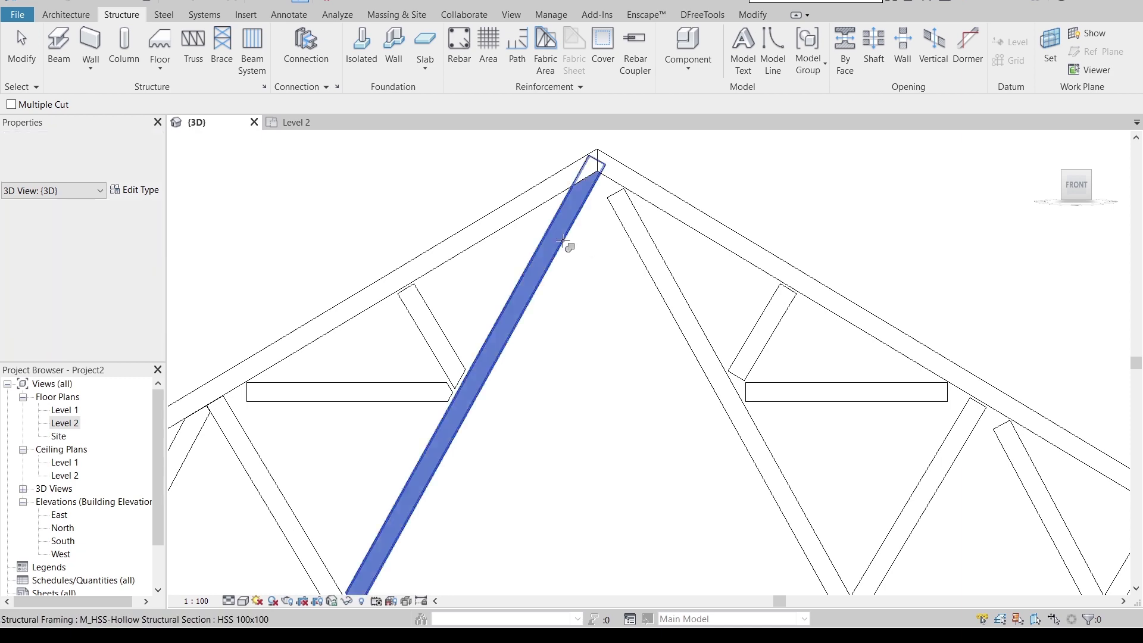
{"action": "key", "text": "Escape"}
Step: Extend the long right web up into the apex and down into the bottom chord
{"action": "left_click", "coordinate": [618, 200]}
{"action": "left_click_drag", "start_coordinate": [603, 180], "coordinate": [585, 148]}
{"action": "scroll", "coordinate": [585, 149], "scroll_direction": "down", "scroll_amount": 5}
{"action": "scroll", "coordinate": [707, 372], "scroll_direction": "up", "scroll_amount": 6}
{"action": "left_click_drag", "start_coordinate": [729, 287], "coordinate": [751, 325]}
Step: Extend both ends of the diagonal web next to the long right web into the bottom and top chords
{"action": "left_click", "coordinate": [827, 426]}
{"action": "scroll", "coordinate": [827, 426], "scroll_direction": "down", "scroll_amount": 3}
{"action": "left_click", "coordinate": [818, 345]}
{"action": "scroll", "coordinate": [803, 371], "scroll_direction": "up", "scroll_amount": 4}
{"action": "left_click_drag", "start_coordinate": [806, 352], "coordinate": [793, 381]}
{"action": "scroll", "coordinate": [845, 413], "scroll_direction": "down", "scroll_amount": 5}
{"action": "middle_click_drag", "start_coordinate": [844, 468], "coordinate": [791, 571]}
{"action": "scroll", "coordinate": [875, 357], "scroll_direction": "up", "scroll_amount": 4}
{"action": "left_click_drag", "start_coordinate": [851, 405], "coordinate": [864, 384]}
Step: Extend the right horizontal strut into the top chord at one end and the long right web at the other
{"action": "left_click", "coordinate": [751, 385]}
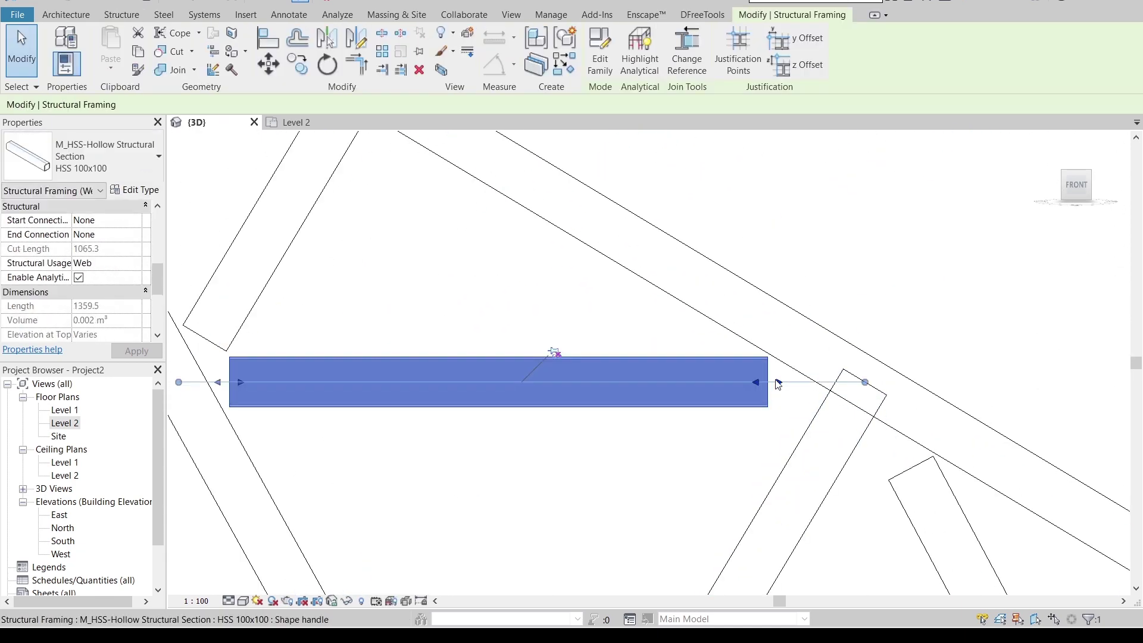
{"action": "left_click_drag", "start_coordinate": [777, 384], "coordinate": [864, 382]}
{"action": "scroll", "coordinate": [860, 372], "scroll_direction": "down", "scroll_amount": 4}
{"action": "scroll", "coordinate": [552, 384], "scroll_direction": "up", "scroll_amount": 5}
{"action": "left_click_drag", "start_coordinate": [528, 336], "coordinate": [478, 335]}
Step: Extend the upper right short web down to the strut's inner joint and up into the top chord
{"action": "left_click", "coordinate": [515, 266]}
{"action": "left_click_drag", "start_coordinate": [507, 286], "coordinate": [474, 337]}
{"action": "scroll", "coordinate": [475, 337], "scroll_direction": "down", "scroll_amount": 3}
{"action": "left_click_drag", "start_coordinate": [546, 325], "coordinate": [558, 308]}
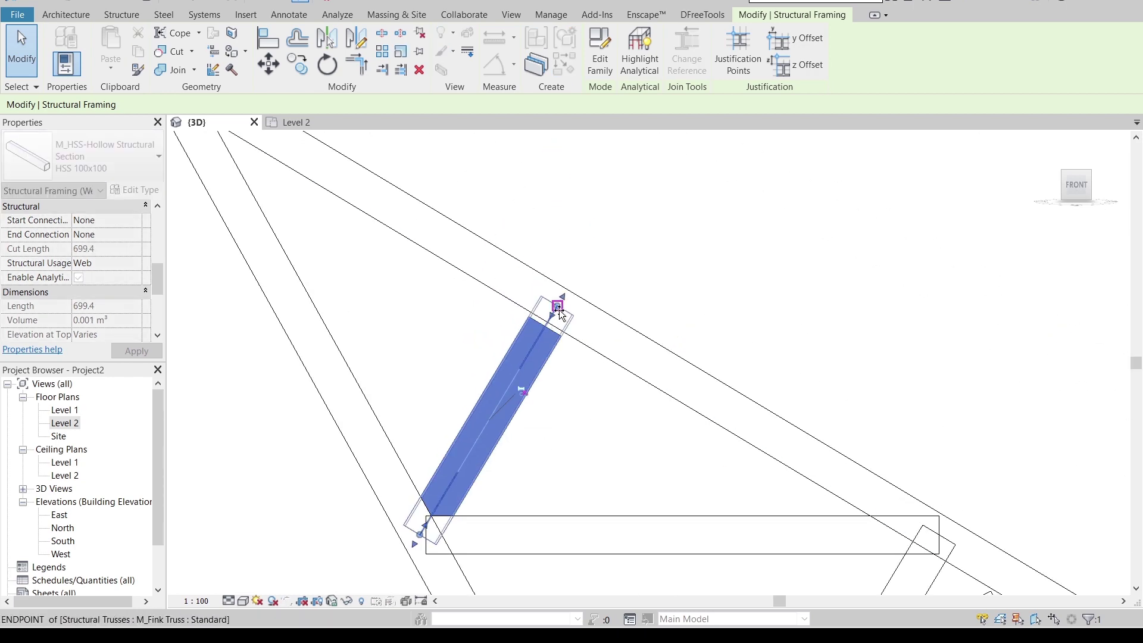
{"action": "left_click", "coordinate": [673, 310]}
Step: Extend the outer right diagonal and the rightmost short web into the top and bottom chords
{"action": "scroll", "coordinate": [672, 310], "scroll_direction": "down", "scroll_amount": 4}
{"action": "left_click", "coordinate": [676, 319]}
{"action": "scroll", "coordinate": [679, 319], "scroll_direction": "up", "scroll_amount": 3}
{"action": "left_click_drag", "start_coordinate": [663, 285], "coordinate": [633, 224]}
{"action": "scroll", "coordinate": [798, 222], "scroll_direction": "down", "scroll_amount": 2}
{"action": "left_click_drag", "start_coordinate": [652, 314], "coordinate": [640, 354]}
{"action": "left_click", "coordinate": [697, 285]}
{"action": "left_click", "coordinate": [696, 323]}
{"action": "scroll", "coordinate": [676, 325], "scroll_direction": "up", "scroll_amount": 4}
{"action": "left_click", "coordinate": [677, 294]}
{"action": "scroll", "coordinate": [638, 358], "scroll_direction": "down", "scroll_amount": 3}
Step: Extend the lower end of the right top chord to the end point of the bottom chord
{"action": "middle_click_drag", "start_coordinate": [634, 360], "coordinate": [404, 359]}
{"action": "left_click", "coordinate": [746, 323]}
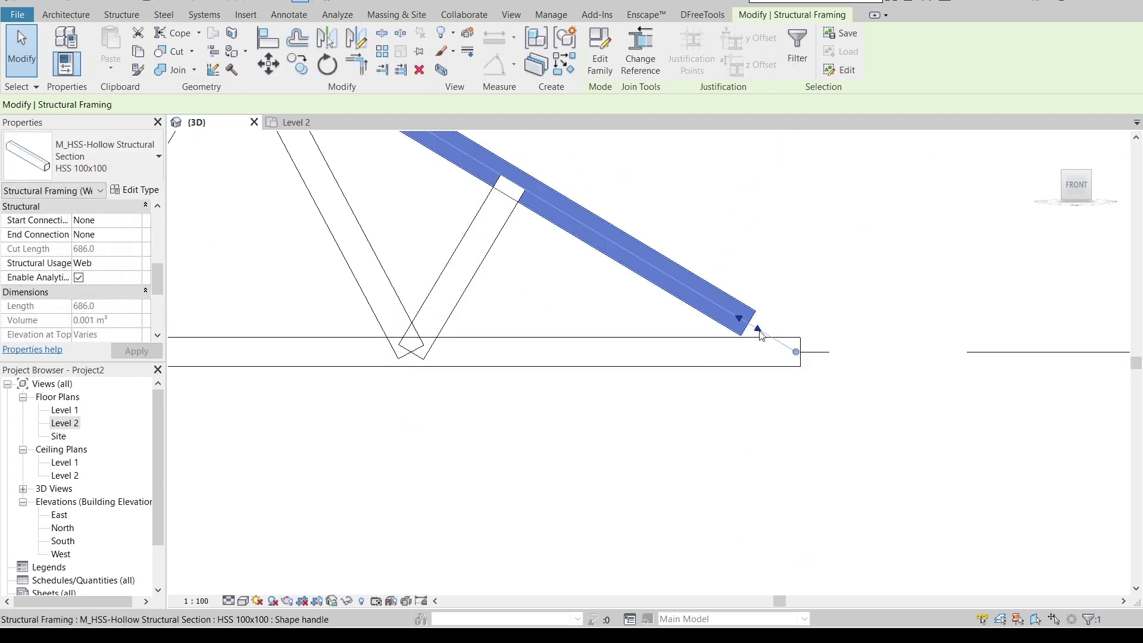
{"action": "left_click_drag", "start_coordinate": [758, 329], "coordinate": [795, 351]}
{"action": "left_click", "coordinate": [751, 405]}
Step: Cope the right top chord's lower end, the rightmost short web and the outer right diagonal where they meet the chords and each other
{"action": "key", "text": "c"}
{"action": "key", "text": "p"}
{"action": "left_click", "coordinate": [709, 352]}
{"action": "left_click", "coordinate": [695, 279]}
{"action": "left_click", "coordinate": [686, 331]}
{"action": "left_click", "coordinate": [617, 326]}
{"action": "left_click", "coordinate": [622, 404]}
{"action": "left_click", "coordinate": [616, 330]}
{"action": "left_click", "coordinate": [667, 238]}
{"action": "left_click", "coordinate": [506, 351]}
{"action": "left_click", "coordinate": [475, 409]}
Step: Cope the upper end of the inner right diagonal against the members meeting it at the horizontal strut's outer joint
{"action": "middle_click_drag", "start_coordinate": [334, 146], "coordinate": [612, 368]}
{"action": "scroll", "coordinate": [612, 368], "scroll_direction": "down", "scroll_amount": 1}
{"action": "left_click", "coordinate": [625, 292]}
{"action": "left_click", "coordinate": [579, 325]}
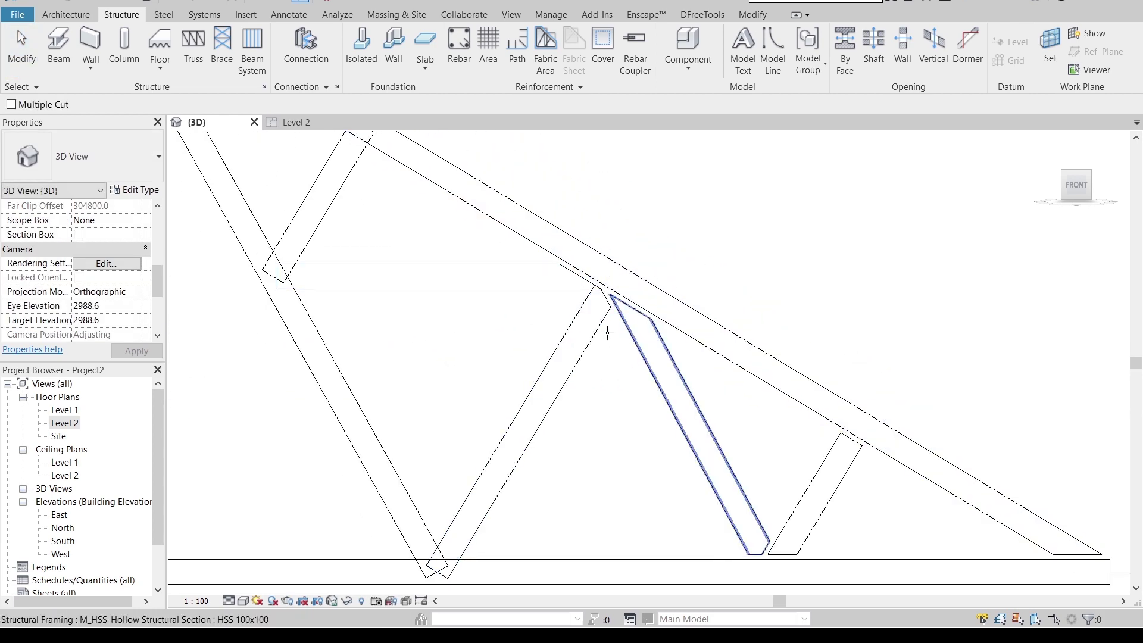
{"action": "left_click", "coordinate": [568, 287]}
Step: Cope the lower end of the long right web against the bottom chord
{"action": "middle_click_drag", "start_coordinate": [407, 495], "coordinate": [696, 428]}
{"action": "left_click", "coordinate": [697, 428]}
{"action": "left_click", "coordinate": [716, 492]}
Step: Cope the right horizontal strut and upper right short web against the long right web, and that web's upper end against the right top chord
{"action": "middle_click_drag", "start_coordinate": [647, 263], "coordinate": [659, 429]}
{"action": "left_click", "coordinate": [659, 413]}
{"action": "left_click", "coordinate": [576, 372]}
{"action": "left_click", "coordinate": [610, 369]}
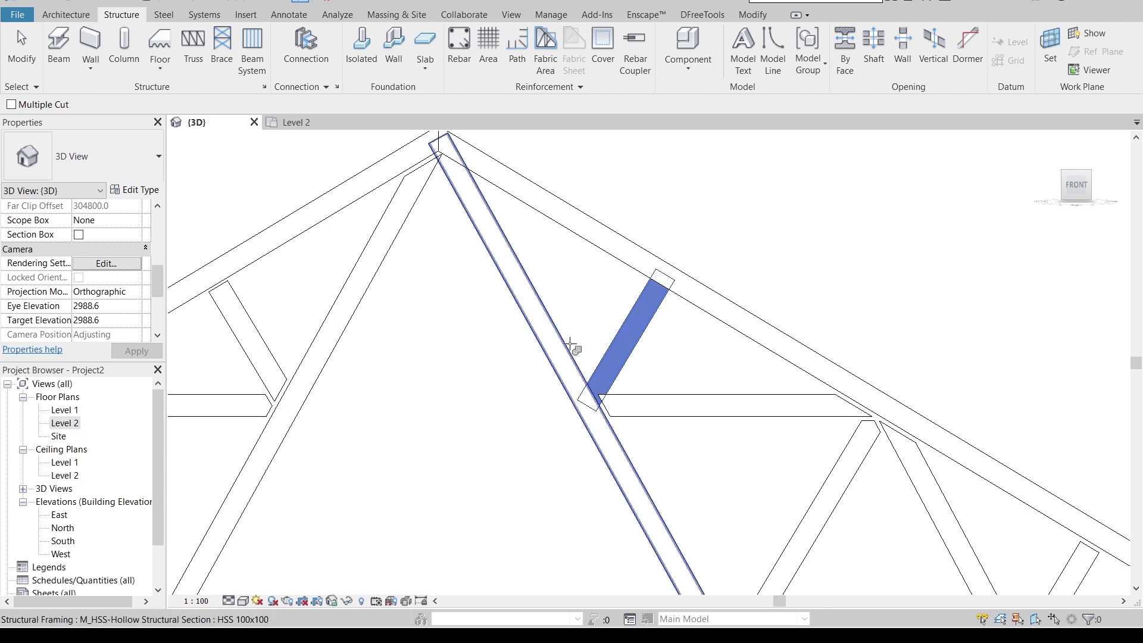
{"action": "left_click", "coordinate": [569, 344]}
{"action": "scroll", "coordinate": [494, 211], "scroll_direction": "down", "scroll_amount": 3}
{"action": "middle_click_drag", "start_coordinate": [494, 212], "coordinate": [575, 323]}
{"action": "middle_click_drag", "start_coordinate": [592, 385], "coordinate": [574, 289]}
{"action": "key", "text": "Escape"}
Step: Set the coping distance to 1.0 for all the right half's webs, its horizontal strut and the right top chord
{"action": "left_click", "coordinate": [576, 288]}
{"action": "left_click", "coordinate": [650, 319], "text": "ctrl"}
{"action": "left_click", "coordinate": [700, 355], "text": "ctrl"}
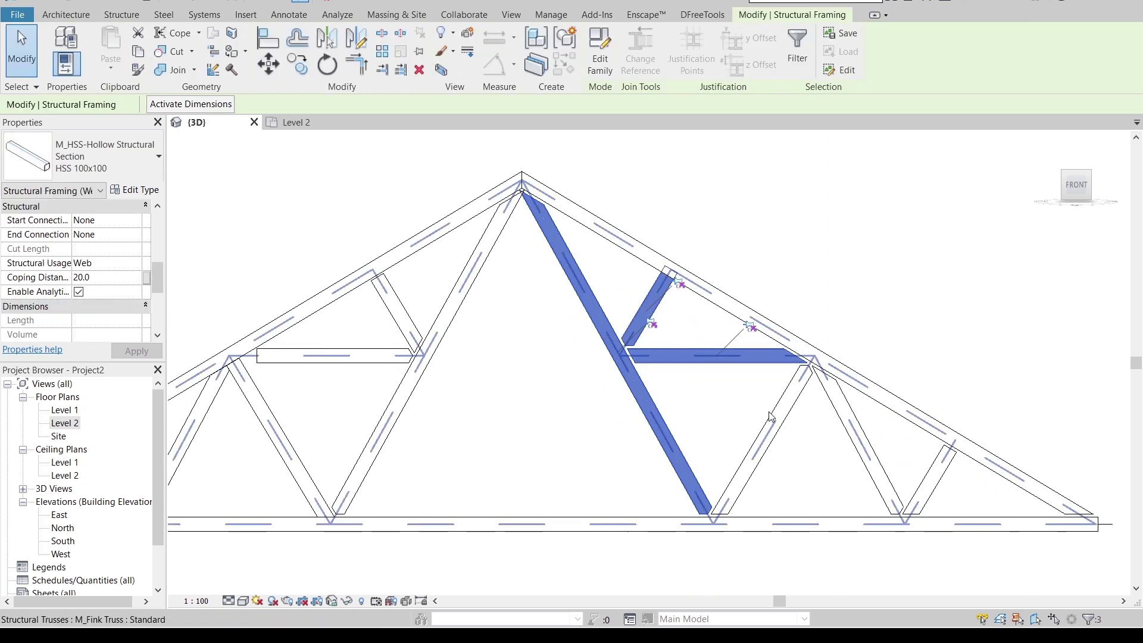
{"action": "left_click", "coordinate": [772, 420], "text": "ctrl"}
{"action": "left_click", "coordinate": [857, 434], "text": "ctrl"}
{"action": "left_click", "coordinate": [929, 477], "text": "ctrl"}
{"action": "left_click", "coordinate": [1039, 482], "text": "ctrl"}
{"action": "scroll", "coordinate": [102, 258], "scroll_direction": "down", "scroll_amount": 1}
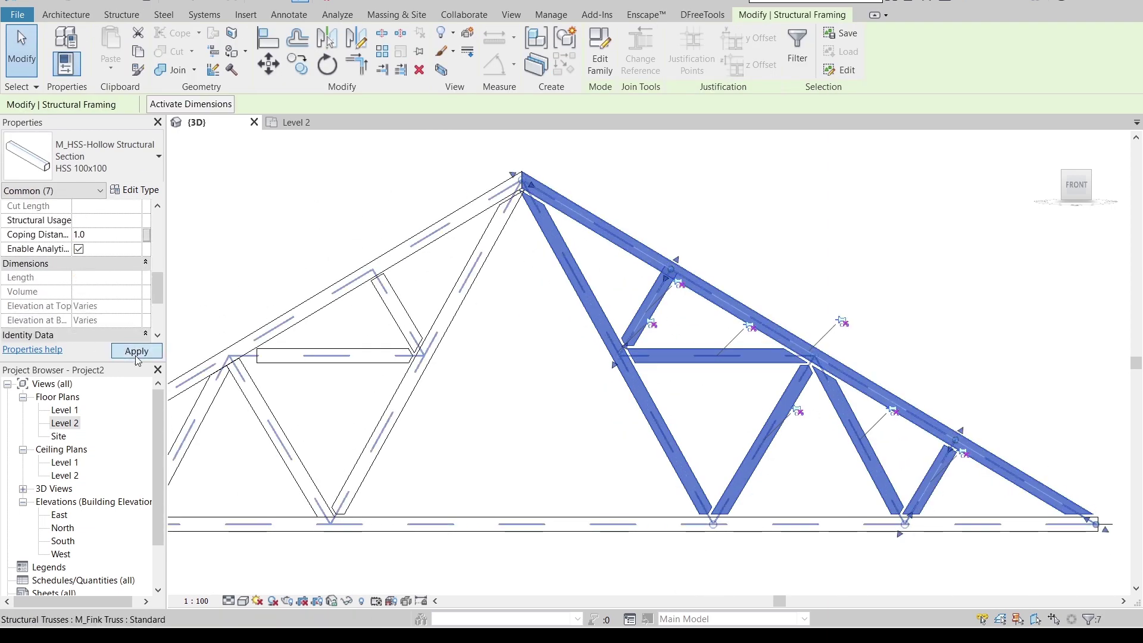
{"action": "left_click", "coordinate": [136, 356]}
Step: Cope the long right web's upper end against the left top chord and set the long left web's coping distance to 1.0
{"action": "left_click", "coordinate": [537, 165]}
{"action": "scroll", "coordinate": [537, 165], "scroll_direction": "up", "scroll_amount": 3}
{"action": "left_click", "coordinate": [530, 266]}
{"action": "left_click", "coordinate": [179, 33]}
{"action": "scroll", "coordinate": [558, 268], "scroll_direction": "down", "scroll_amount": 2}
{"action": "left_click", "coordinate": [557, 268]}
{"action": "left_click", "coordinate": [494, 243]}
{"action": "key", "text": "Escape"}
{"action": "left_click", "coordinate": [491, 283]}
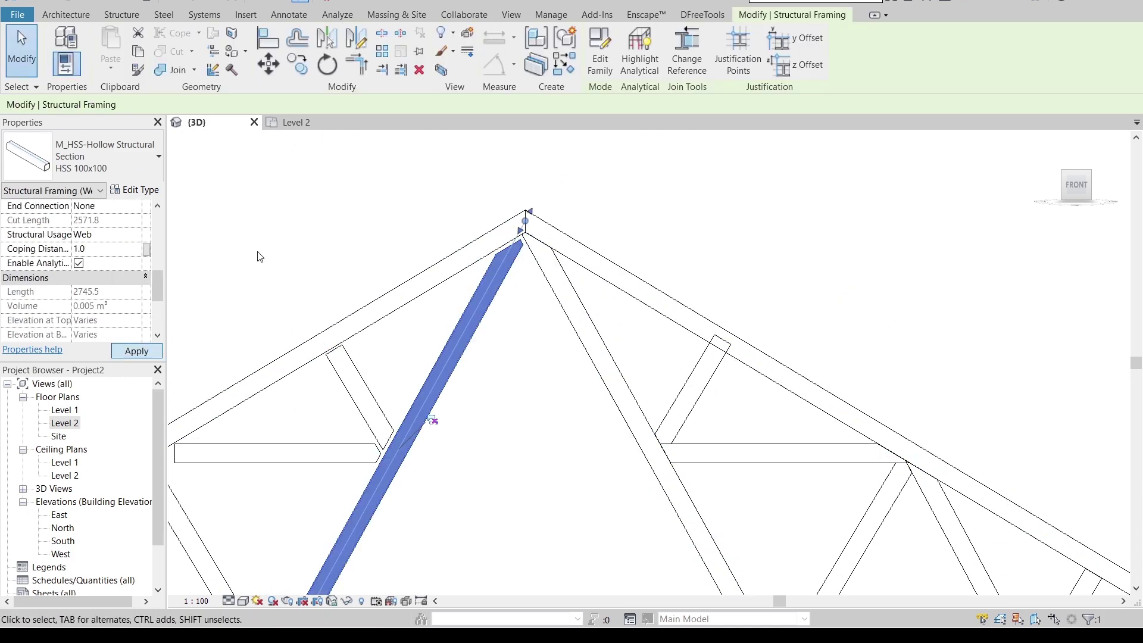
{"action": "left_click", "coordinate": [555, 418]}
Step: Extend the outer end of the left horizontal strut into the left top chord joint and cope it against the chord
{"action": "middle_click_drag", "start_coordinate": [228, 466], "coordinate": [543, 291]}
{"action": "scroll", "coordinate": [529, 279], "scroll_direction": "up", "scroll_amount": 2}
{"action": "left_click", "coordinate": [535, 288]}
{"action": "left_click_drag", "start_coordinate": [481, 288], "coordinate": [427, 288]}
{"action": "key", "text": "c"}
{"action": "key", "text": "p"}
{"action": "left_click", "coordinate": [517, 299]}
{"action": "key", "text": "Escape"}
Step: Reduce the coping distance of the left horizontal strut and of another member in the left half of the truss
{"action": "left_click", "coordinate": [515, 303]}
{"action": "left_click", "coordinate": [101, 250]}
{"action": "type", "text": "0"}
{"action": "left_click", "coordinate": [291, 199]}
{"action": "scroll", "coordinate": [285, 208], "scroll_direction": "down", "scroll_amount": 2}
{"action": "left_click", "coordinate": [644, 274]}
{"action": "left_click", "coordinate": [98, 249]}
{"action": "type", "text": "0"}
{"action": "left_click", "coordinate": [250, 296]}
Step: Extend the lower end of the left top chord to the end point of the bottom chord
{"action": "scroll", "coordinate": [250, 296], "scroll_direction": "down", "scroll_amount": 2}
{"action": "middle_click_drag", "start_coordinate": [250, 296], "coordinate": [642, 182]}
{"action": "scroll", "coordinate": [470, 360], "scroll_direction": "up", "scroll_amount": 4}
{"action": "left_click", "coordinate": [505, 355]}
{"action": "left_click_drag", "start_coordinate": [479, 343], "coordinate": [395, 394]}
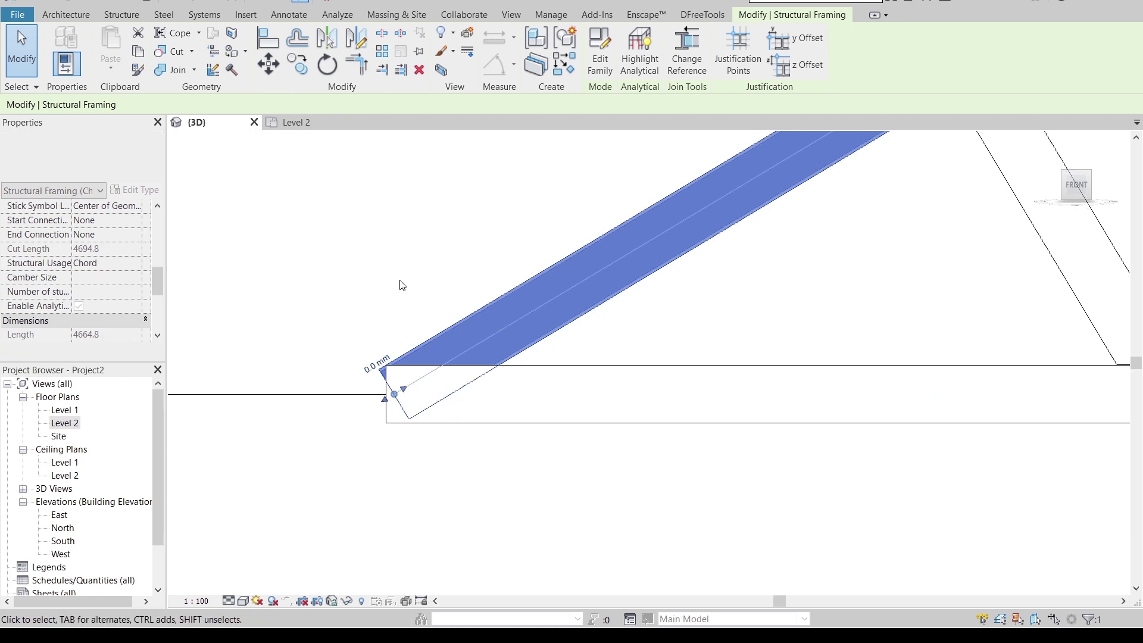
Step: Cope the left top chord's lower end against the bottom chord and set the chord's coping distance to 1.0
{"action": "left_click", "coordinate": [400, 278]}
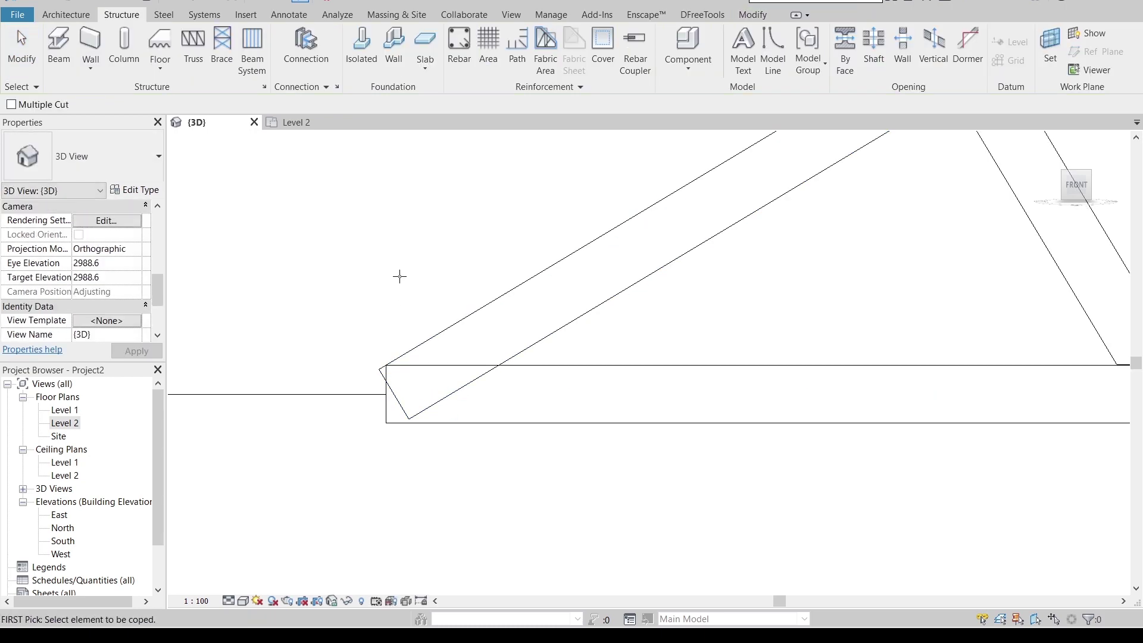
{"action": "left_click", "coordinate": [609, 332]}
{"action": "left_click", "coordinate": [581, 371]}
{"action": "key", "text": "Escape"}
{"action": "left_click", "coordinate": [460, 321]}
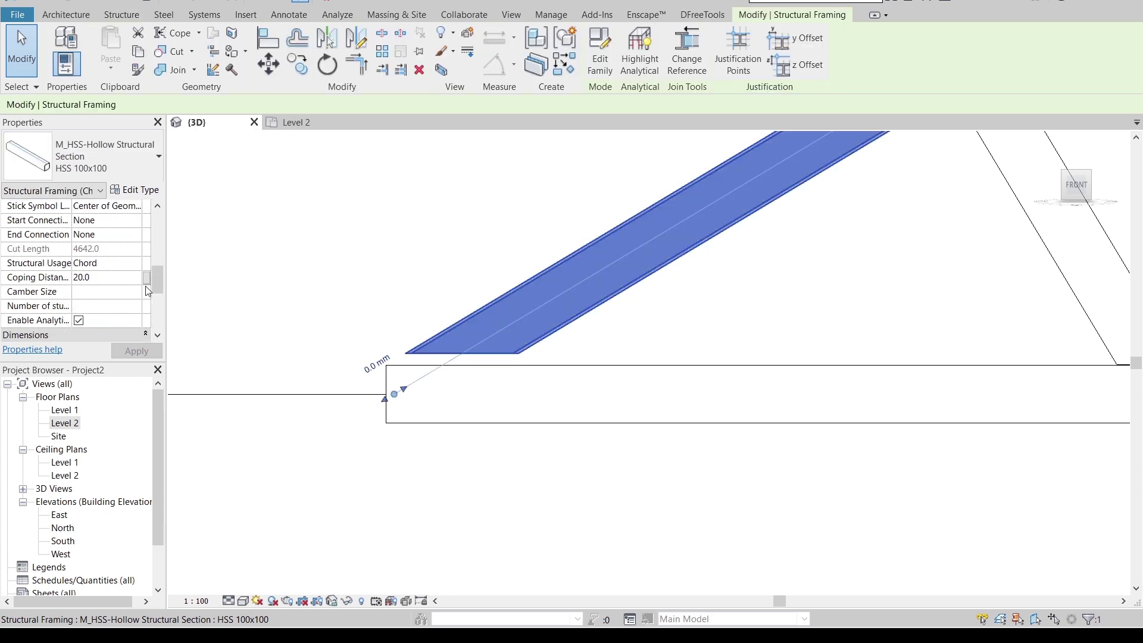
{"action": "type", "text": "1.0"}
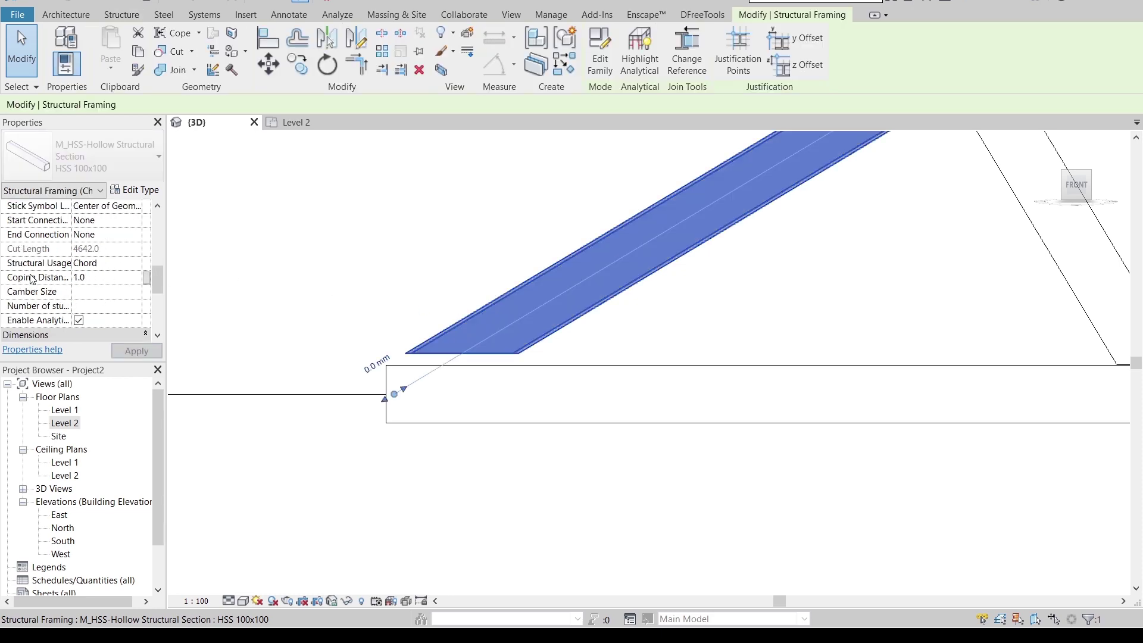
Step: From the top view, array the whole truss perpendicular to its span as 5 grouped trusses spaced 4 m apart
{"action": "scroll", "coordinate": [386, 235], "scroll_direction": "down", "scroll_amount": 3}
{"action": "middle_click_drag", "start_coordinate": [330, 333], "coordinate": [173, 473]}
{"action": "middle_click_drag", "start_coordinate": [715, 439], "coordinate": [468, 412]}
{"action": "scroll", "coordinate": [470, 412], "scroll_direction": "down", "scroll_amount": 2}
{"action": "middle_click_drag", "start_coordinate": [592, 418], "coordinate": [913, 414], "text": "shift"}
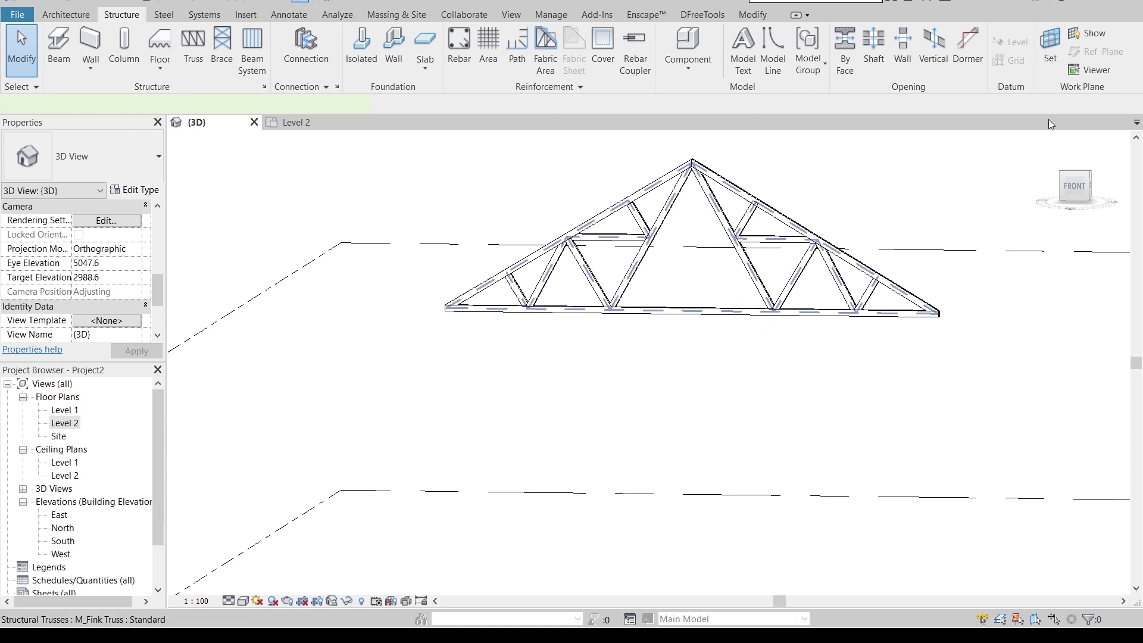
{"action": "middle_click_drag", "start_coordinate": [877, 224], "coordinate": [924, 386], "text": "shift"}
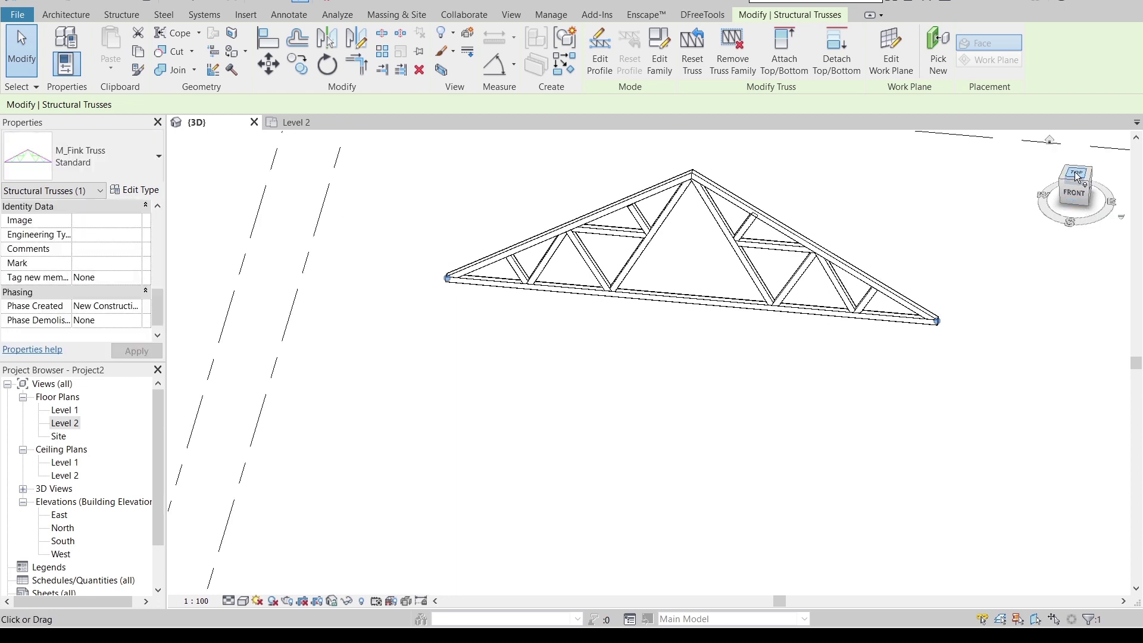
{"action": "left_click", "coordinate": [1077, 177]}
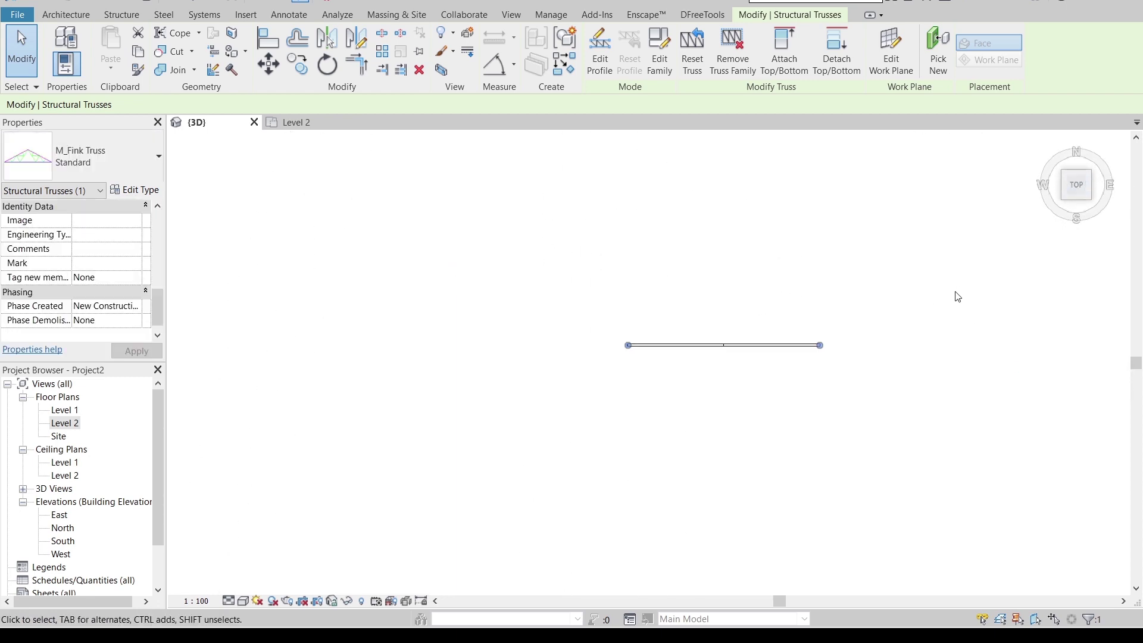
{"action": "key", "text": "a"}
{"action": "key", "text": "r"}
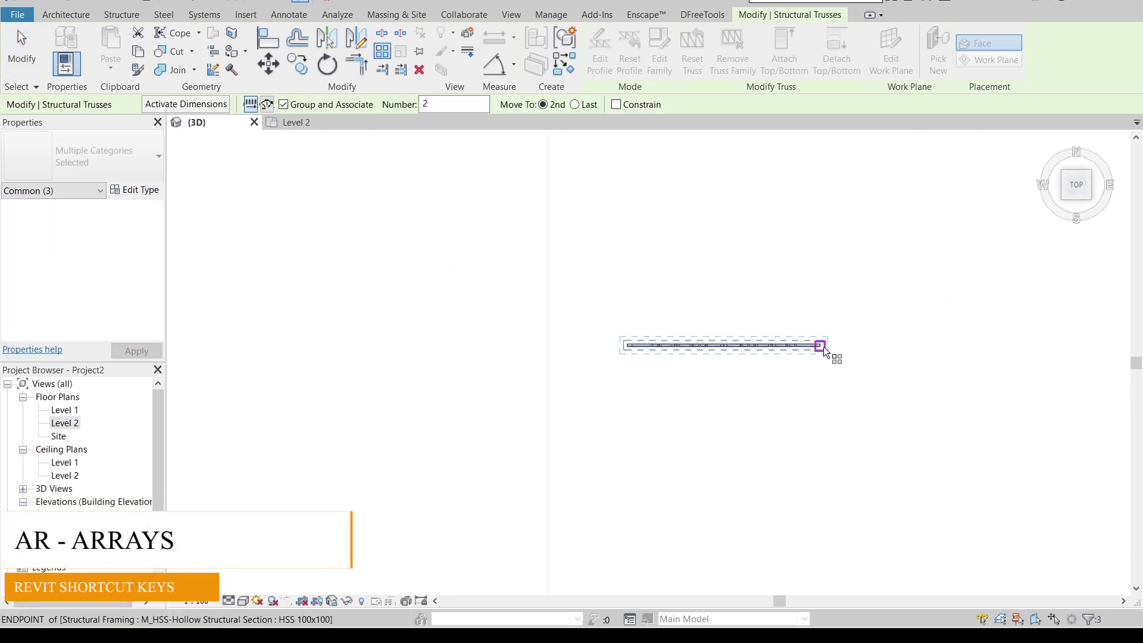
{"action": "left_click", "coordinate": [821, 346]}
{"action": "type", "text": "4m"}
{"action": "key", "text": "Return"}
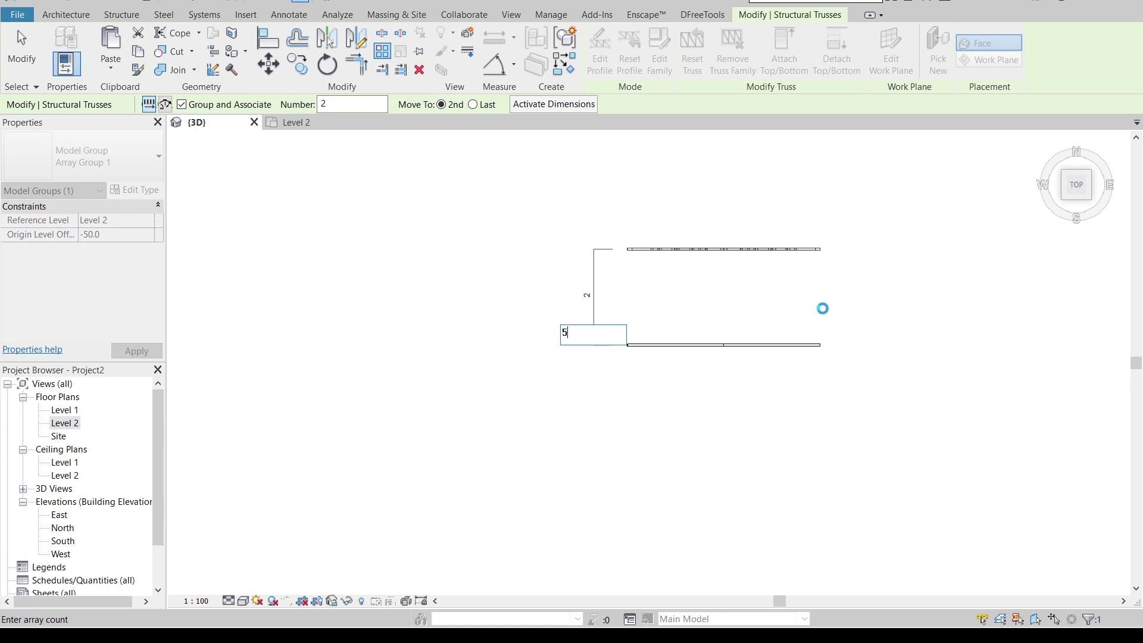
{"action": "type", "text": "5"}
{"action": "key", "text": "Return"}
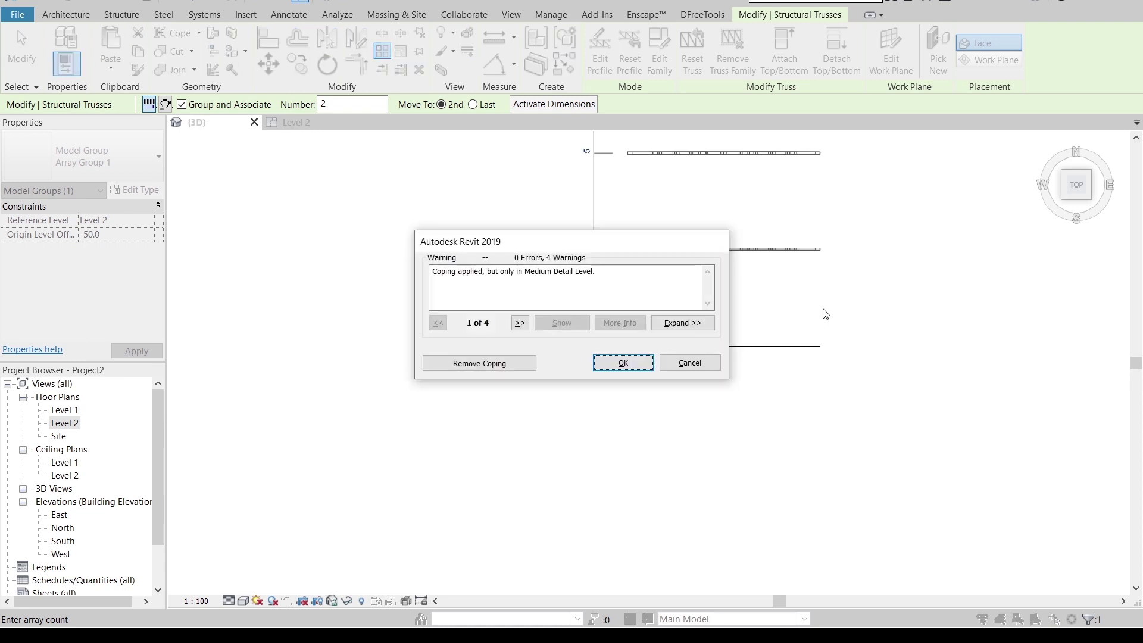
{"action": "left_click", "coordinate": [622, 363]}
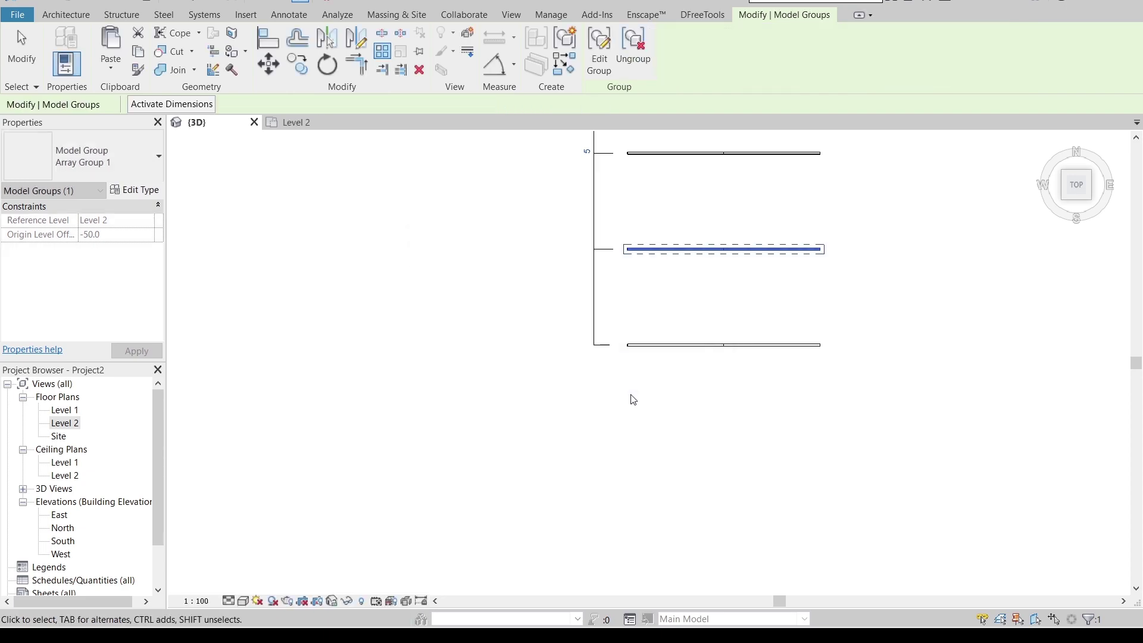
{"action": "key", "text": "Escape"}
Step: In the Level 2 floor plan, draw a horizontal reference plane along the outer face of the front truss over its full length
{"action": "scroll", "coordinate": [661, 411], "scroll_direction": "down", "scroll_amount": 3}
{"action": "middle_click_drag", "start_coordinate": [693, 422], "coordinate": [701, 374], "text": "shift"}
{"action": "scroll", "coordinate": [774, 424], "scroll_direction": "up", "scroll_amount": 4}
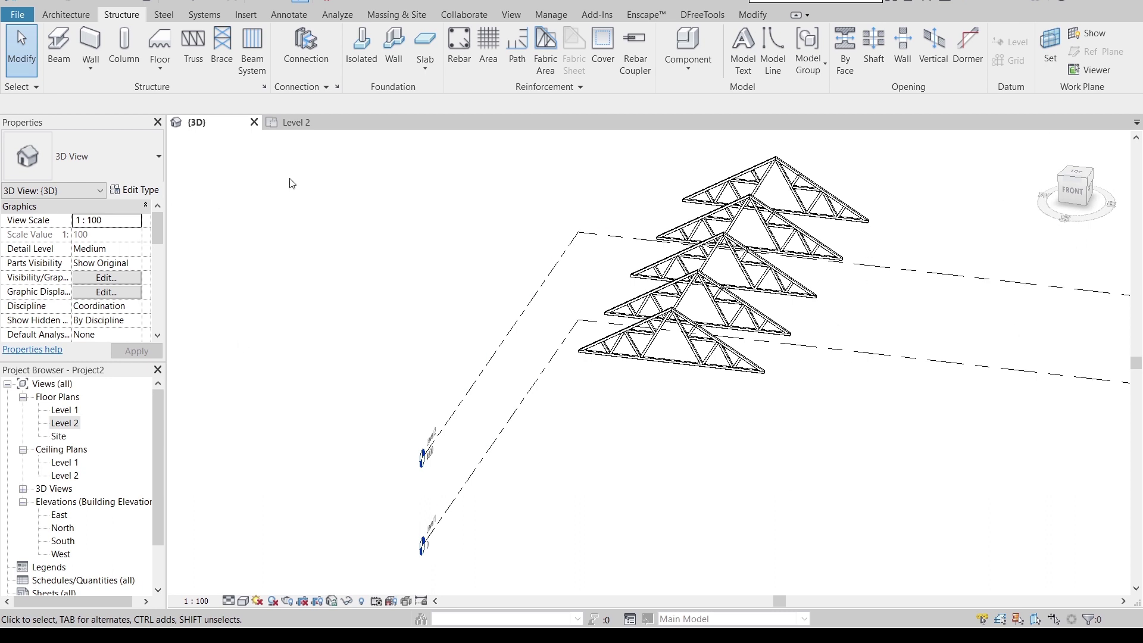
{"action": "left_click", "coordinate": [294, 127]}
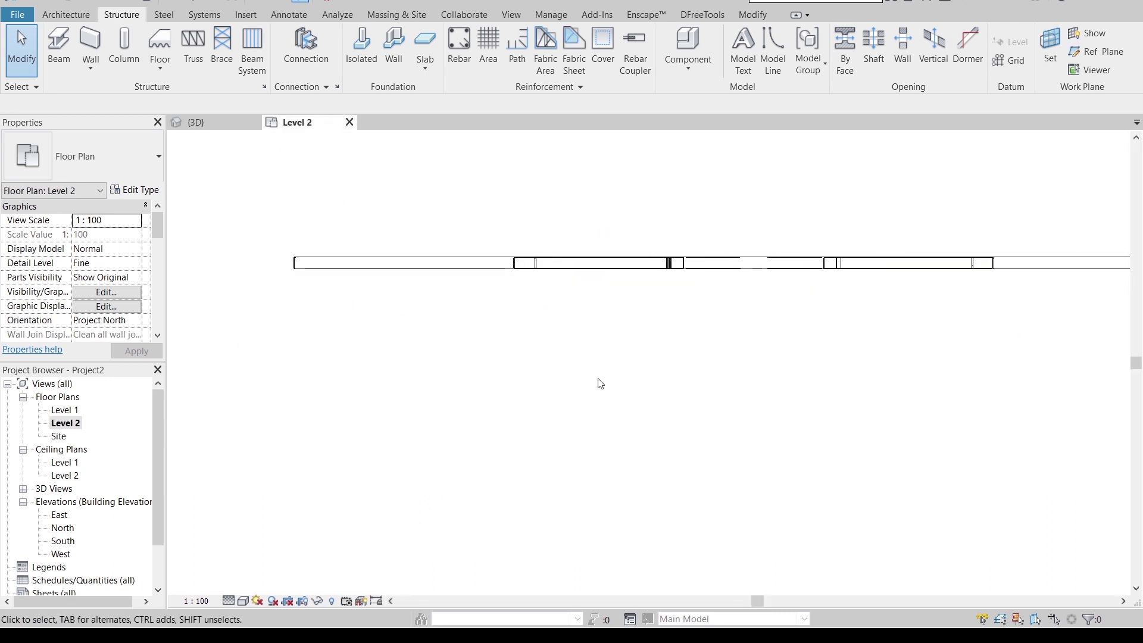
{"action": "key", "text": "r"}
{"action": "key", "text": "p"}
{"action": "left_click", "coordinate": [293, 267]}
{"action": "scroll", "coordinate": [499, 273], "scroll_direction": "down", "scroll_amount": 1}
{"action": "middle_click_drag", "start_coordinate": [478, 273], "coordinate": [295, 252]}
{"action": "left_click", "coordinate": [811, 255]}
{"action": "left_click", "coordinate": [810, 250]}
{"action": "left_click", "coordinate": [795, 259]}
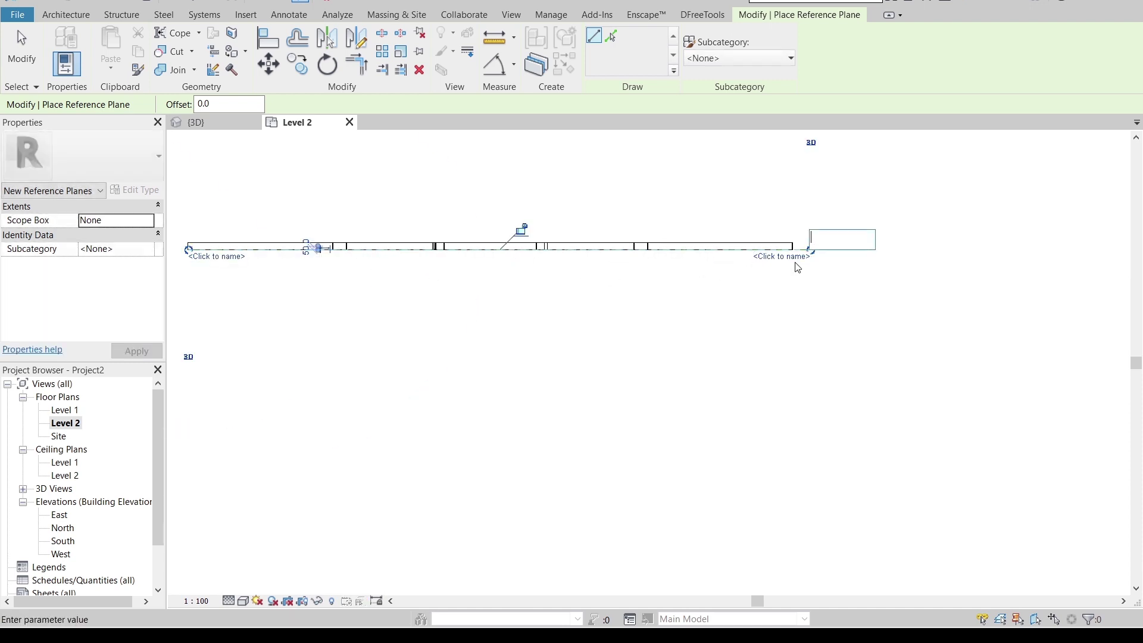
{"action": "key", "text": "Escape"}
{"action": "key", "text": "Escape"}
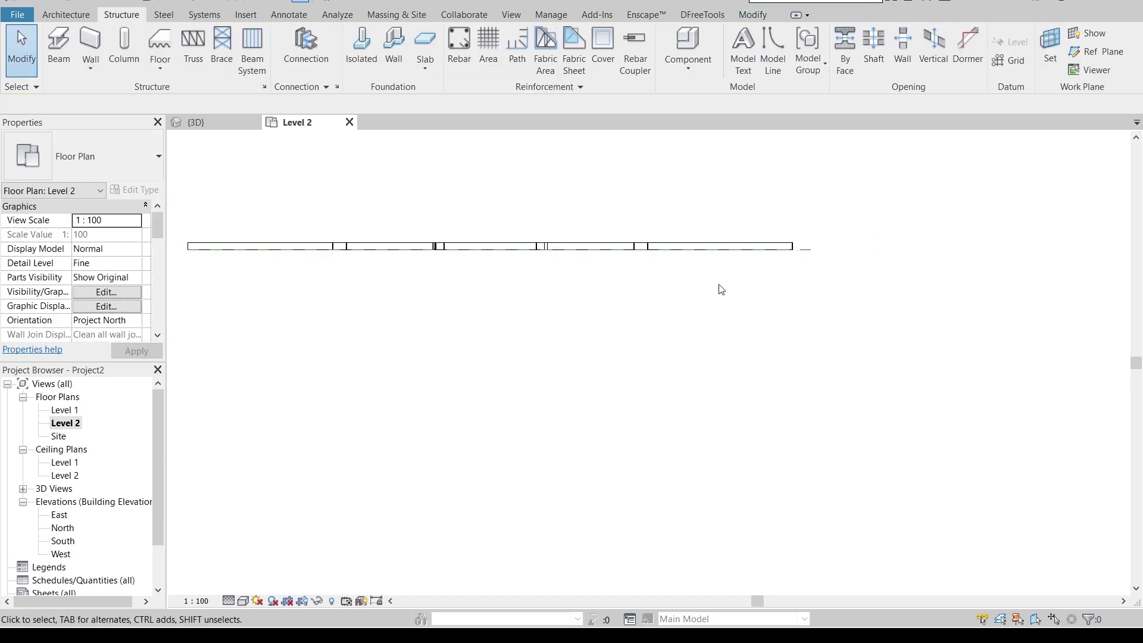
Step: Open the South elevation and set its detail level to Fine
{"action": "double_click", "coordinate": [63, 541]}
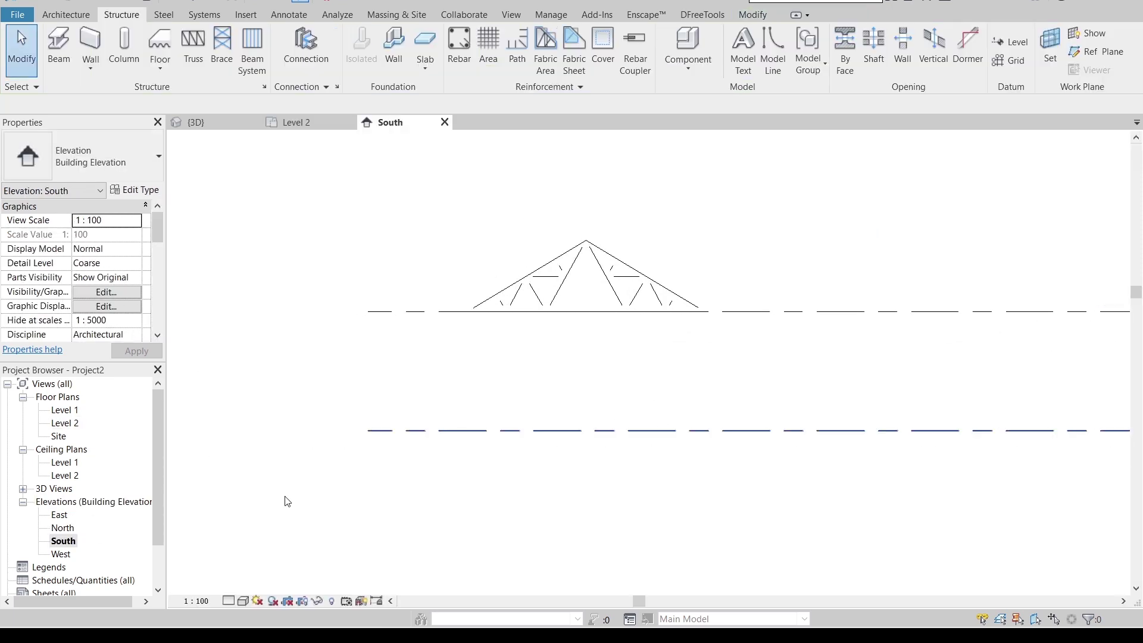
{"action": "left_click", "coordinate": [234, 603]}
{"action": "left_click", "coordinate": [247, 585]}
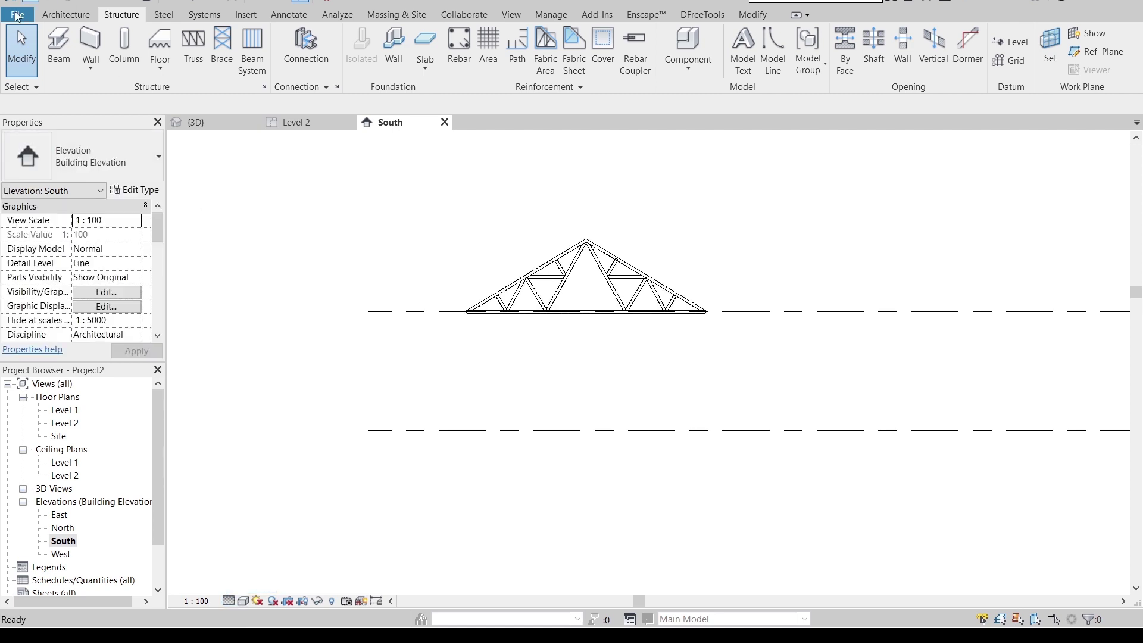
{"action": "left_click", "coordinate": [48, 15]}
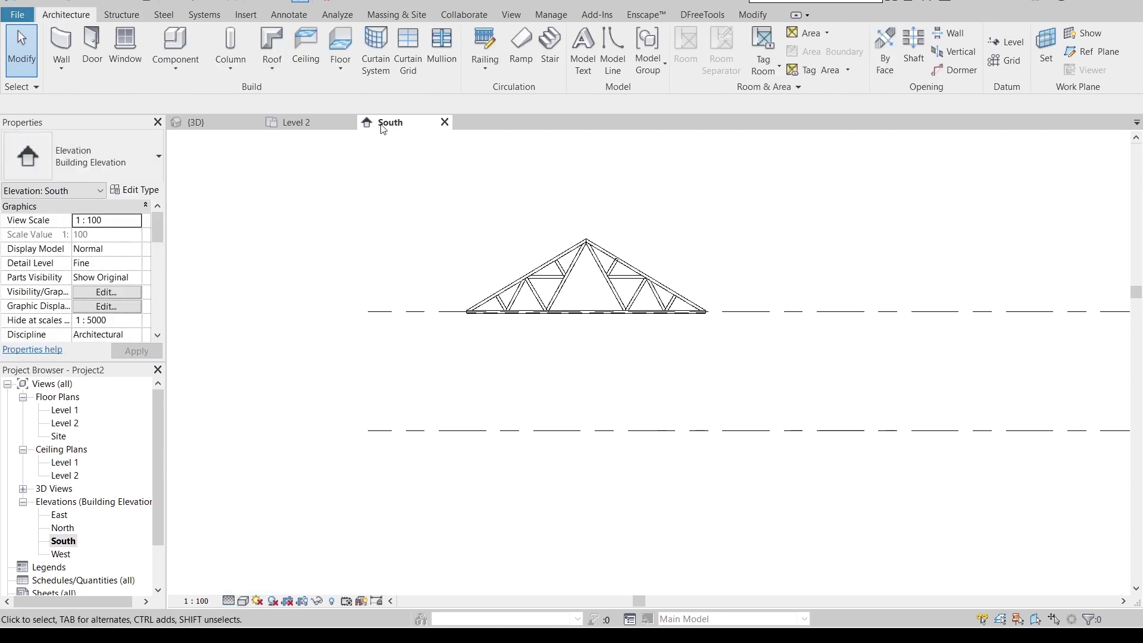
{"action": "left_click", "coordinate": [273, 69]}
{"action": "left_click", "coordinate": [272, 95]}
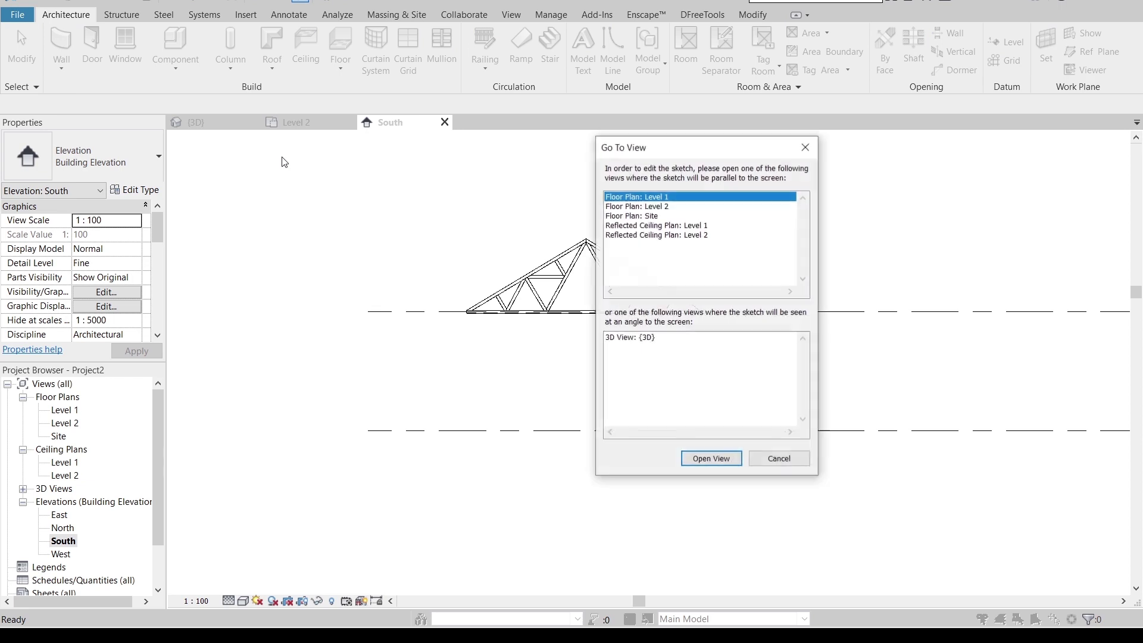
{"action": "key", "text": "Escape"}
Step: Start a roof by extrusion on the reference plane along the front truss, with Level 2 as reference level and offset 0.0
{"action": "left_click", "coordinate": [278, 69]}
{"action": "left_click", "coordinate": [256, 119]}
{"action": "left_click", "coordinate": [541, 312]}
{"action": "left_click", "coordinate": [456, 310]}
{"action": "left_click", "coordinate": [572, 310]}
{"action": "left_click", "coordinate": [613, 334]}
{"action": "left_click", "coordinate": [532, 400]}
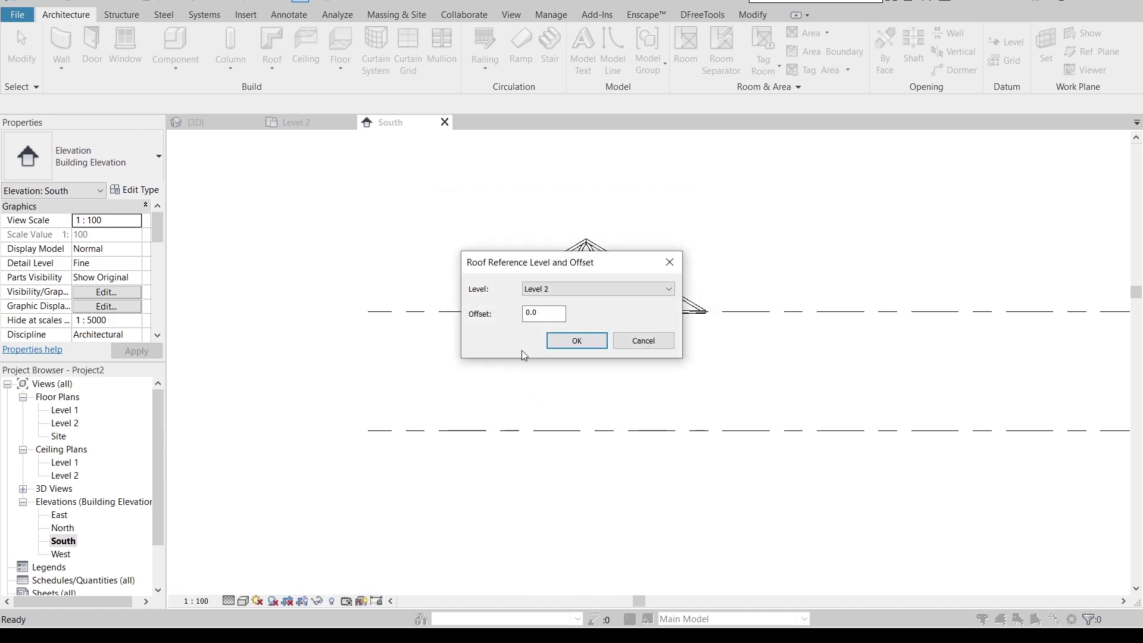
{"action": "left_click", "coordinate": [575, 340]}
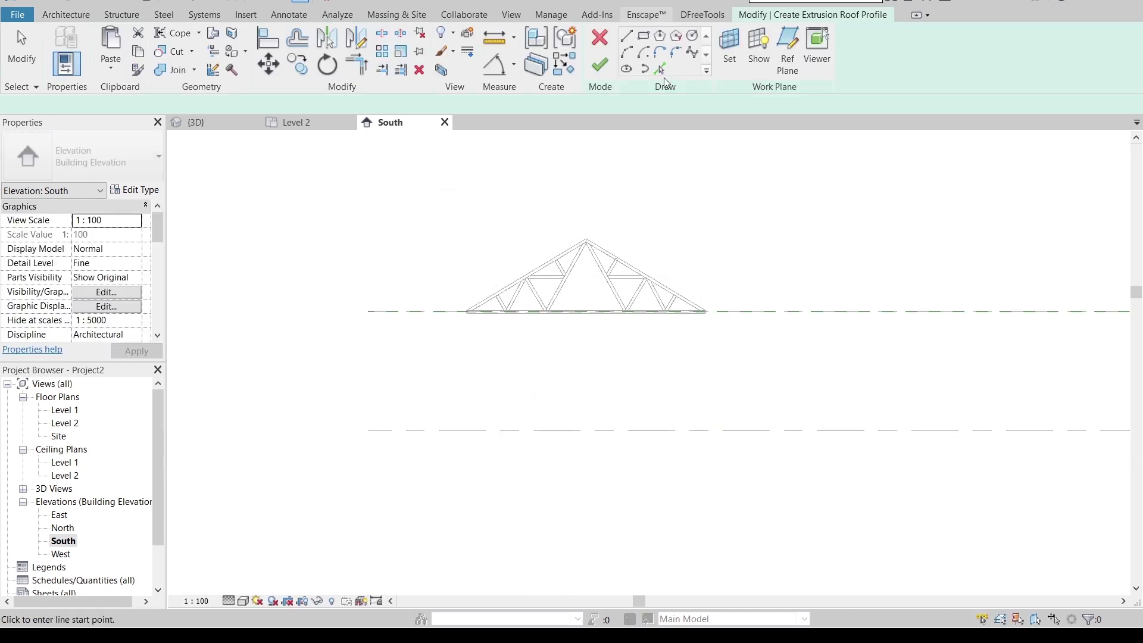
Step: Choose the Generic - 125mm roof type and pick the outer edges of both top chords as the roof profile
{"action": "left_click", "coordinate": [660, 69]}
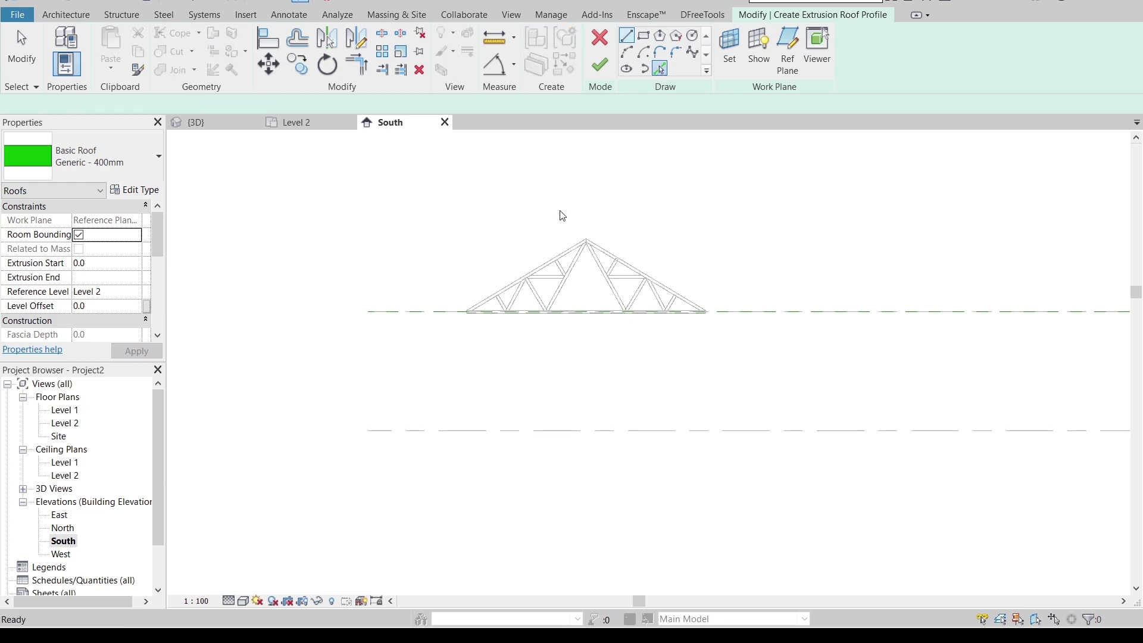
{"action": "left_click", "coordinate": [137, 155]}
{"action": "left_click", "coordinate": [102, 262]}
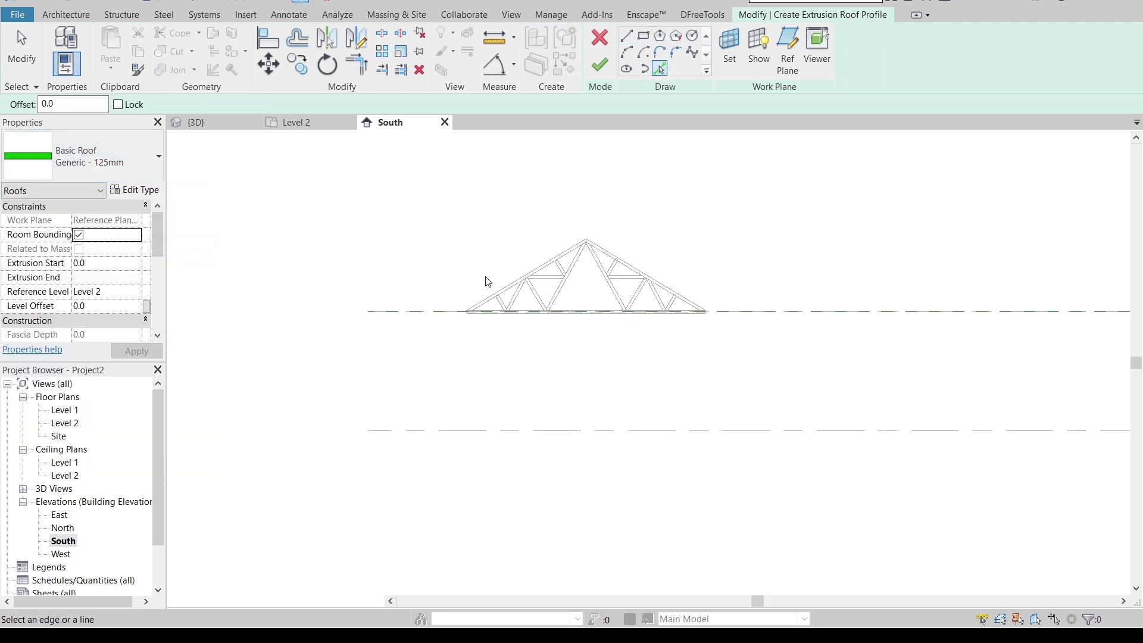
{"action": "scroll", "coordinate": [492, 274], "scroll_direction": "up", "scroll_amount": 4}
{"action": "left_click", "coordinate": [547, 286]}
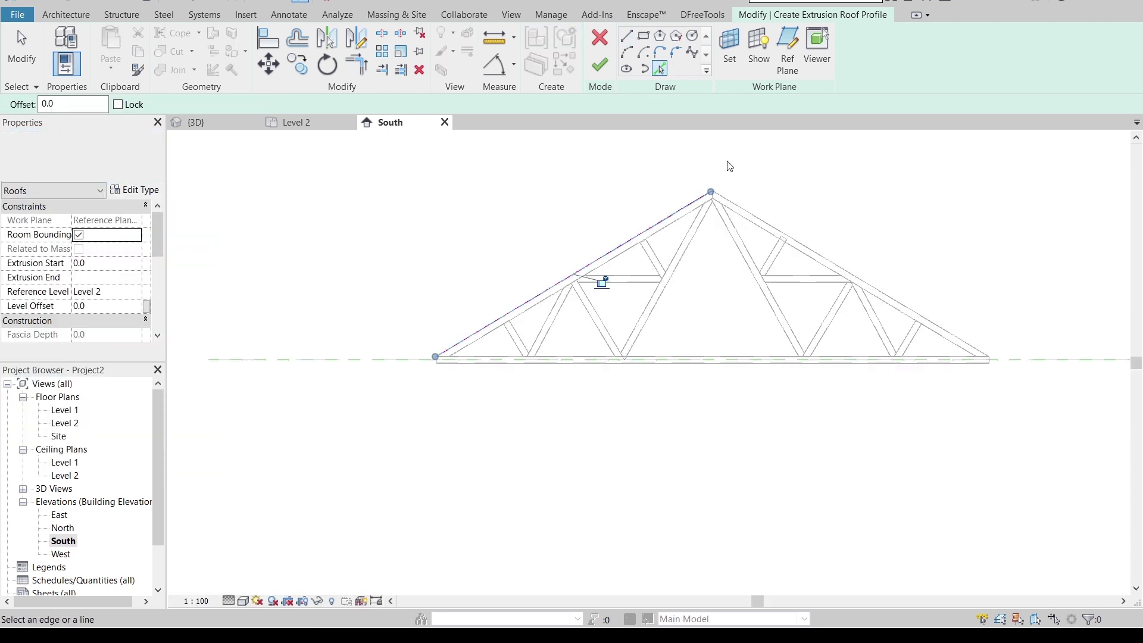
{"action": "left_click", "coordinate": [759, 219]}
Step: Trim the two roof profile lines to a corner at the truss apex and finish the extrusion roof
{"action": "key", "text": "Escape"}
{"action": "key", "text": "t"}
{"action": "key", "text": "r"}
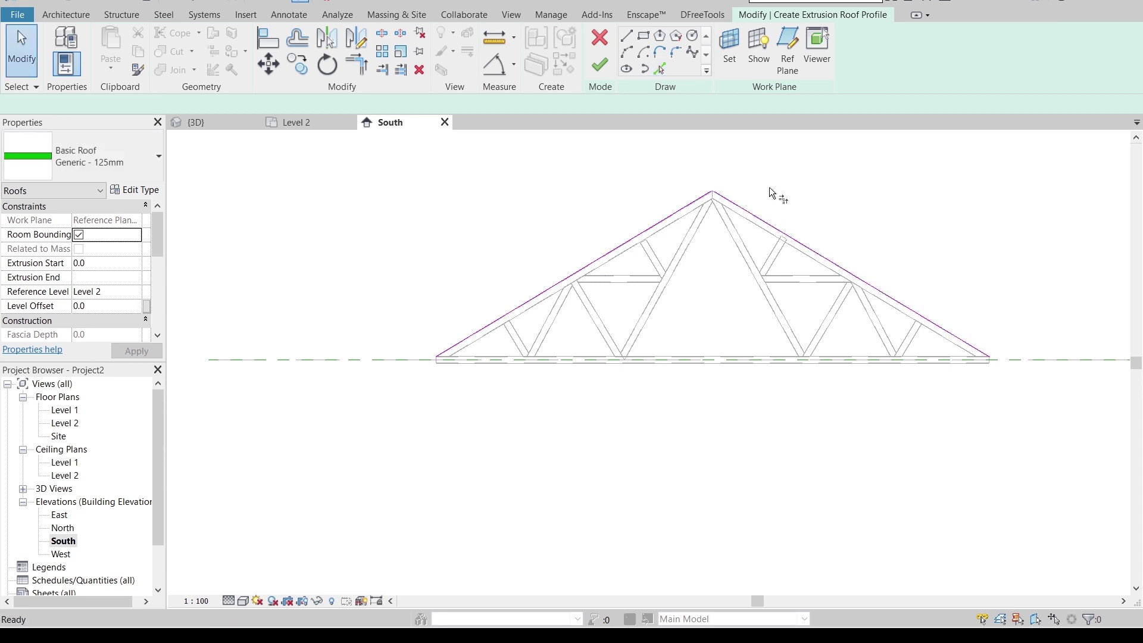
{"action": "scroll", "coordinate": [768, 188], "scroll_direction": "up", "scroll_amount": 3}
{"action": "left_click", "coordinate": [663, 200]}
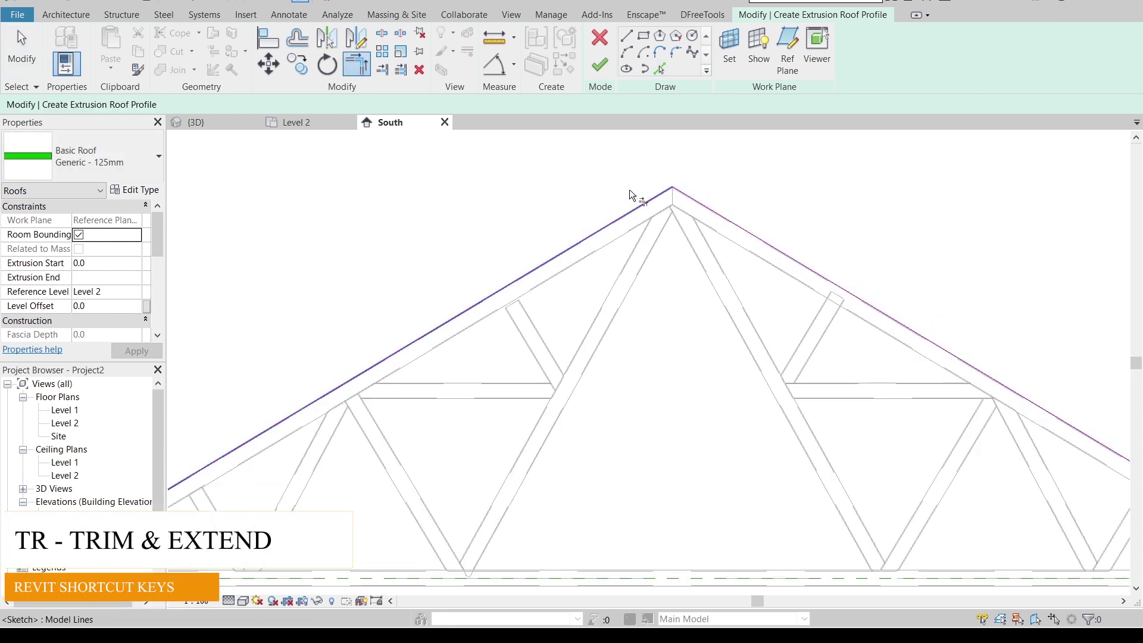
{"action": "key", "text": "Escape"}
{"action": "left_click", "coordinate": [598, 65]}
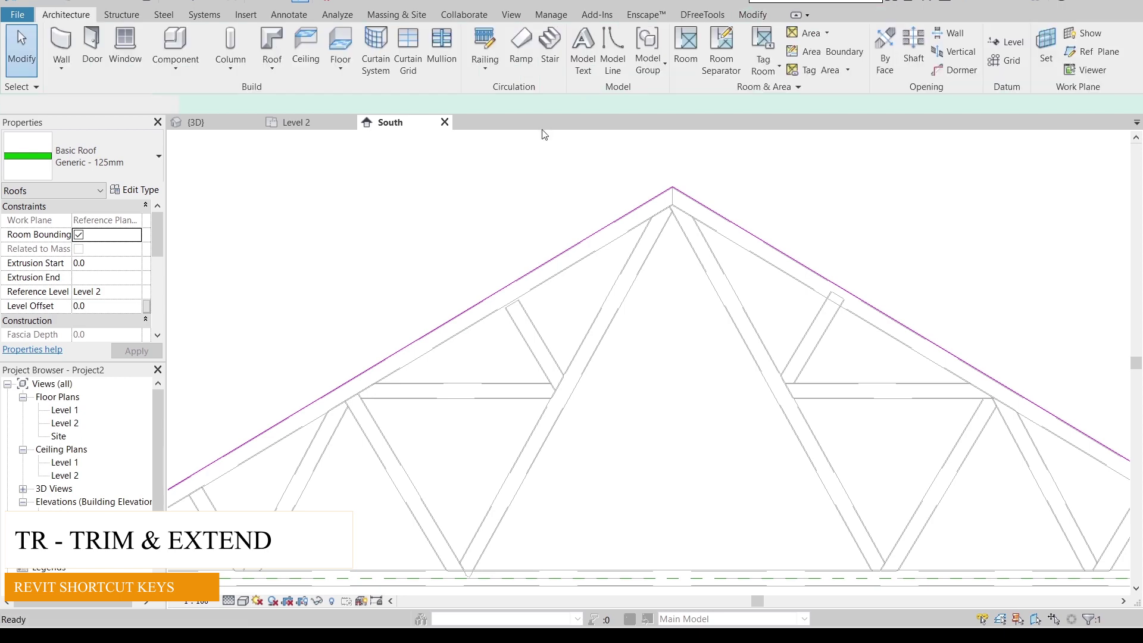
Step: Move the extruded roof straight down by about 6.9 mm, using its ridge as the start point
{"action": "scroll", "coordinate": [659, 194], "scroll_direction": "up", "scroll_amount": 2}
{"action": "scroll", "coordinate": [659, 194], "scroll_direction": "up", "scroll_amount": 3}
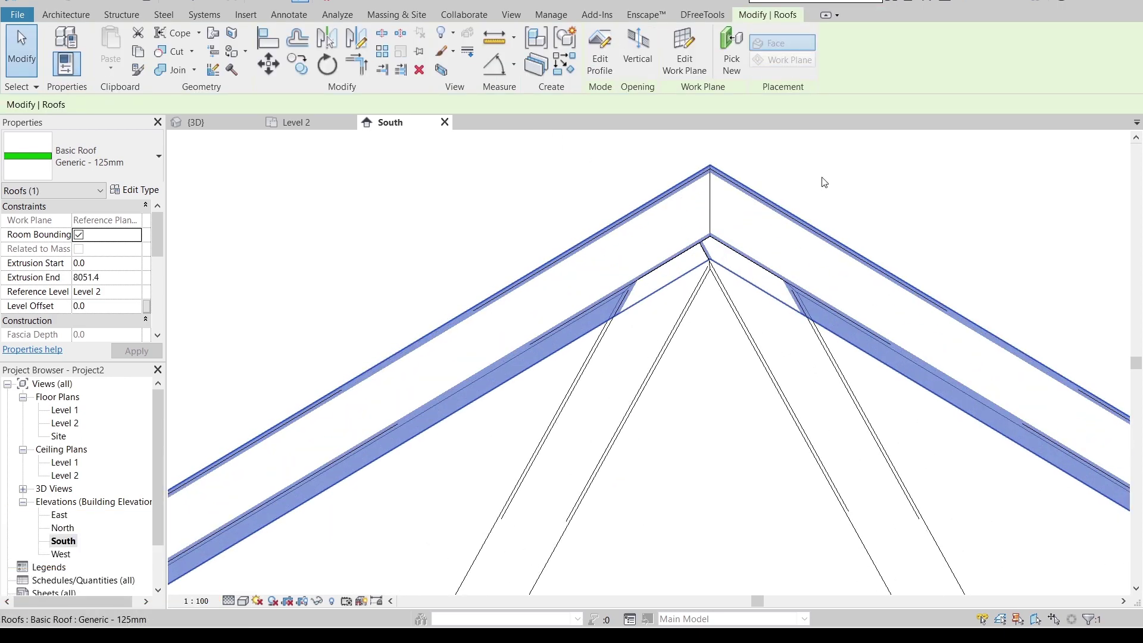
{"action": "scroll", "coordinate": [807, 204], "scroll_direction": "up", "scroll_amount": 1}
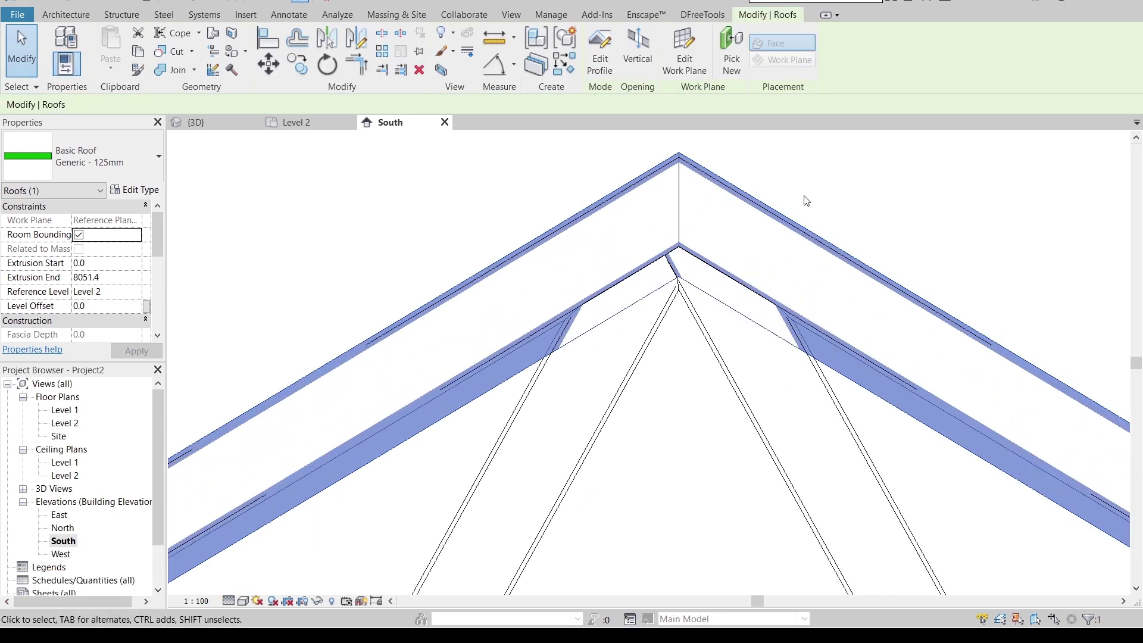
{"action": "key", "text": "m"}
{"action": "key", "text": "v"}
{"action": "scroll", "coordinate": [799, 187], "scroll_direction": "up", "scroll_amount": 3}
{"action": "middle_click_drag", "start_coordinate": [721, 179], "coordinate": [851, 326]}
{"action": "scroll", "coordinate": [756, 305], "scroll_direction": "up", "scroll_amount": 1}
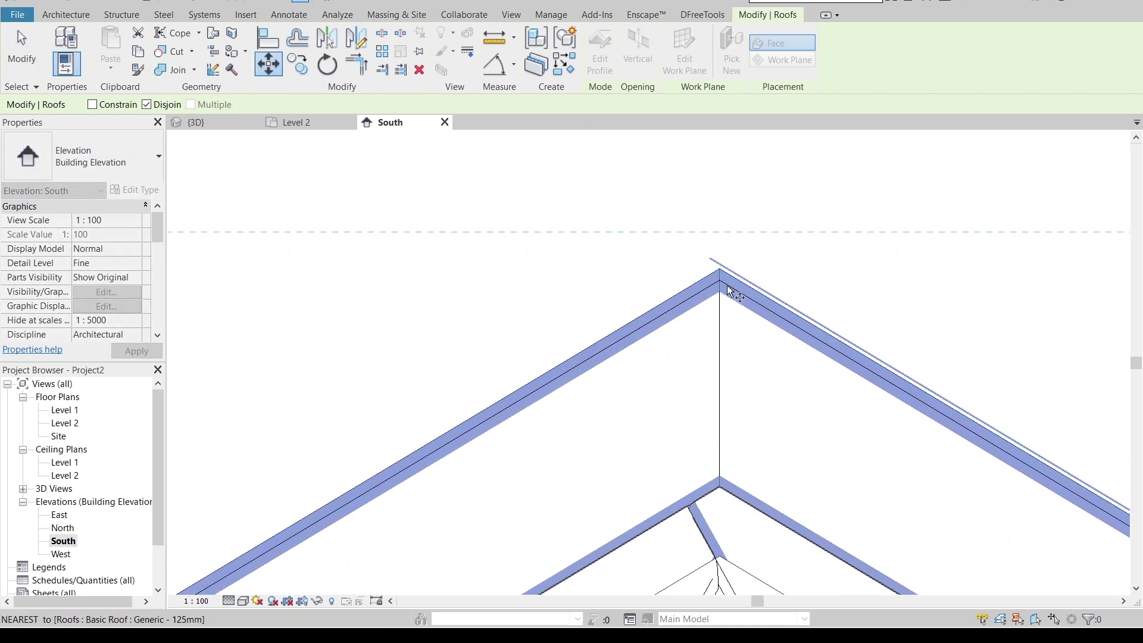
{"action": "scroll", "coordinate": [731, 291], "scroll_direction": "up", "scroll_amount": 2}
{"action": "left_click", "coordinate": [705, 250]}
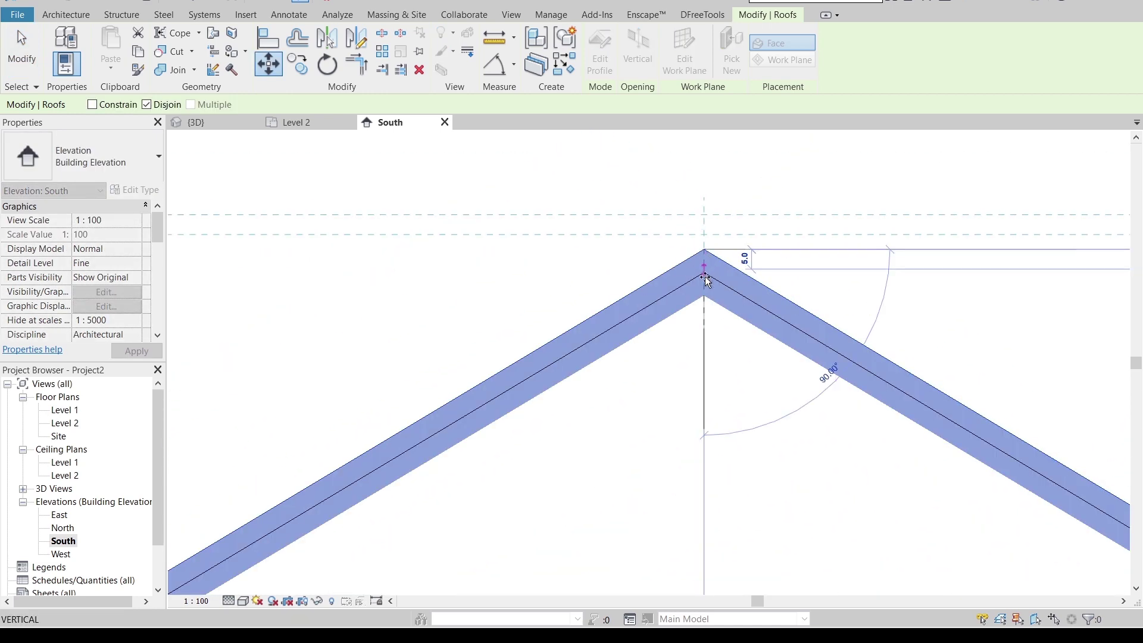
{"action": "left_click", "coordinate": [705, 276]}
{"action": "left_click", "coordinate": [888, 215]}
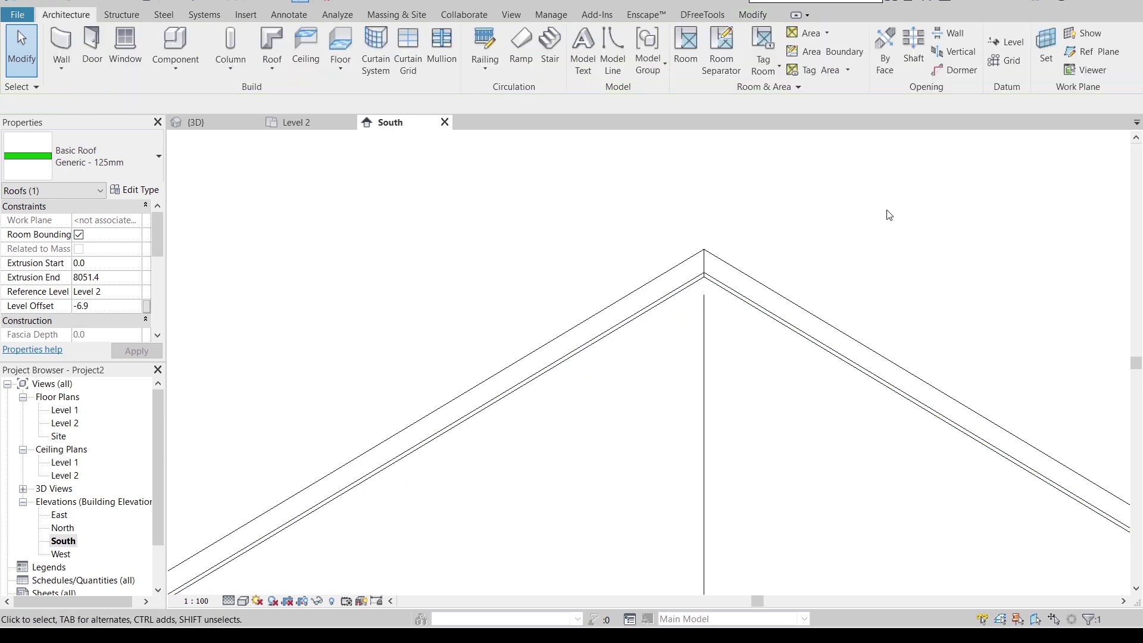
{"action": "scroll", "coordinate": [889, 215], "scroll_direction": "down", "scroll_amount": 2}
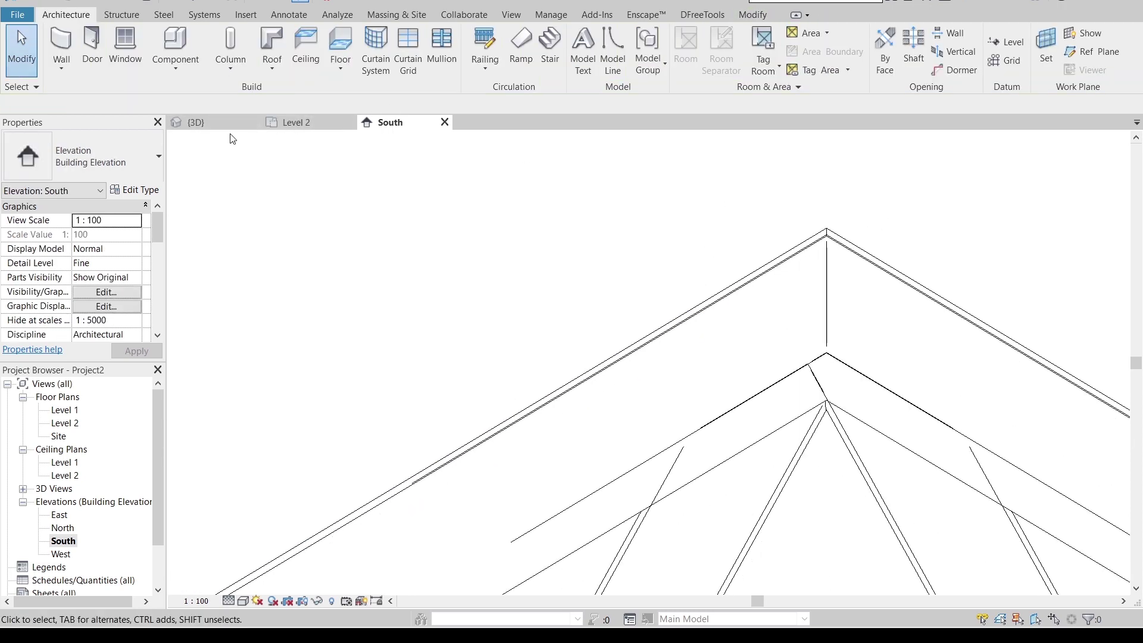
Step: Switch to the 3D view and look at the trusses and roof from the top
{"action": "left_click", "coordinate": [209, 125]}
{"action": "scroll", "coordinate": [586, 236], "scroll_direction": "down", "scroll_amount": 2}
{"action": "middle_click_drag", "start_coordinate": [839, 335], "coordinate": [733, 348], "text": "shift"}
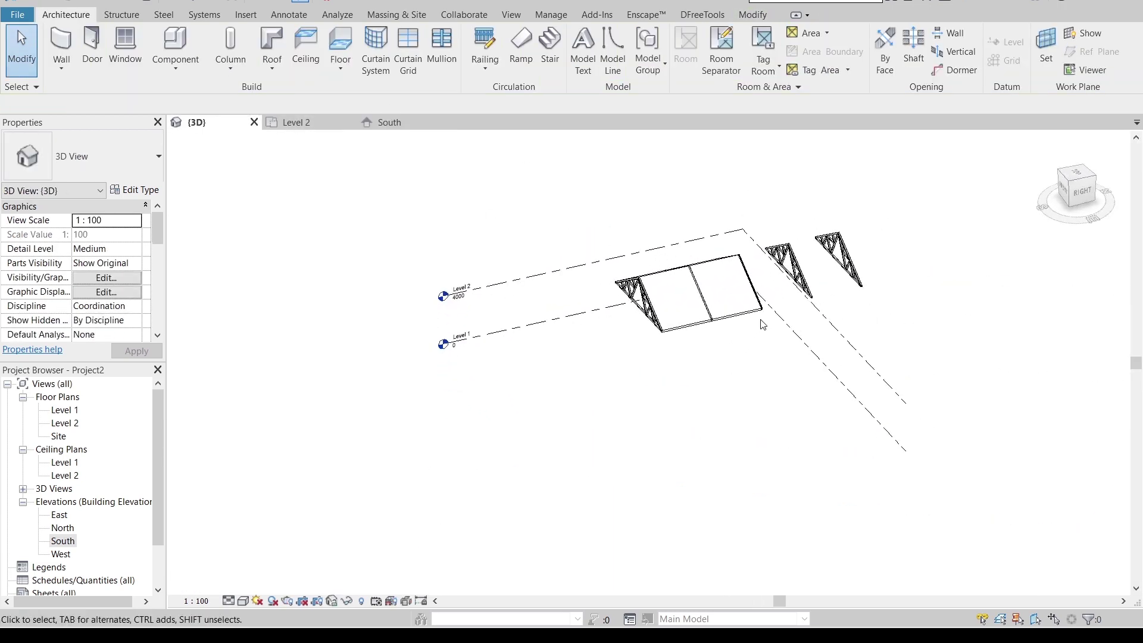
{"action": "left_click", "coordinate": [1077, 174]}
Step: Try to align the roof's end edge with the outer face of the last truss
{"action": "key", "text": "a"}
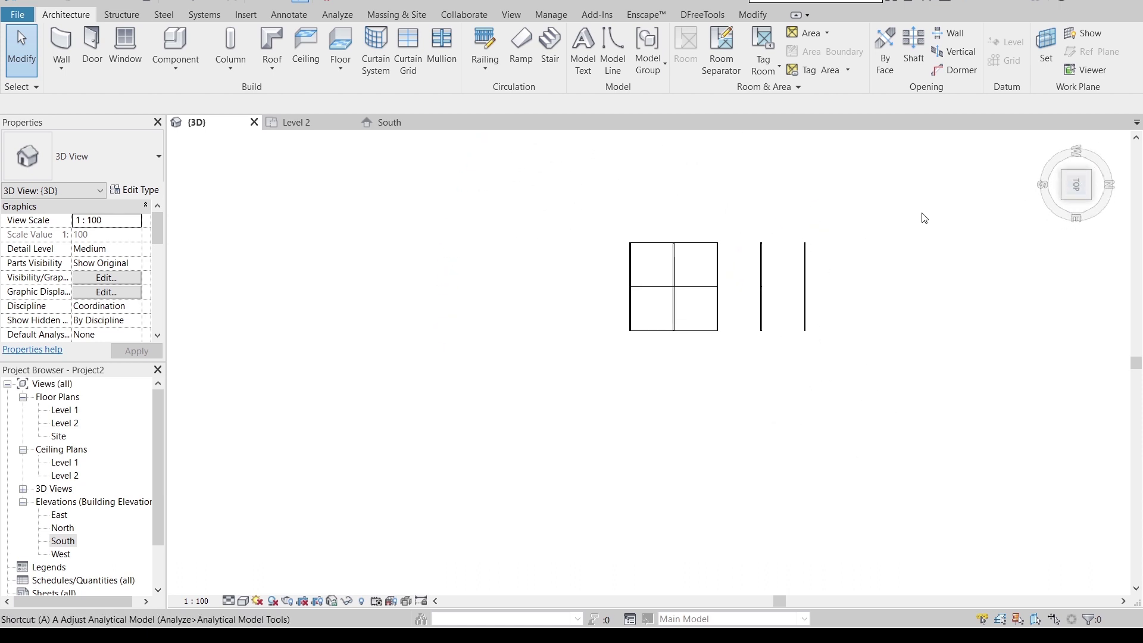
{"action": "key", "text": "l"}
{"action": "scroll", "coordinate": [921, 211], "scroll_direction": "up", "scroll_amount": 2}
{"action": "scroll", "coordinate": [679, 357], "scroll_direction": "up", "scroll_amount": 4}
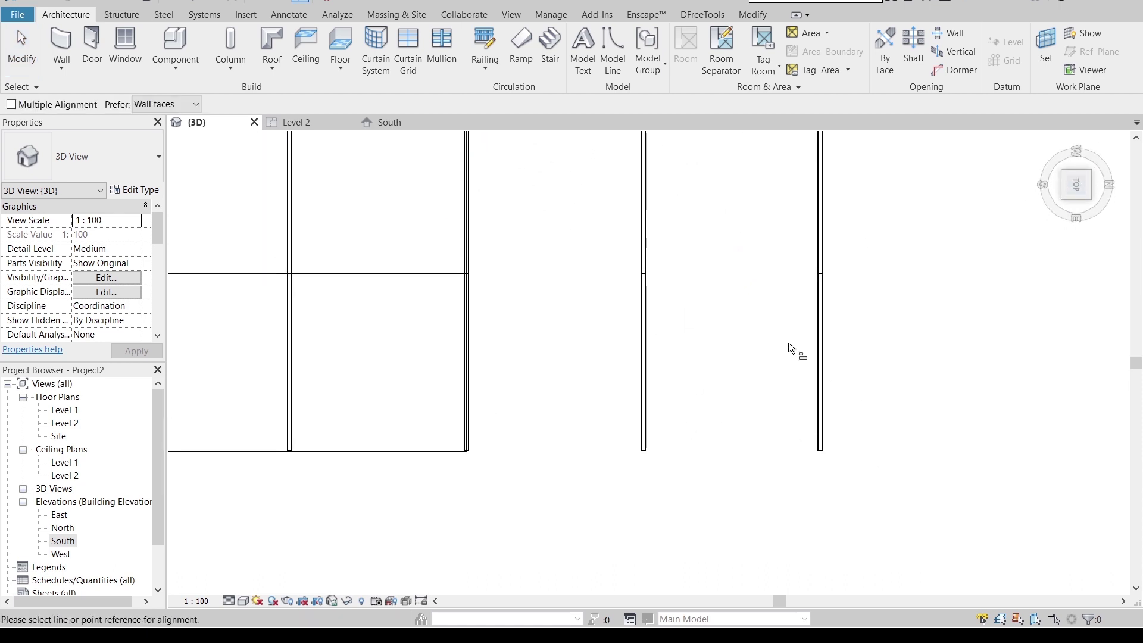
{"action": "left_click", "coordinate": [839, 324]}
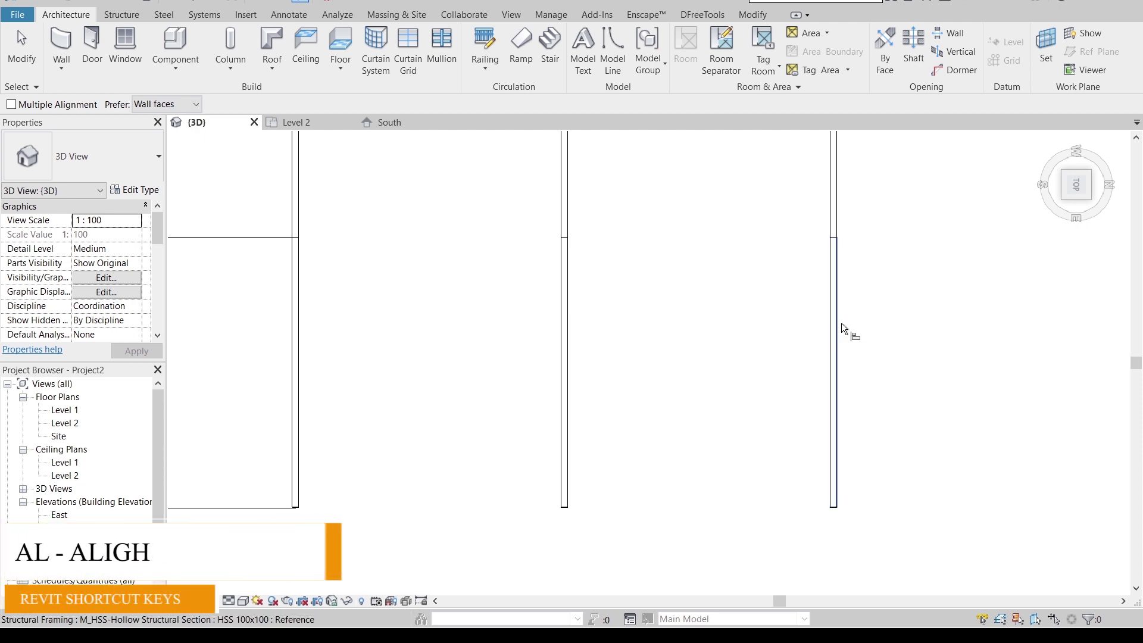
{"action": "left_click", "coordinate": [295, 340]}
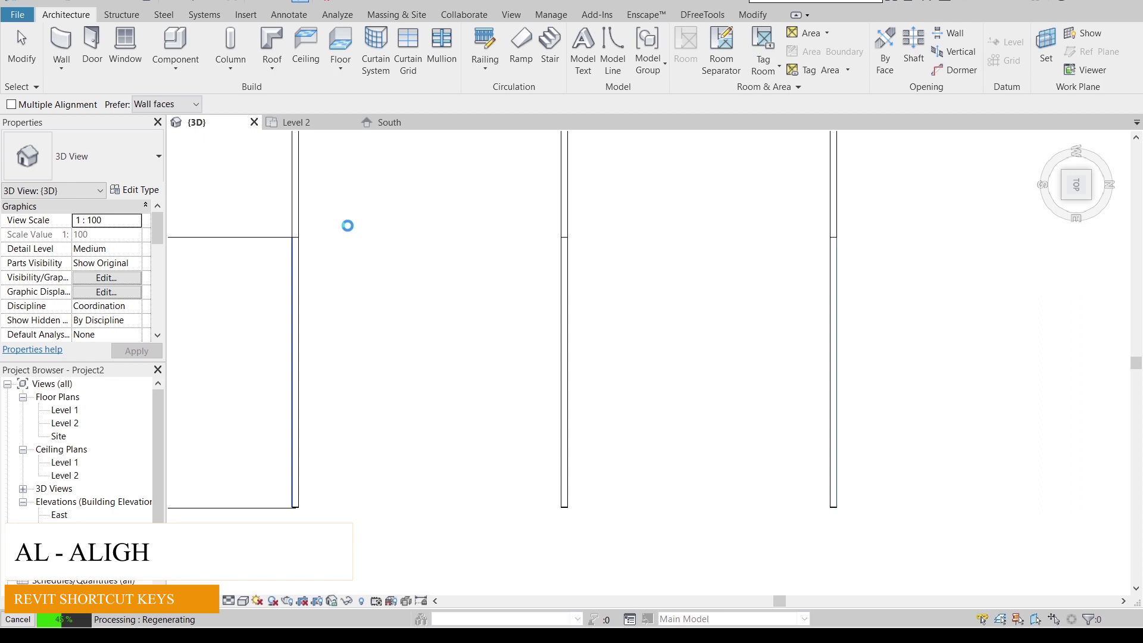
{"action": "scroll", "coordinate": [349, 226], "scroll_direction": "down", "scroll_amount": 2}
{"action": "scroll", "coordinate": [369, 237], "scroll_direction": "down", "scroll_amount": 3}
{"action": "scroll", "coordinate": [517, 311], "scroll_direction": "up", "scroll_amount": 4}
{"action": "key", "text": "Escape"}
{"action": "scroll", "coordinate": [526, 316], "scroll_direction": "down", "scroll_amount": 2}
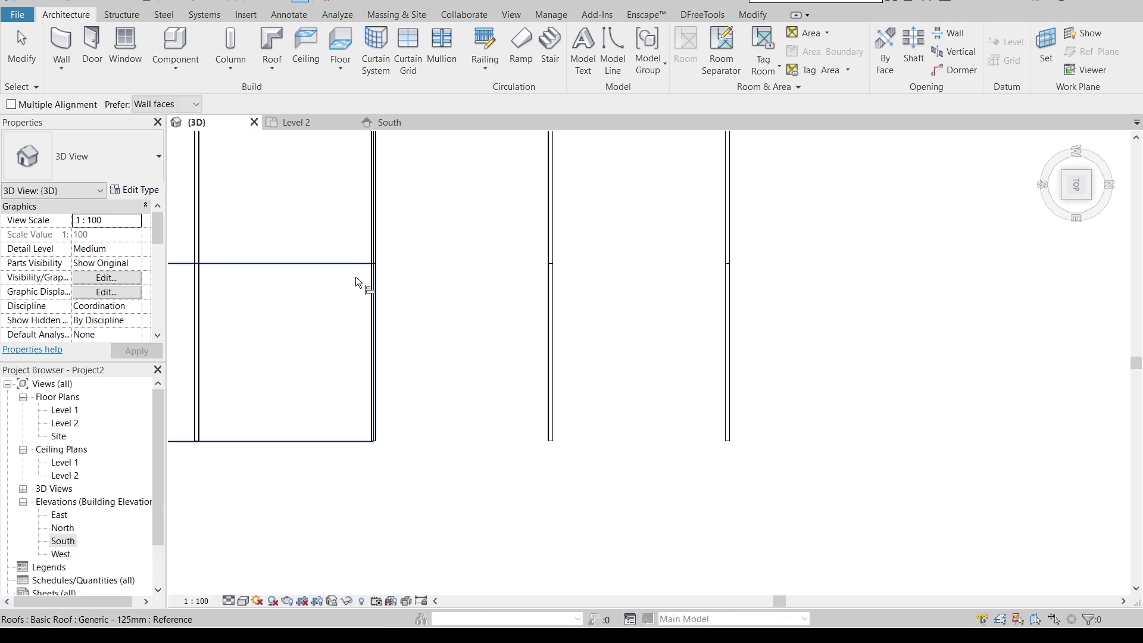
{"action": "left_click", "coordinate": [733, 345]}
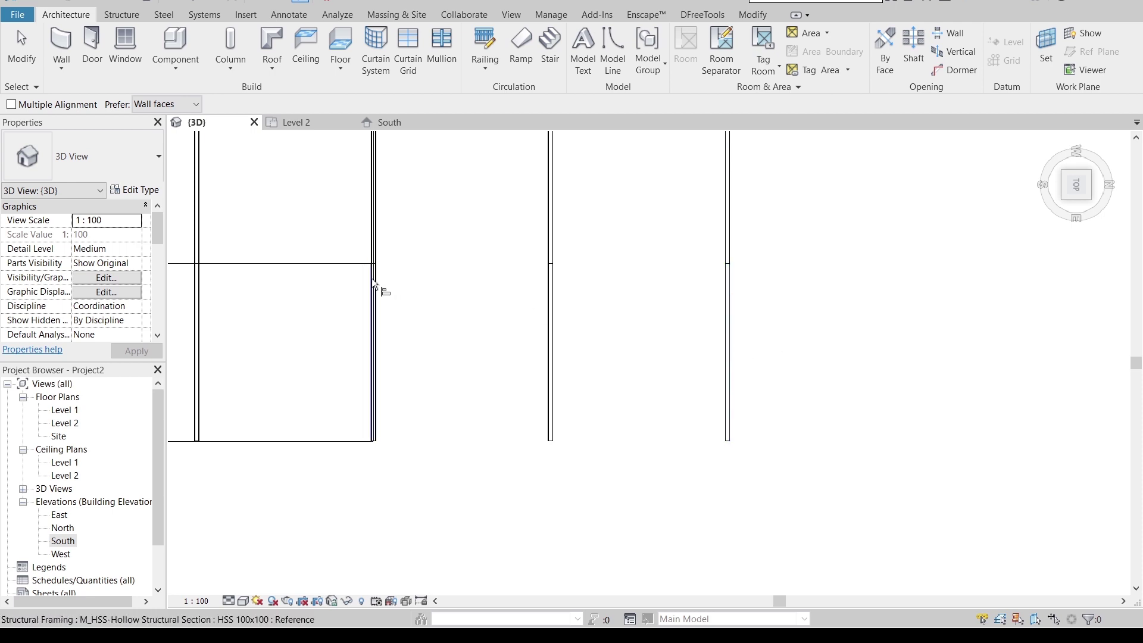
{"action": "scroll", "coordinate": [371, 260], "scroll_direction": "up", "scroll_amount": 5}
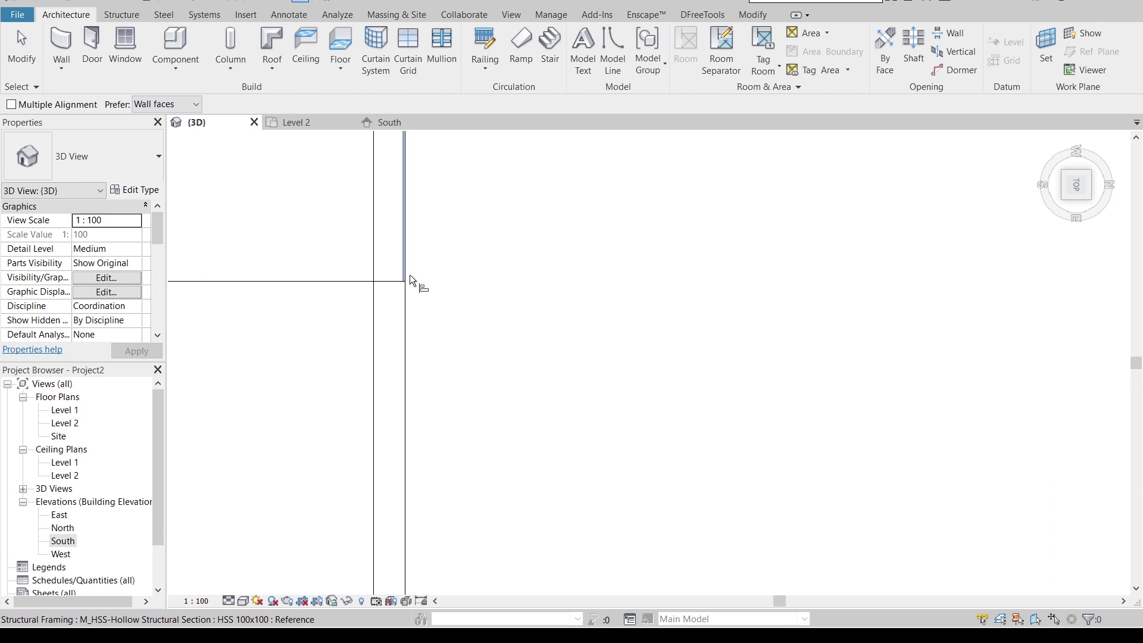
{"action": "scroll", "coordinate": [489, 280], "scroll_direction": "down", "scroll_amount": 5}
{"action": "key", "text": "Escape"}
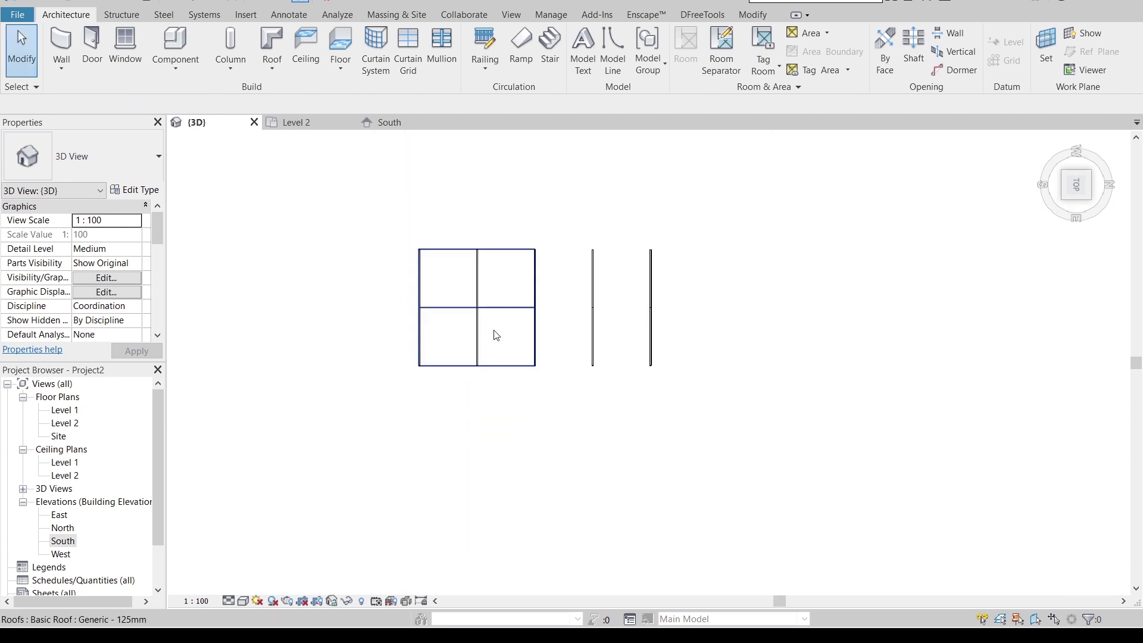
Step: Stretch the roof's end edge out to the last truss so that the roof covers all five trusses
{"action": "left_click", "coordinate": [546, 320]}
{"action": "scroll", "coordinate": [556, 304], "scroll_direction": "up", "scroll_amount": 4}
{"action": "left_click_drag", "start_coordinate": [524, 312], "coordinate": [725, 313]}
{"action": "left_click", "coordinate": [809, 316]}
{"action": "scroll", "coordinate": [810, 314], "scroll_direction": "down", "scroll_amount": 2}
{"action": "middle_click_drag", "start_coordinate": [628, 400], "coordinate": [640, 444], "text": "shift"}
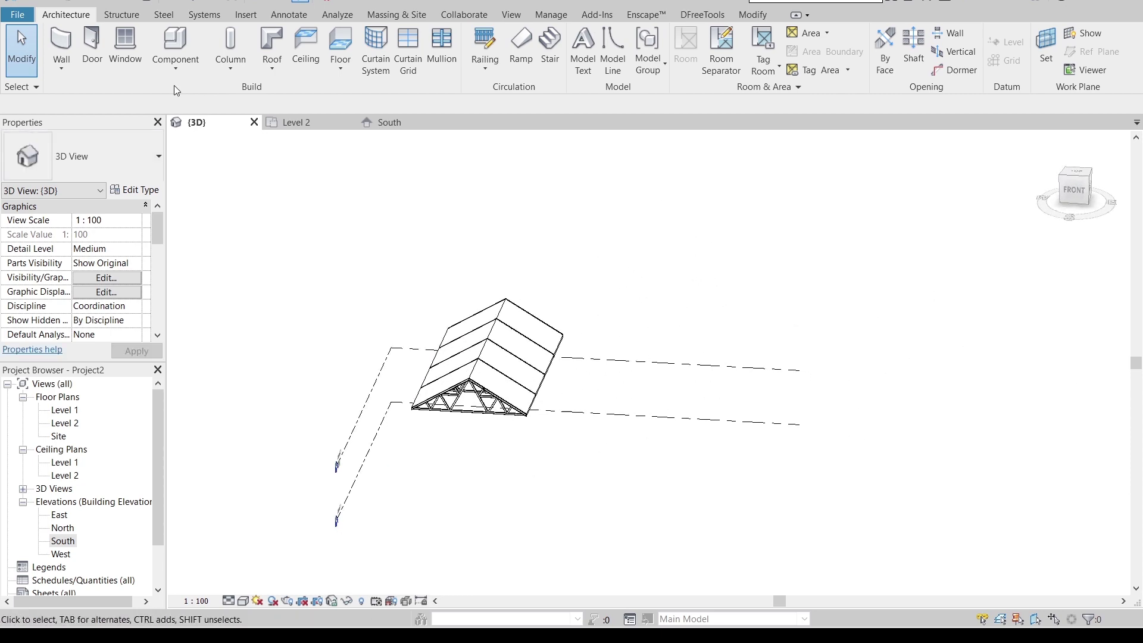
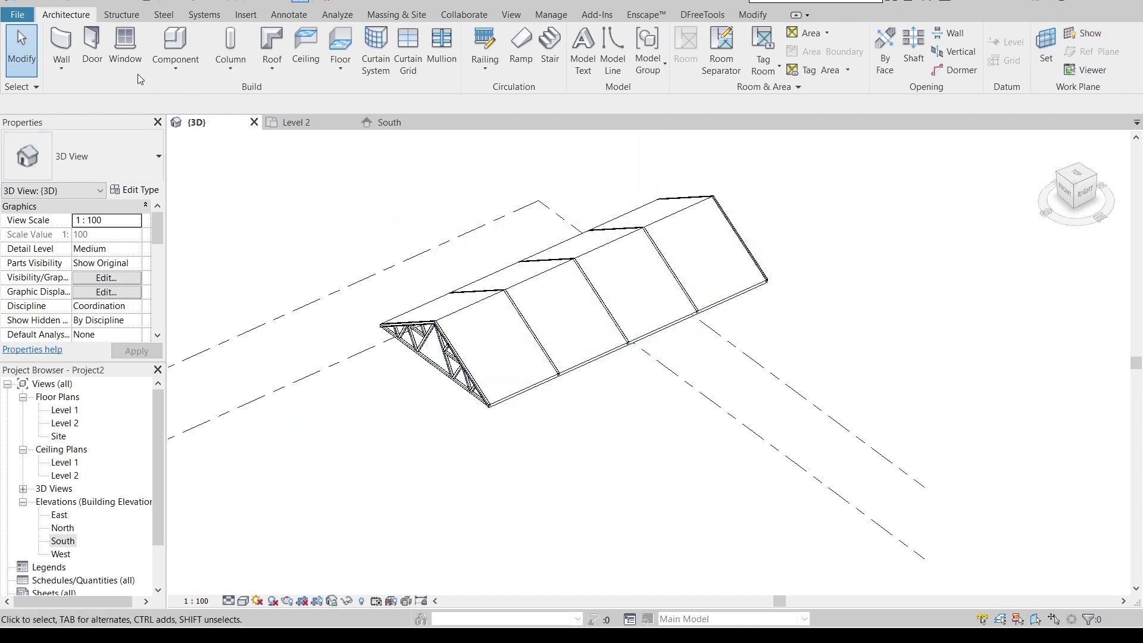
Step: Start a beam system on one roof slope and sketch a rectangular boundary from the far ridge end to the front truss's eave corner
{"action": "left_click", "coordinate": [122, 14]}
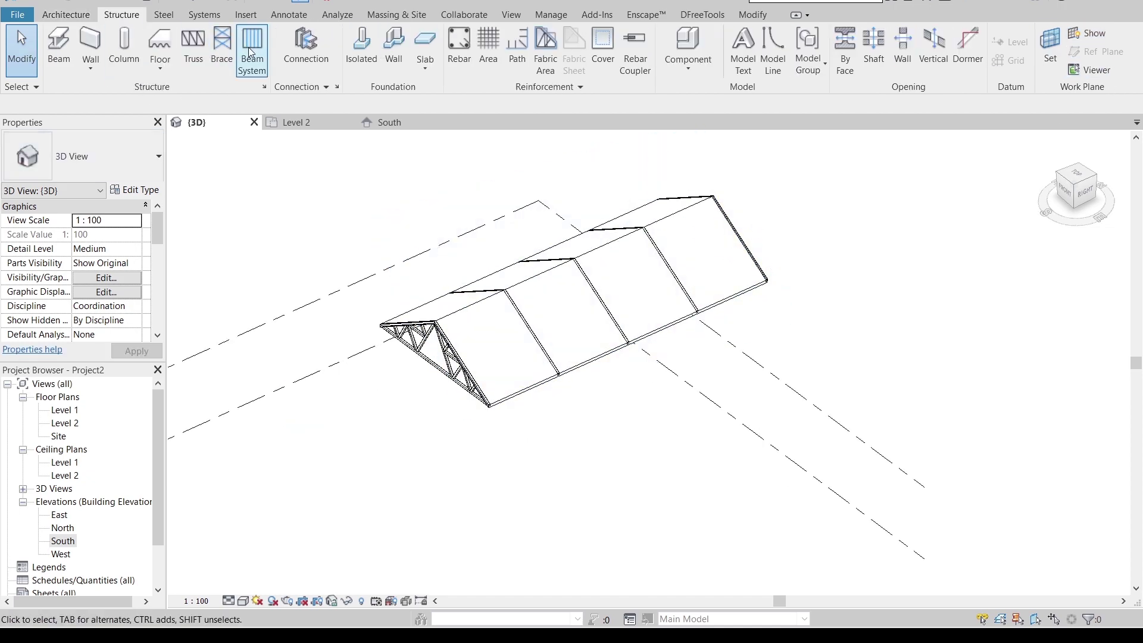
{"action": "left_click", "coordinate": [705, 174]}
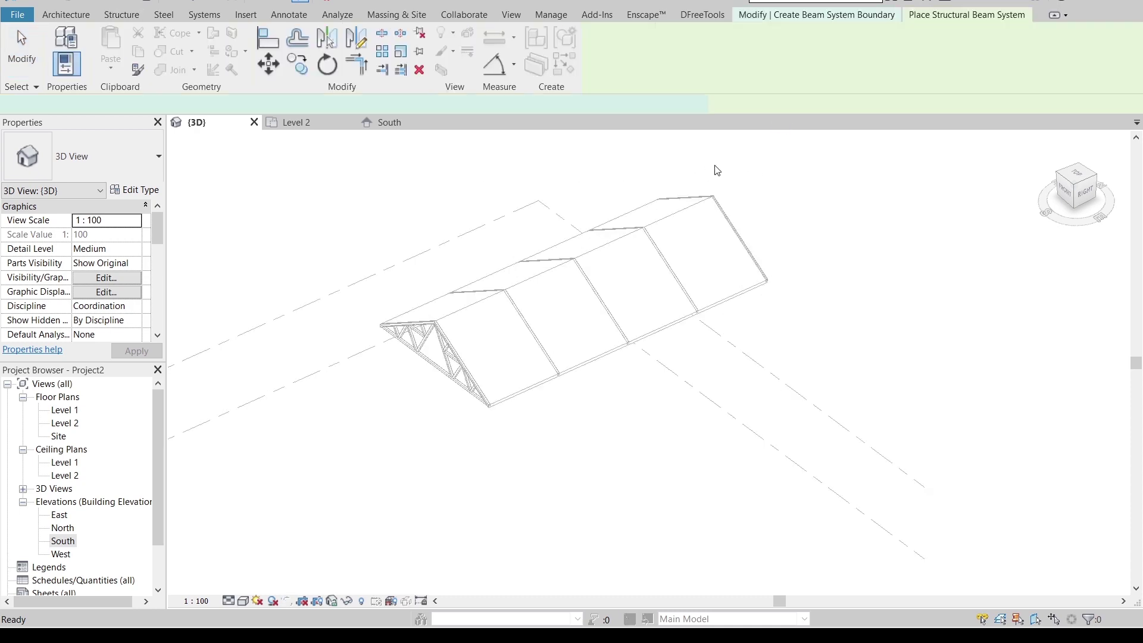
{"action": "left_click", "coordinate": [728, 36]}
{"action": "scroll", "coordinate": [715, 217], "scroll_direction": "up", "scroll_amount": 3}
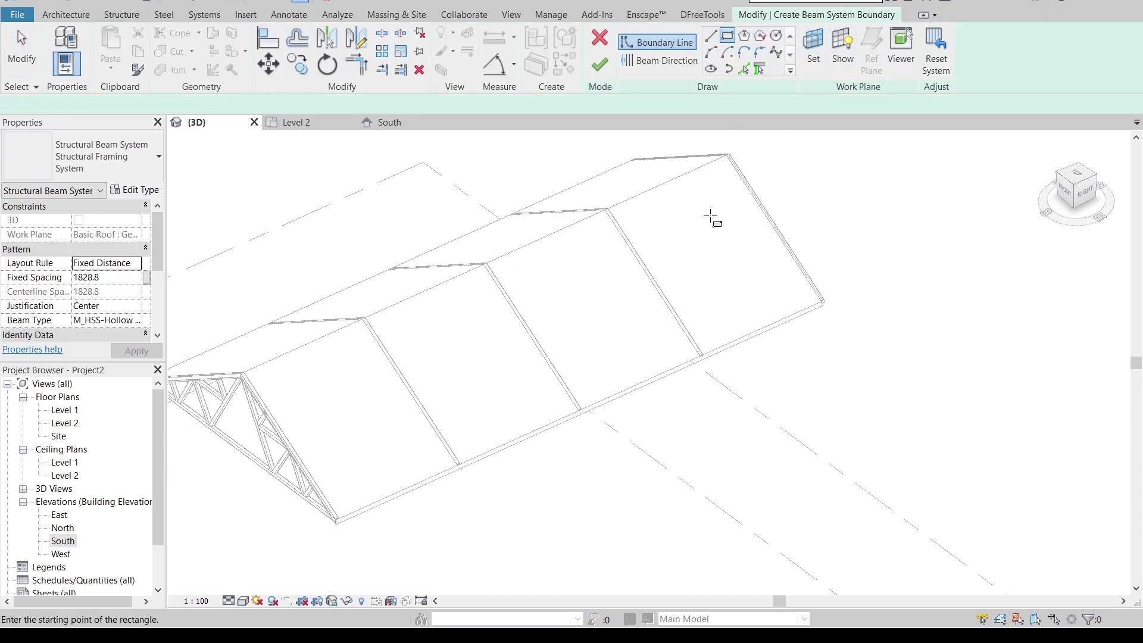
{"action": "left_click", "coordinate": [728, 161]}
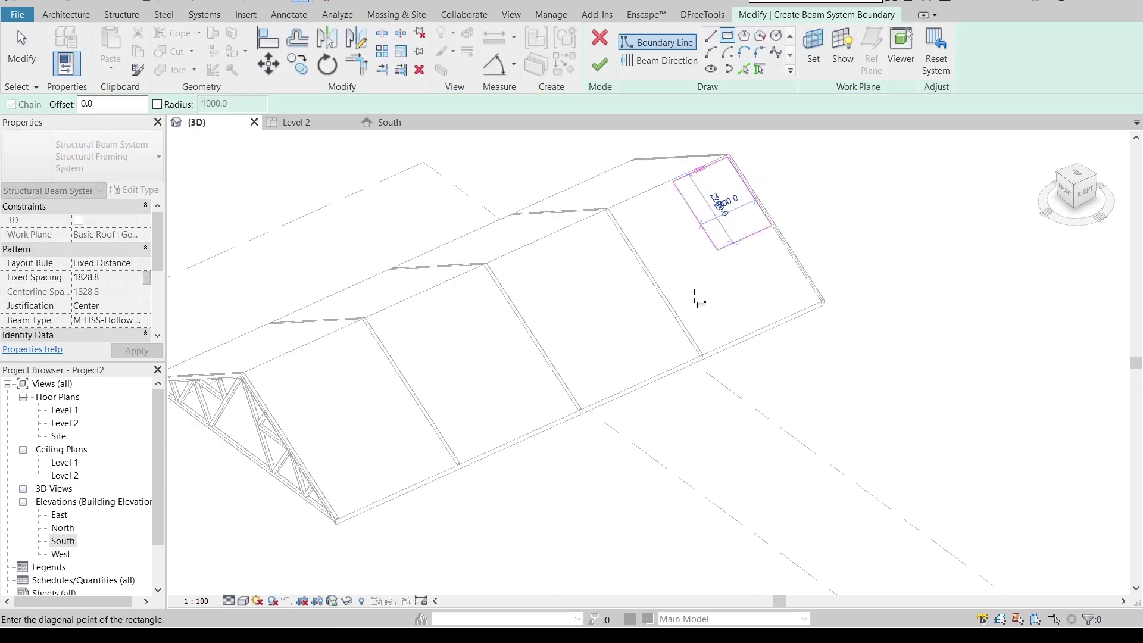
{"action": "scroll", "coordinate": [342, 500], "scroll_direction": "up", "scroll_amount": 4}
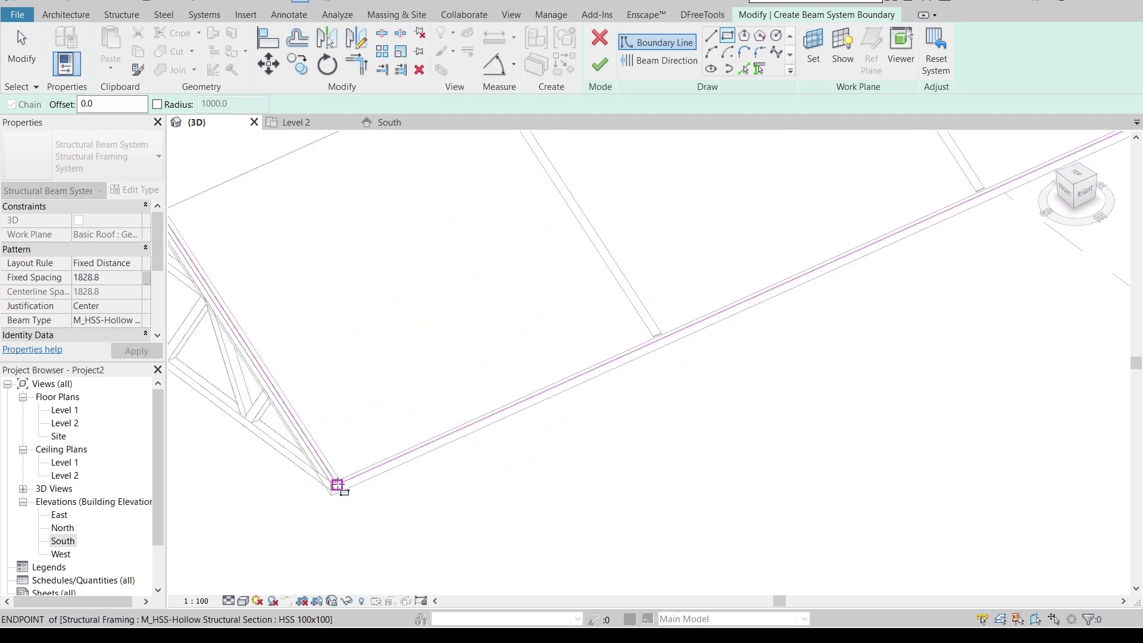
{"action": "left_click", "coordinate": [341, 477]}
{"action": "middle_click_drag", "start_coordinate": [553, 517], "coordinate": [820, 516]}
Step: Set the beam system's layout rule to Fixed Number with 10 lines and finish the beam system
{"action": "left_click", "coordinate": [135, 266]}
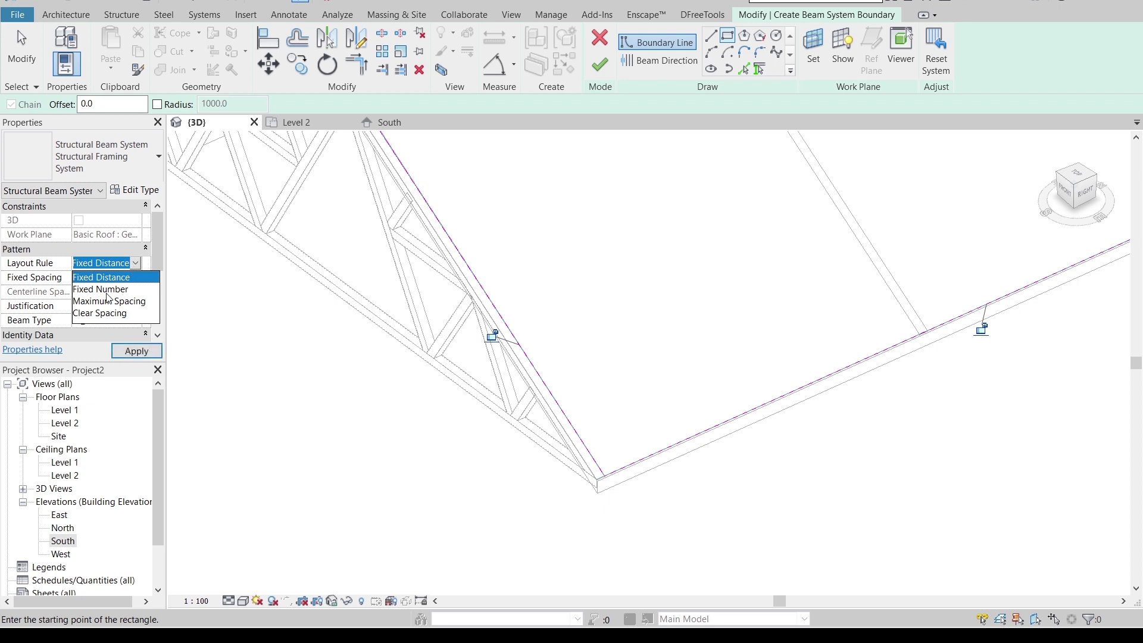
{"action": "left_click", "coordinate": [104, 289]}
{"action": "left_click", "coordinate": [115, 278]}
{"action": "type", "text": "1"}
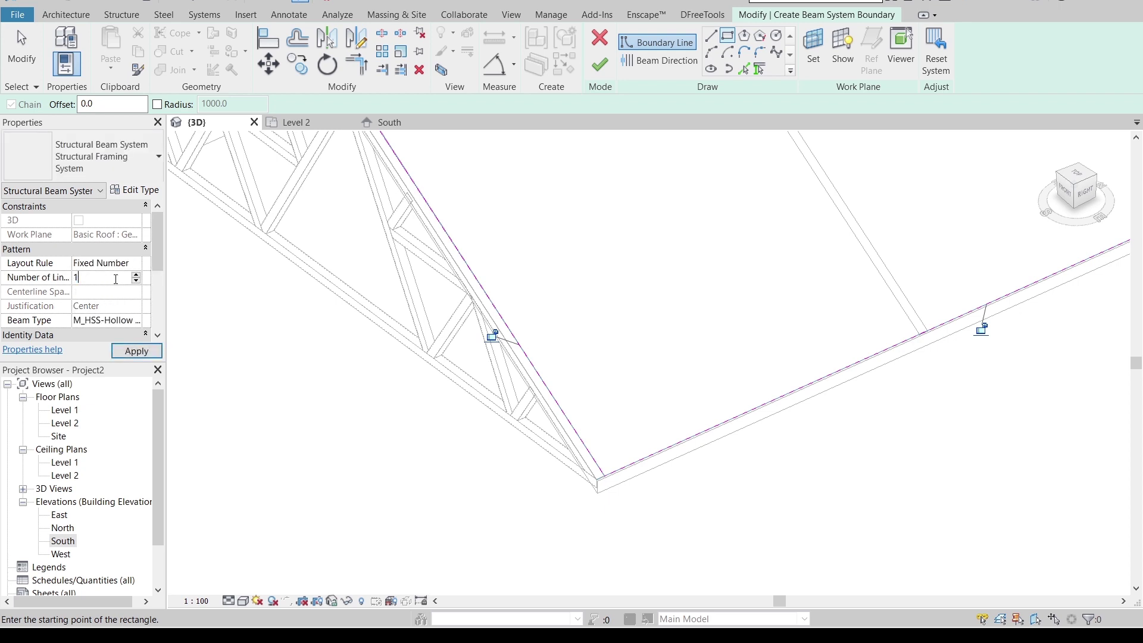
{"action": "type", "text": "0"}
{"action": "left_click", "coordinate": [136, 350]}
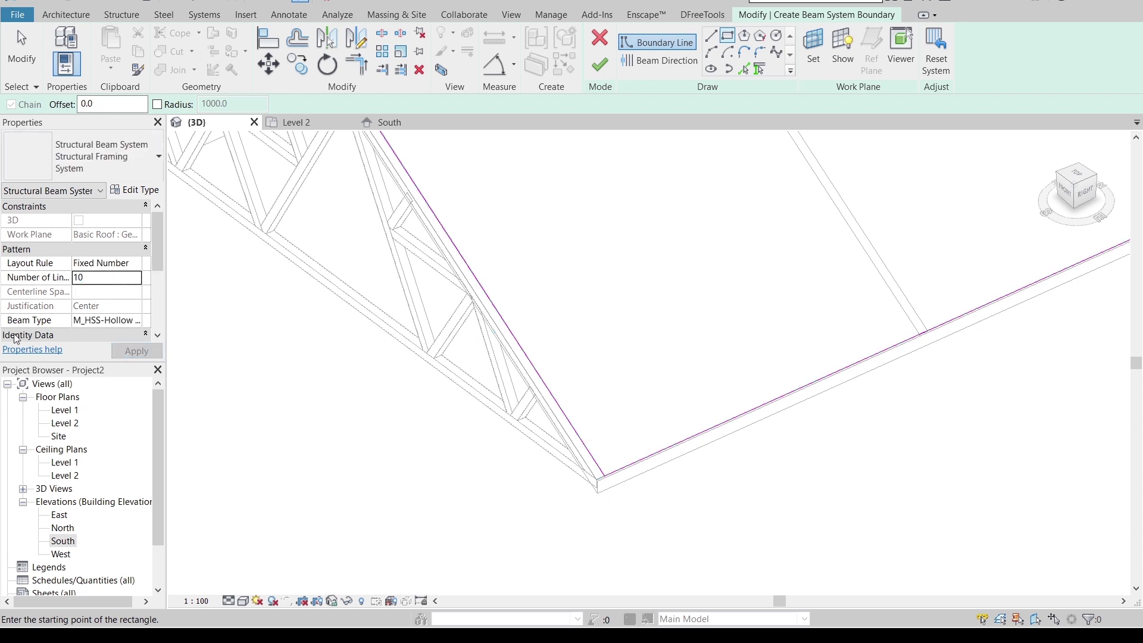
{"action": "scroll", "coordinate": [660, 300], "scroll_direction": "down", "scroll_amount": 4}
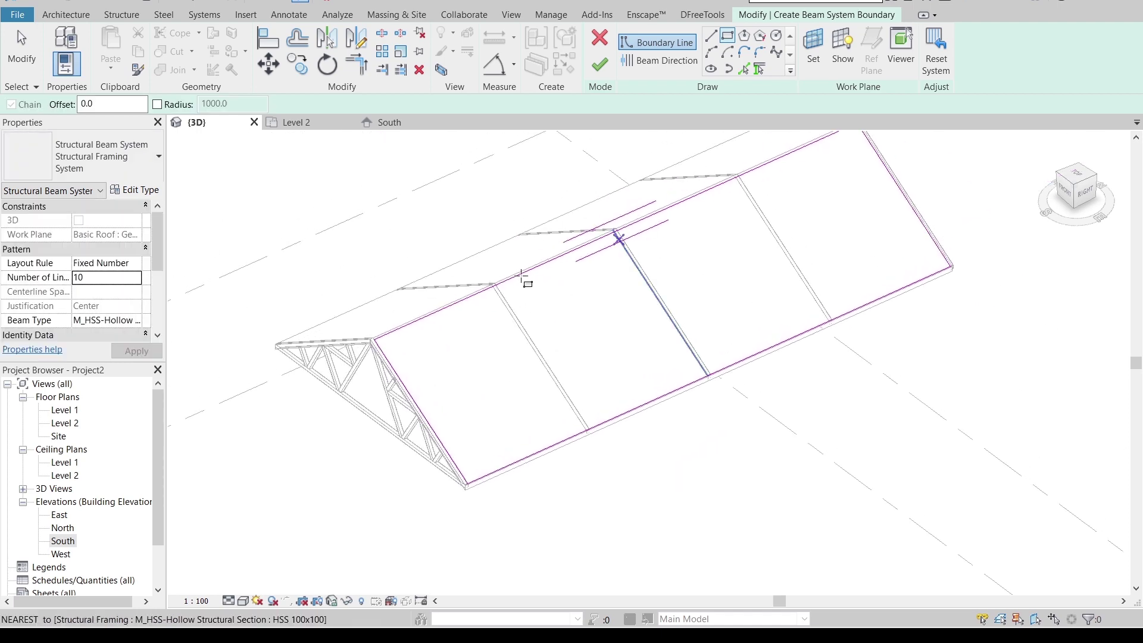
{"action": "left_click", "coordinate": [605, 70]}
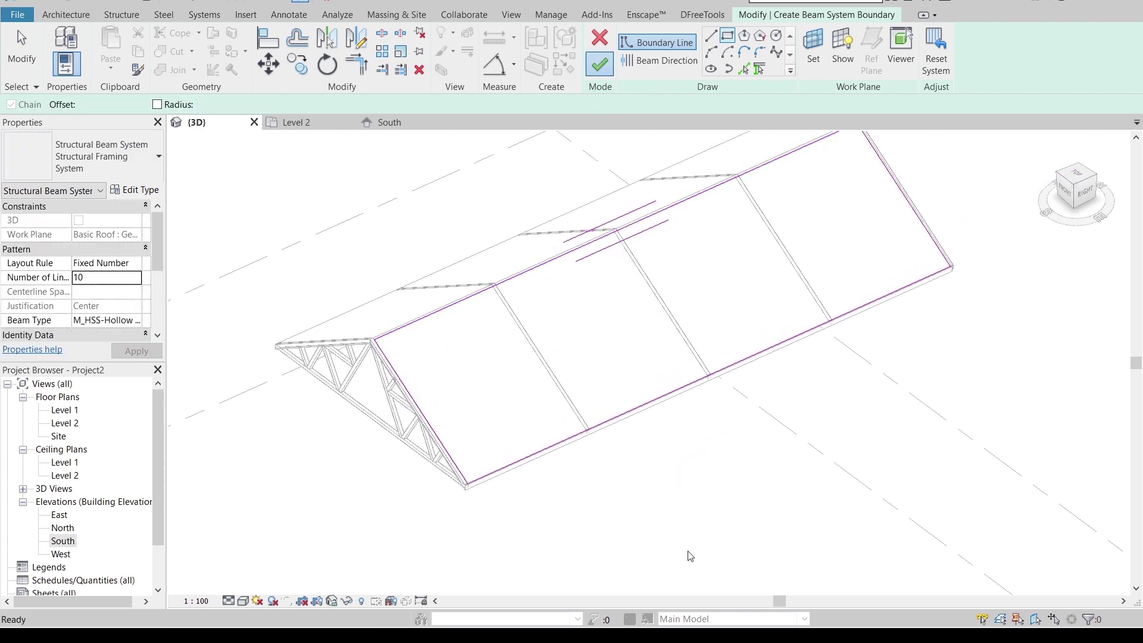
{"action": "scroll", "coordinate": [481, 431], "scroll_direction": "up", "scroll_amount": 3}
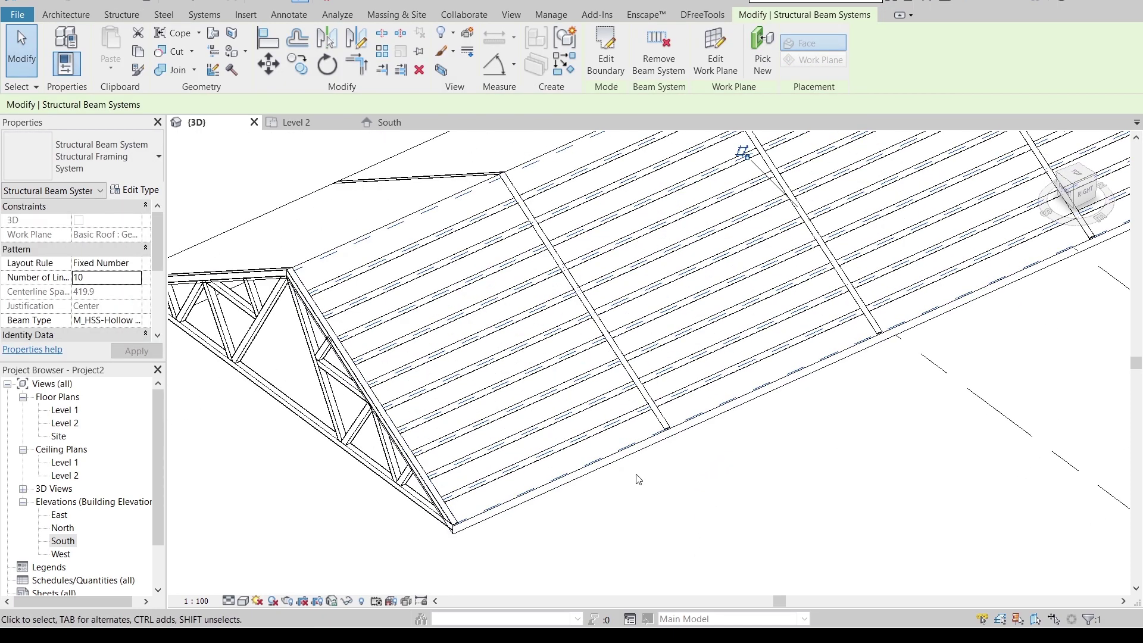
Step: View the model from the front, set the visual style to Wireframe and inspect the beams along the roof slope
{"action": "left_click", "coordinate": [1062, 196]}
{"action": "scroll", "coordinate": [584, 373], "scroll_direction": "up", "scroll_amount": 5}
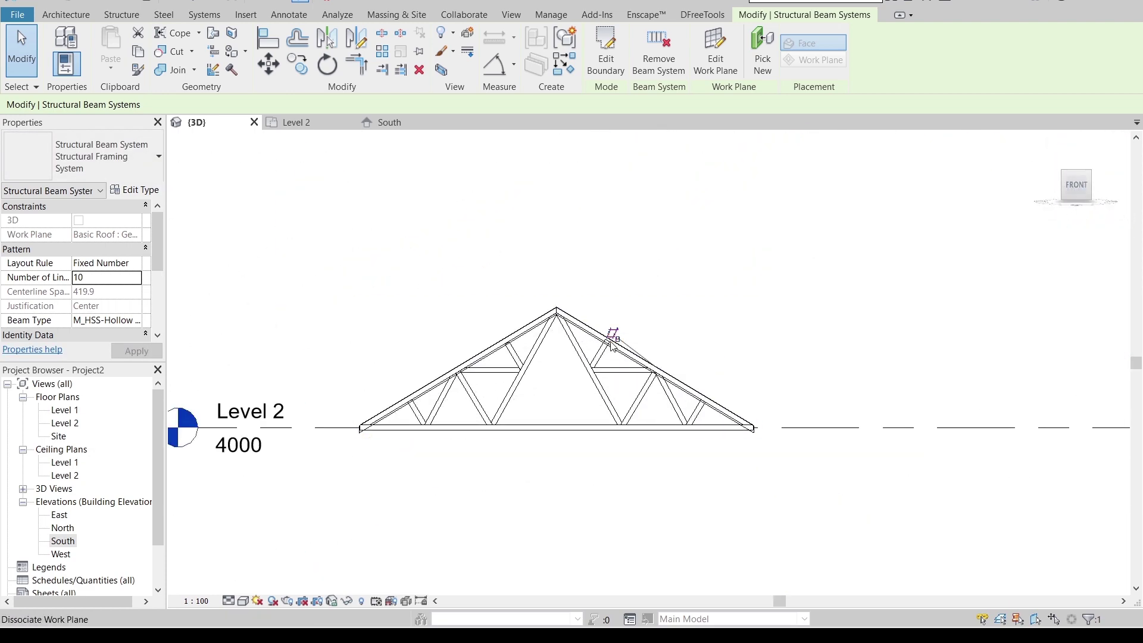
{"action": "left_click", "coordinate": [244, 603]}
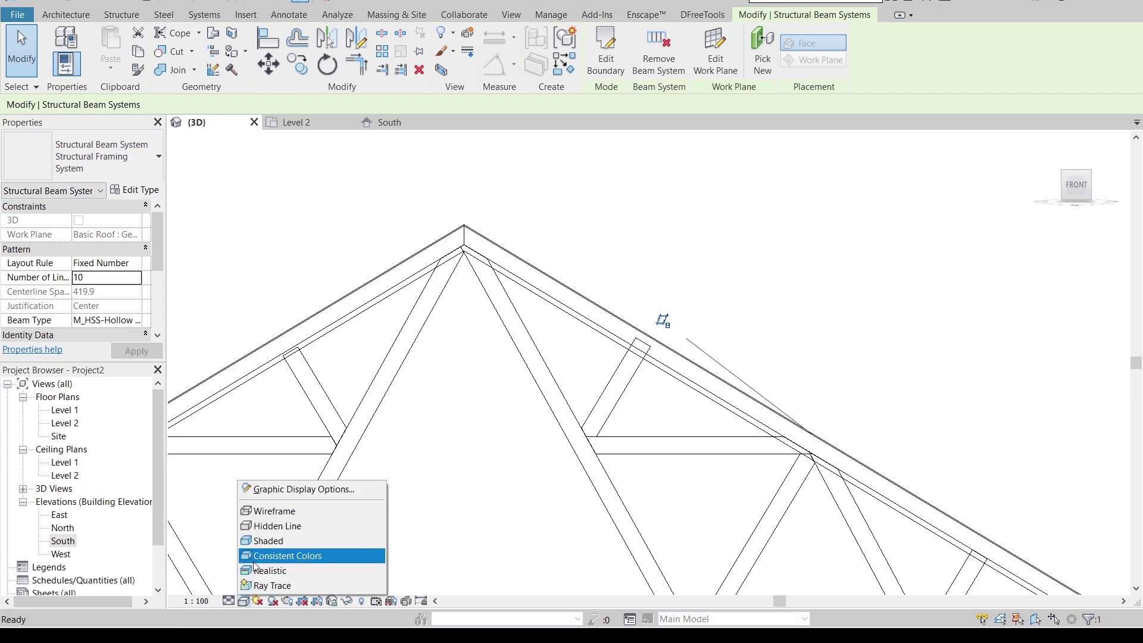
{"action": "left_click", "coordinate": [272, 516]}
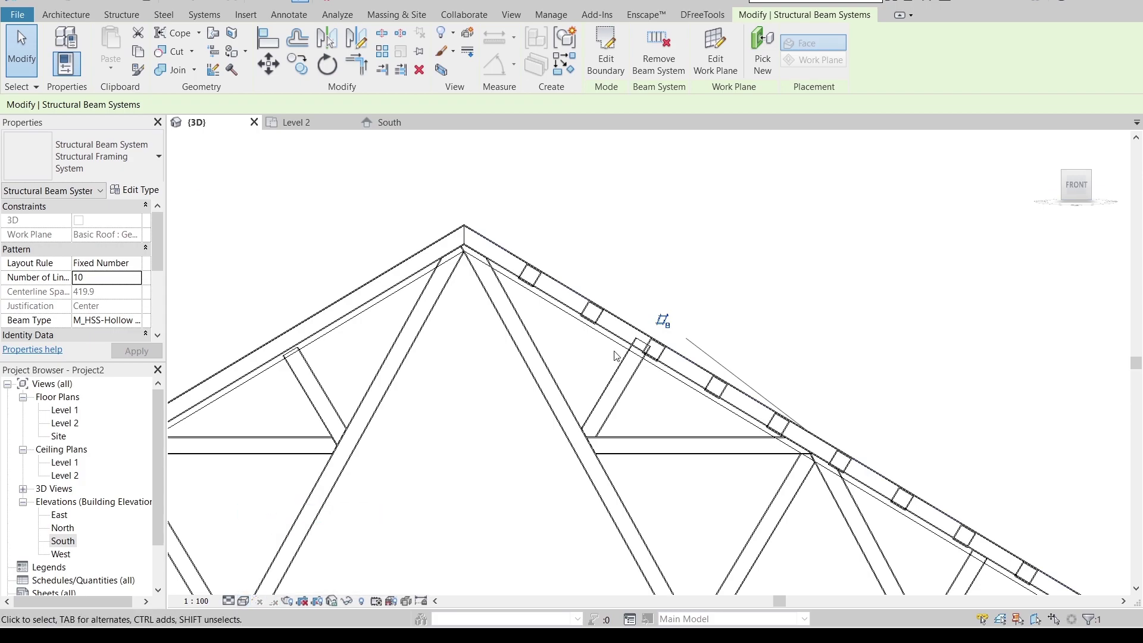
{"action": "scroll", "coordinate": [616, 356], "scroll_direction": "up", "scroll_amount": 2}
{"action": "middle_click_drag", "start_coordinate": [597, 292], "coordinate": [613, 301], "text": "shift"}
{"action": "scroll", "coordinate": [597, 289], "scroll_direction": "down", "scroll_amount": 4}
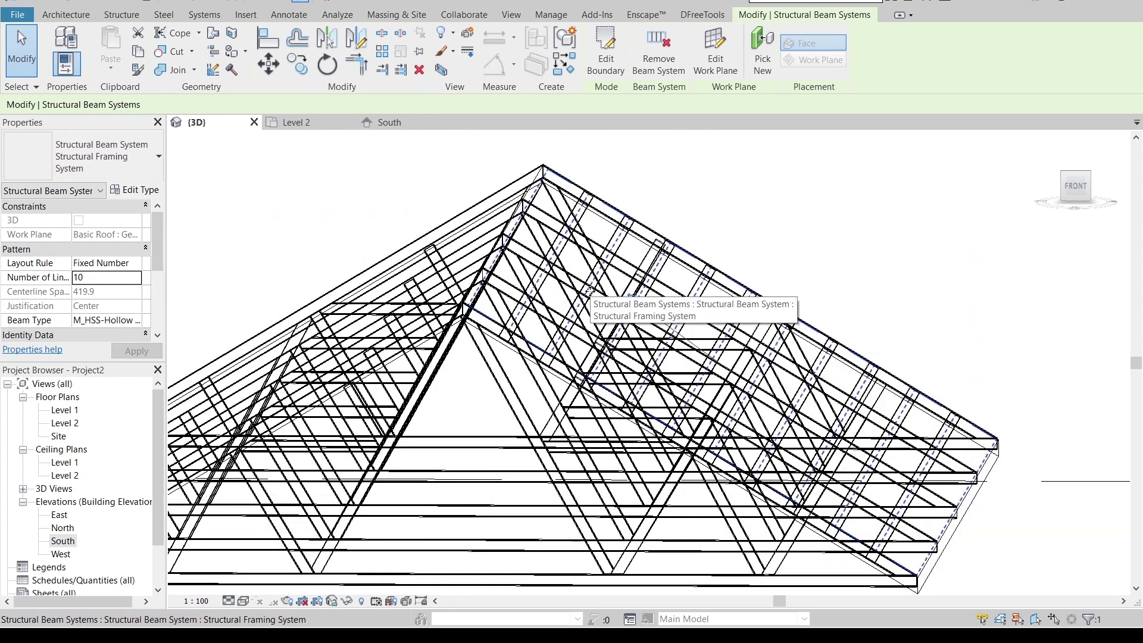
Step: Move the beam system 100 mm perpendicular to the slope so that its purlins sit on top of the truss chords
{"action": "left_click", "coordinate": [1075, 188]}
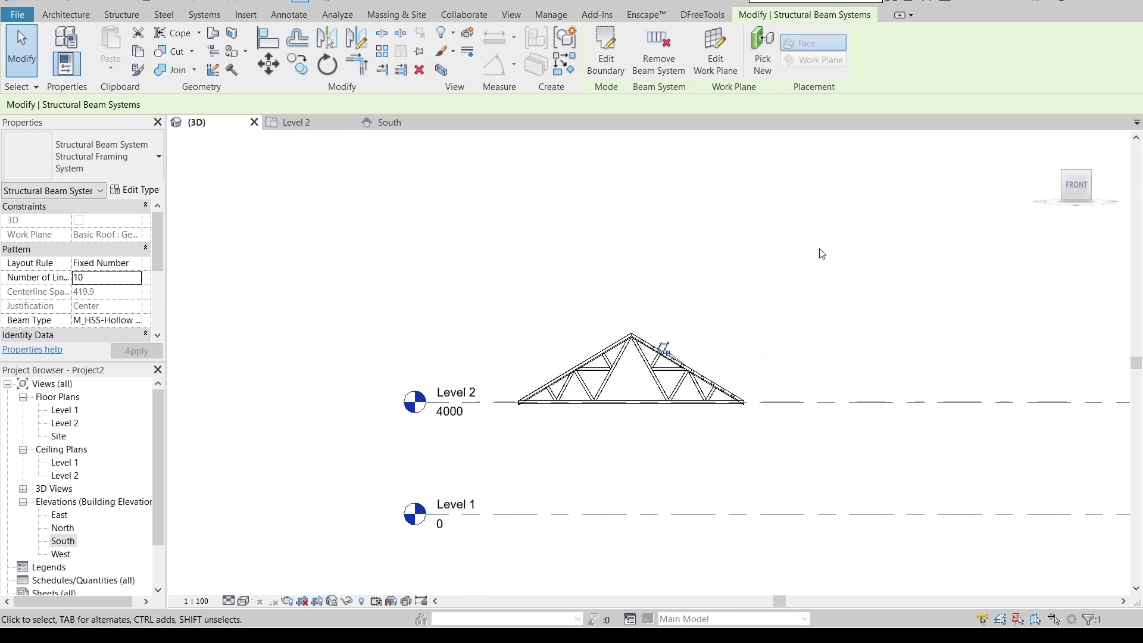
{"action": "key", "text": "m"}
{"action": "key", "text": "v"}
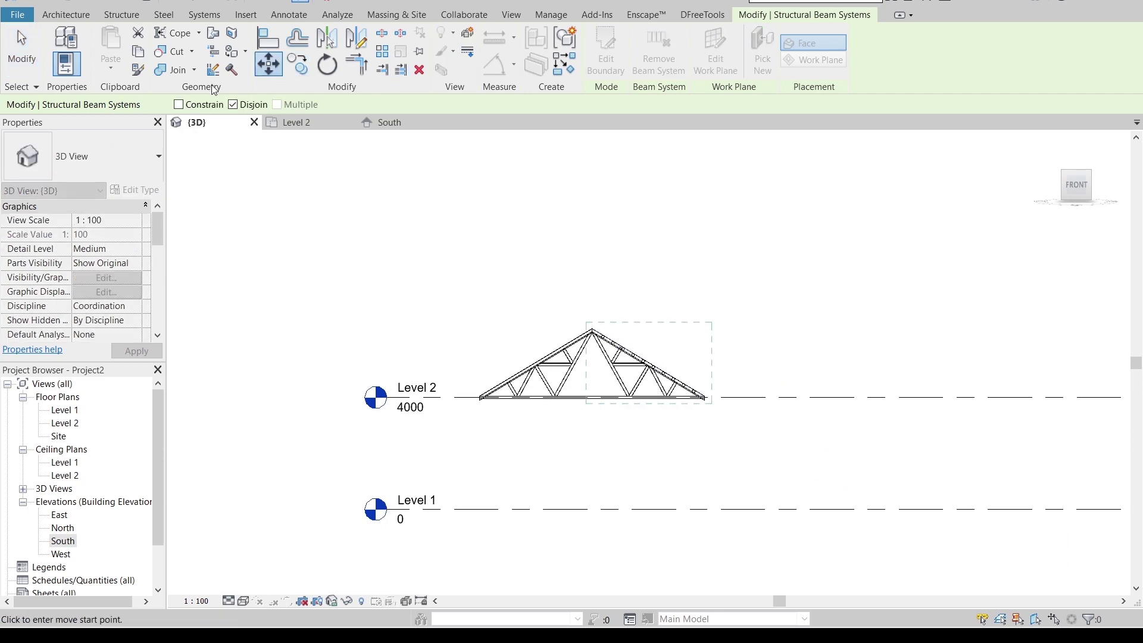
{"action": "scroll", "coordinate": [587, 340], "scroll_direction": "up", "scroll_amount": 8}
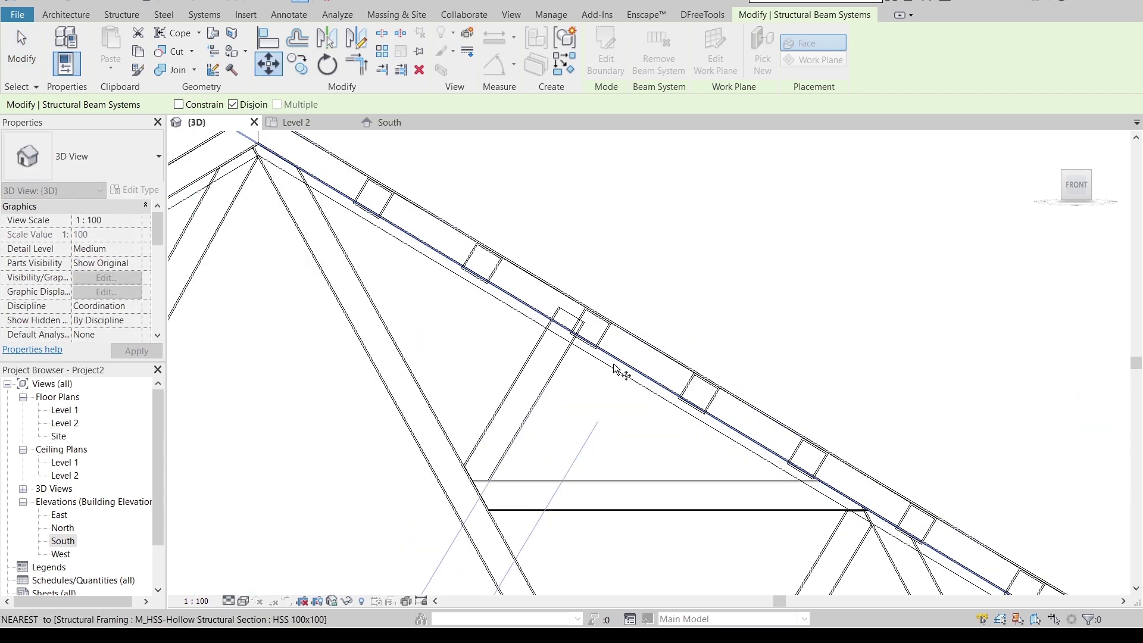
{"action": "left_click", "coordinate": [529, 306]}
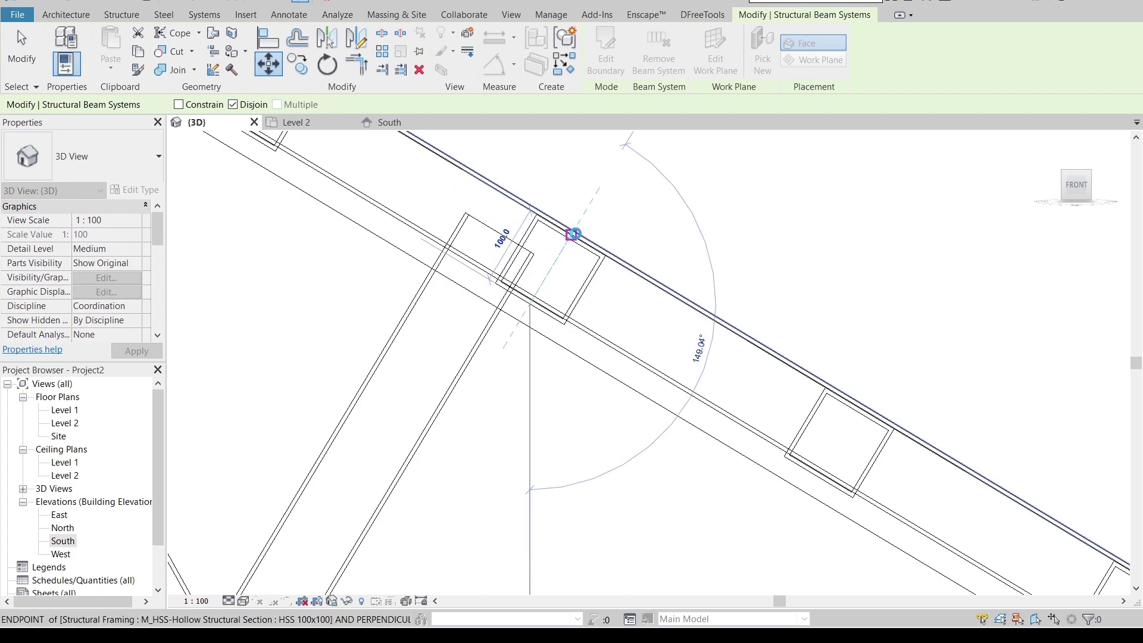
{"action": "left_click", "coordinate": [572, 234]}
{"action": "scroll", "coordinate": [687, 220], "scroll_direction": "down", "scroll_amount": 6}
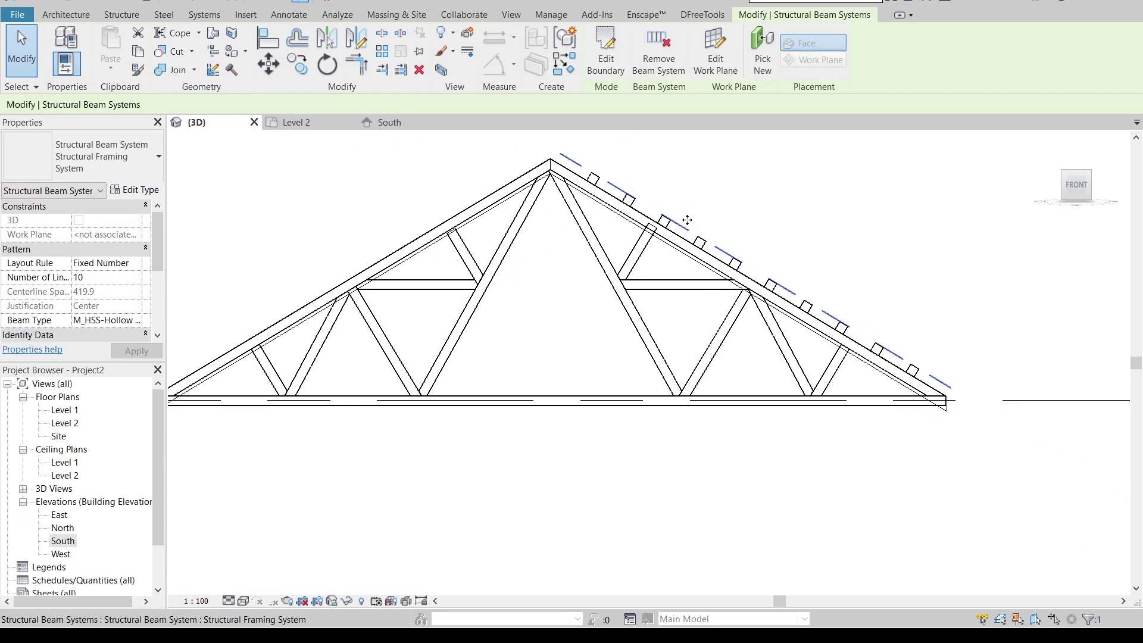
{"action": "scroll", "coordinate": [687, 220], "scroll_direction": "down", "scroll_amount": 2}
{"action": "middle_click_drag", "start_coordinate": [768, 184], "coordinate": [320, 144], "text": "shift"}
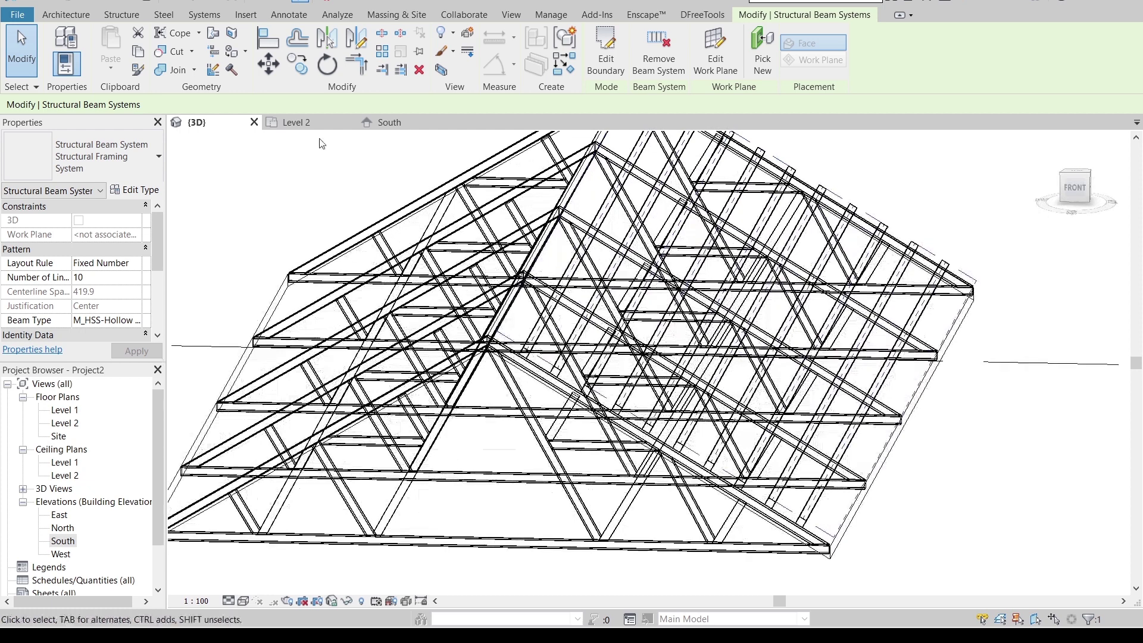
{"action": "left_click", "coordinate": [58, 13]}
{"action": "scroll", "coordinate": [952, 250], "scroll_direction": "down", "scroll_amount": 5}
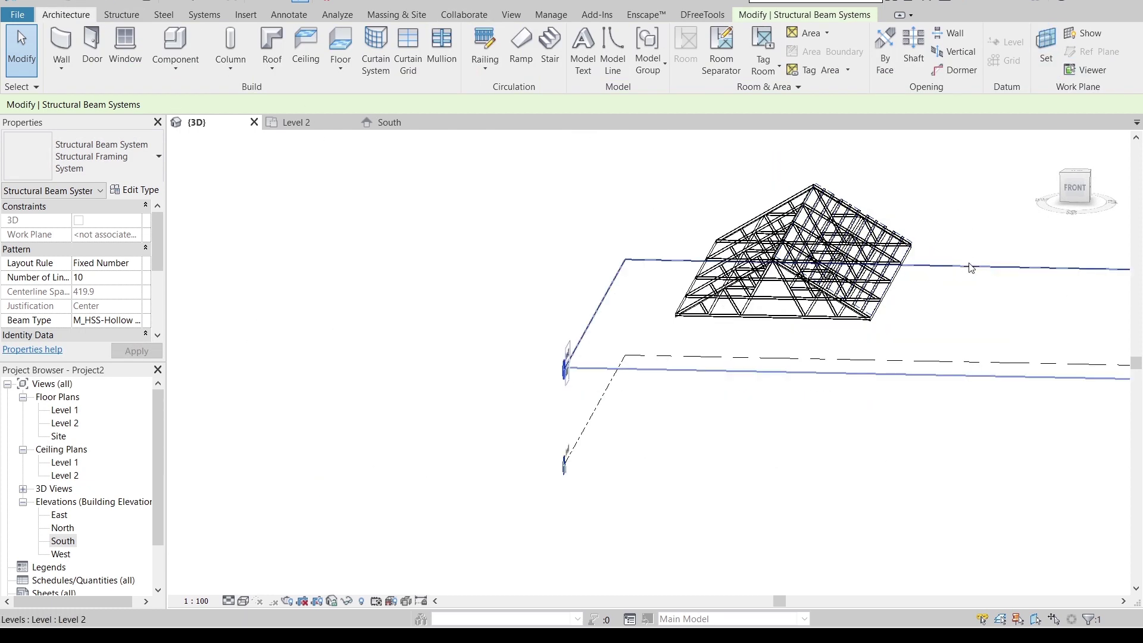
{"action": "left_click", "coordinate": [970, 268]}
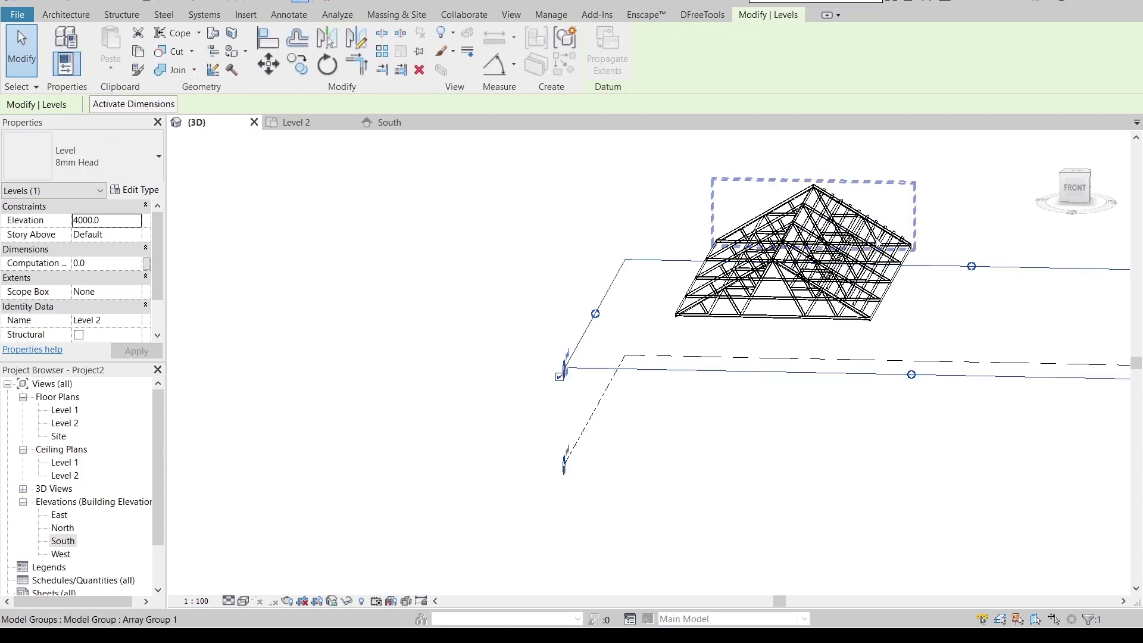
{"action": "middle_click_drag", "start_coordinate": [1012, 265], "coordinate": [892, 238], "text": "shift"}
{"action": "key", "text": "Escape"}
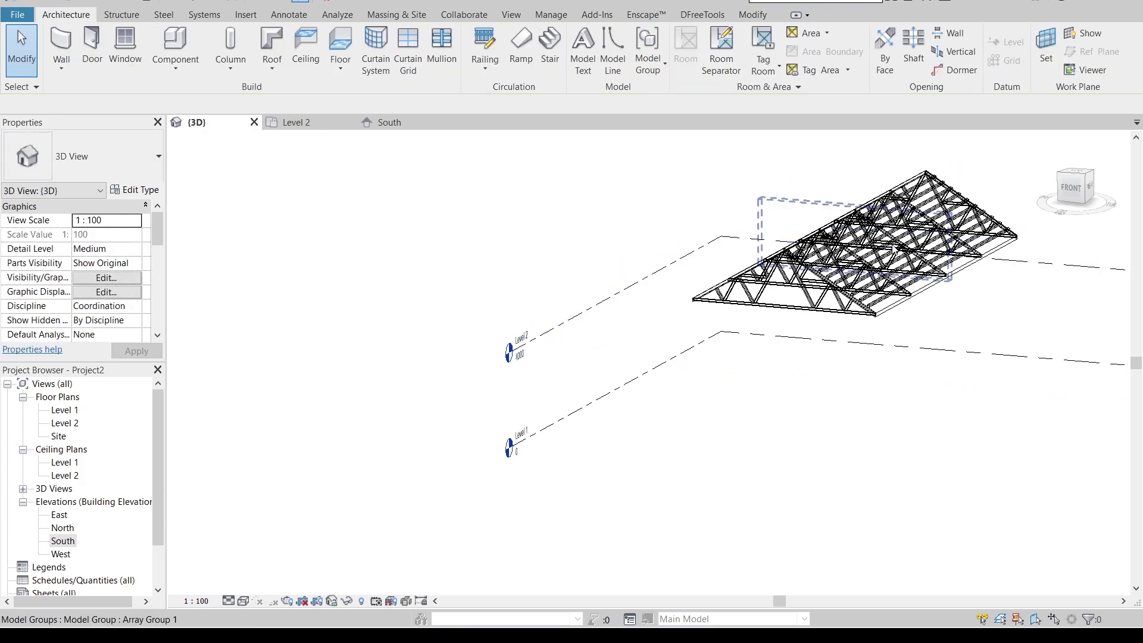
Step: Start mirroring the purlin beam system with a picked axis and set the visual style to Hidden Line
{"action": "scroll", "coordinate": [877, 245], "scroll_direction": "up", "scroll_amount": 5}
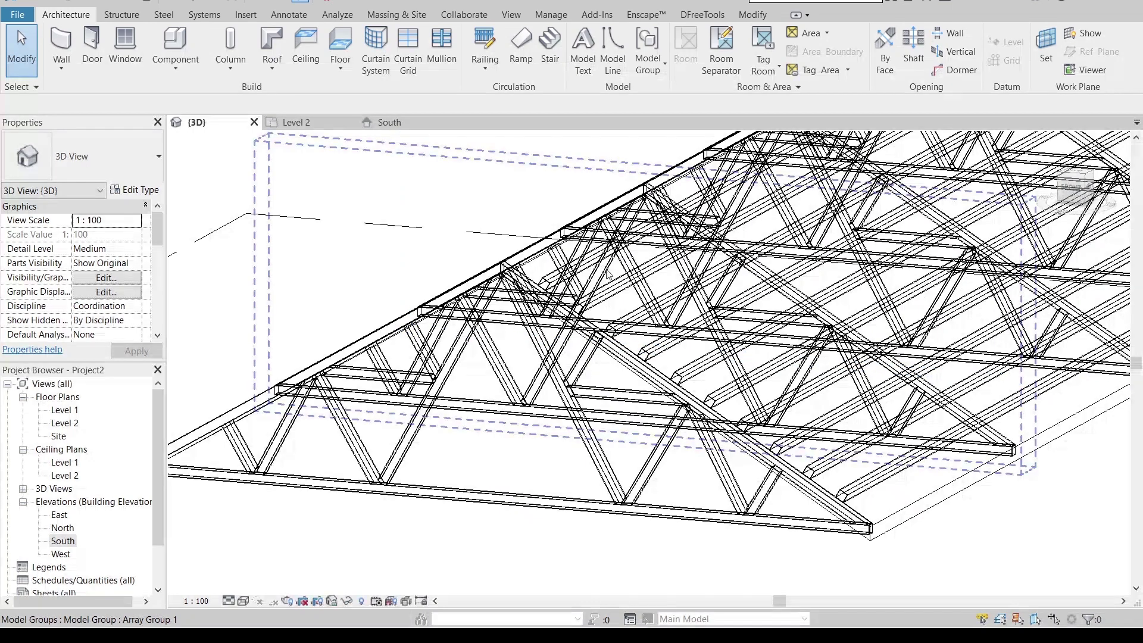
{"action": "left_click", "coordinate": [766, 374]}
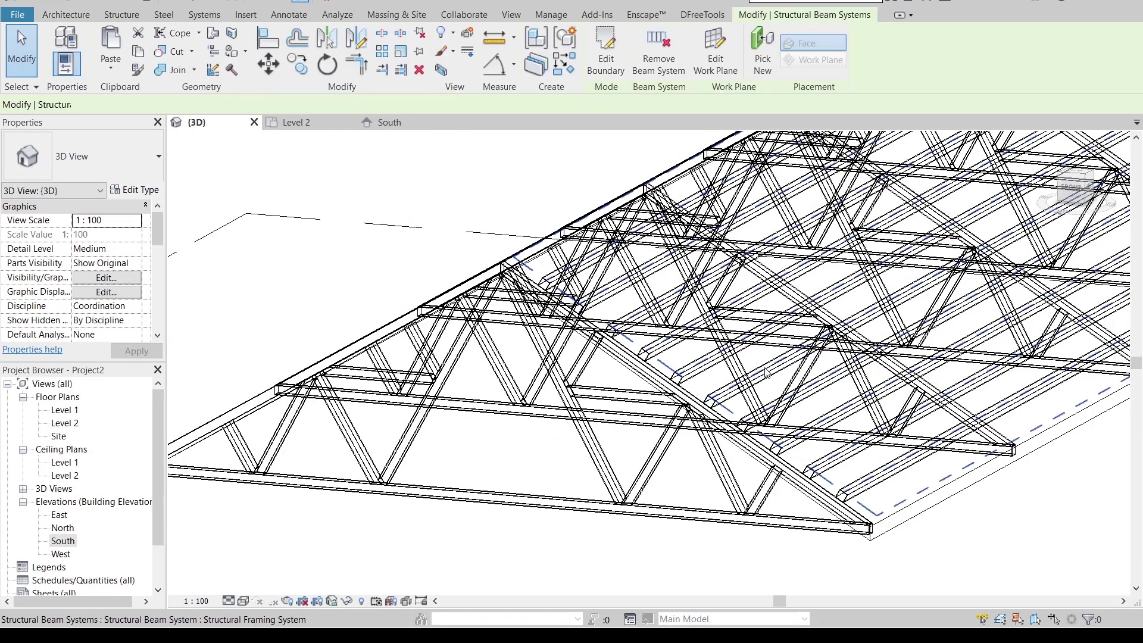
{"action": "left_click", "coordinate": [329, 41]}
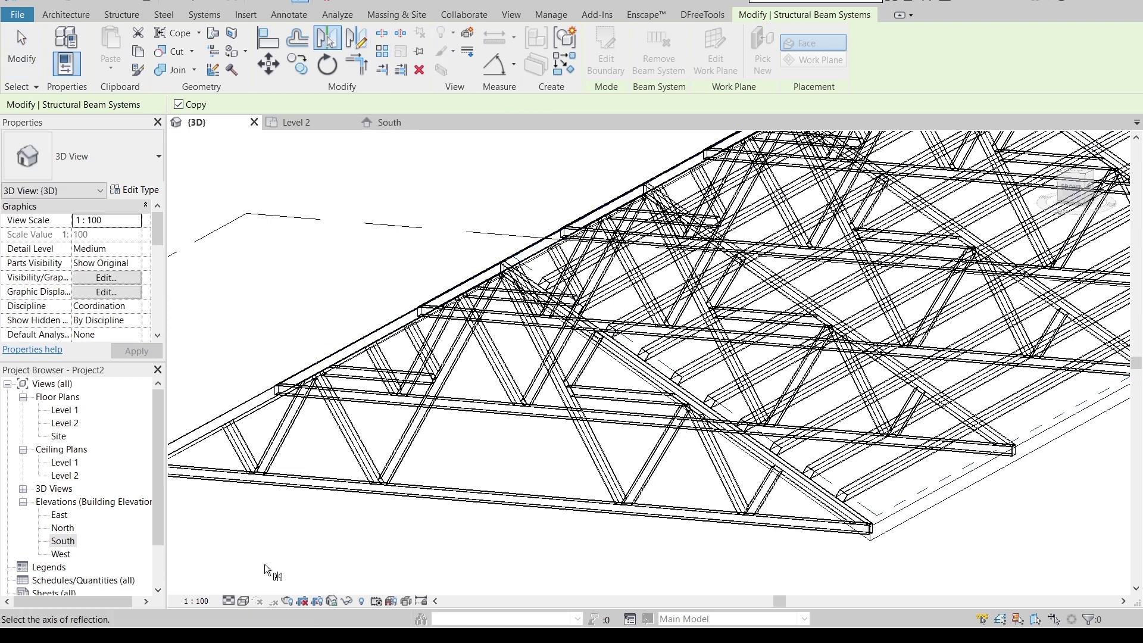
{"action": "left_click", "coordinate": [245, 601]}
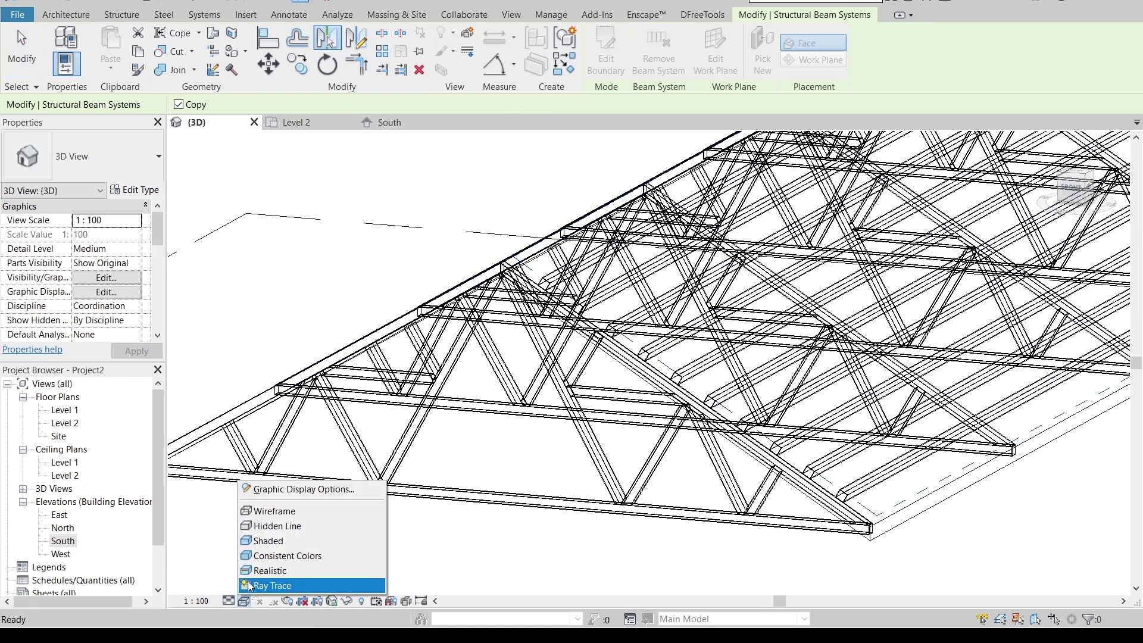
{"action": "left_click", "coordinate": [277, 531]}
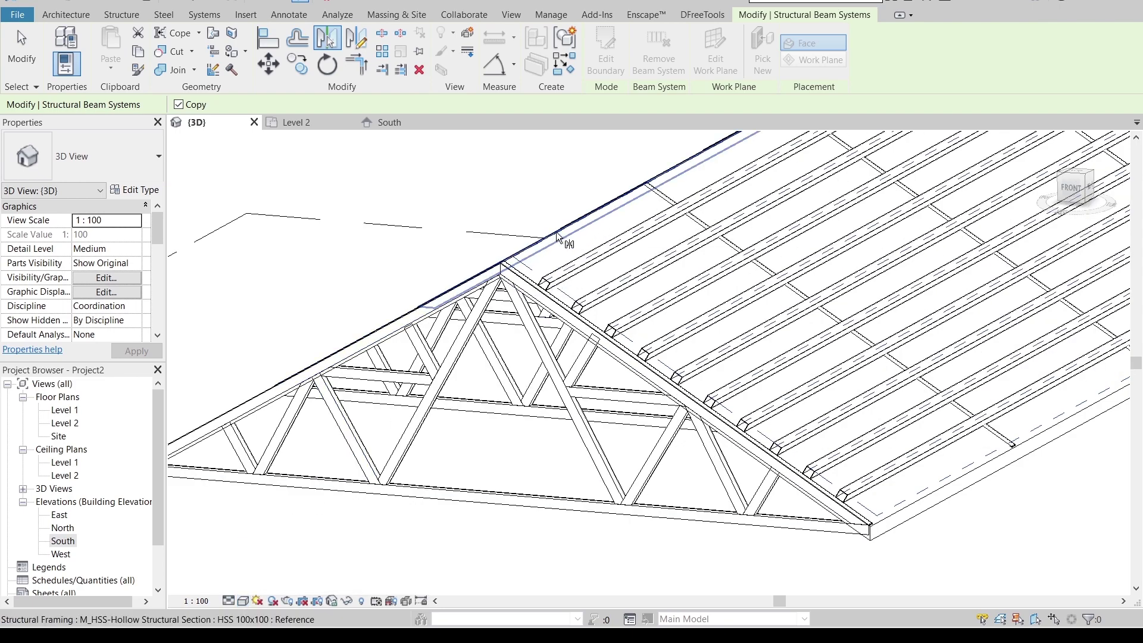
Step: Try mirroring the beam system about the picked line near the ridge, and delete the mirrored copy
{"action": "middle_click_drag", "start_coordinate": [590, 249], "coordinate": [500, 219], "text": "shift"}
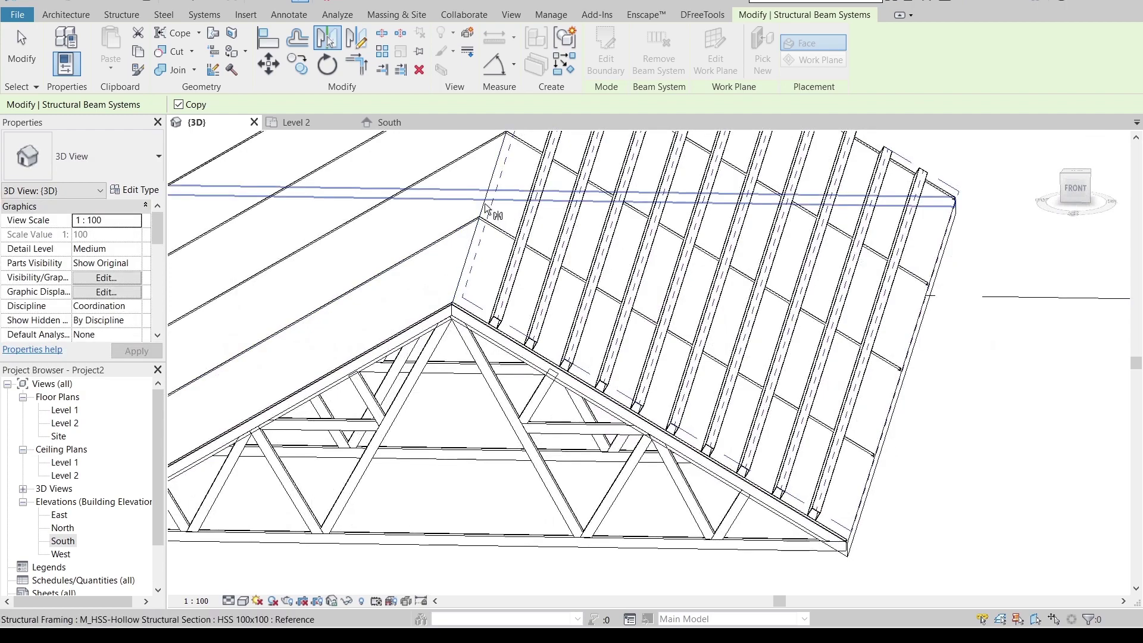
{"action": "left_click", "coordinate": [486, 205]}
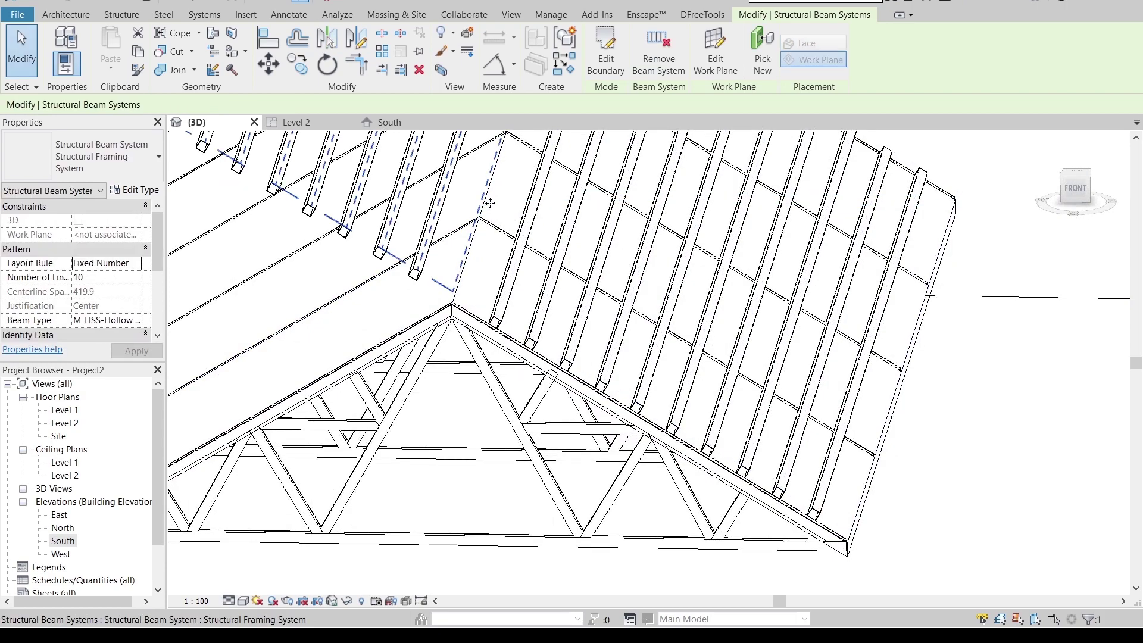
{"action": "scroll", "coordinate": [565, 291], "scroll_direction": "down", "scroll_amount": 3}
{"action": "middle_click_drag", "start_coordinate": [565, 290], "coordinate": [600, 373]}
{"action": "middle_click_drag", "start_coordinate": [866, 391], "coordinate": [850, 429], "text": "shift"}
{"action": "scroll", "coordinate": [850, 380], "scroll_direction": "down", "scroll_amount": 2}
{"action": "middle_click_drag", "start_coordinate": [966, 311], "coordinate": [933, 281], "text": "shift"}
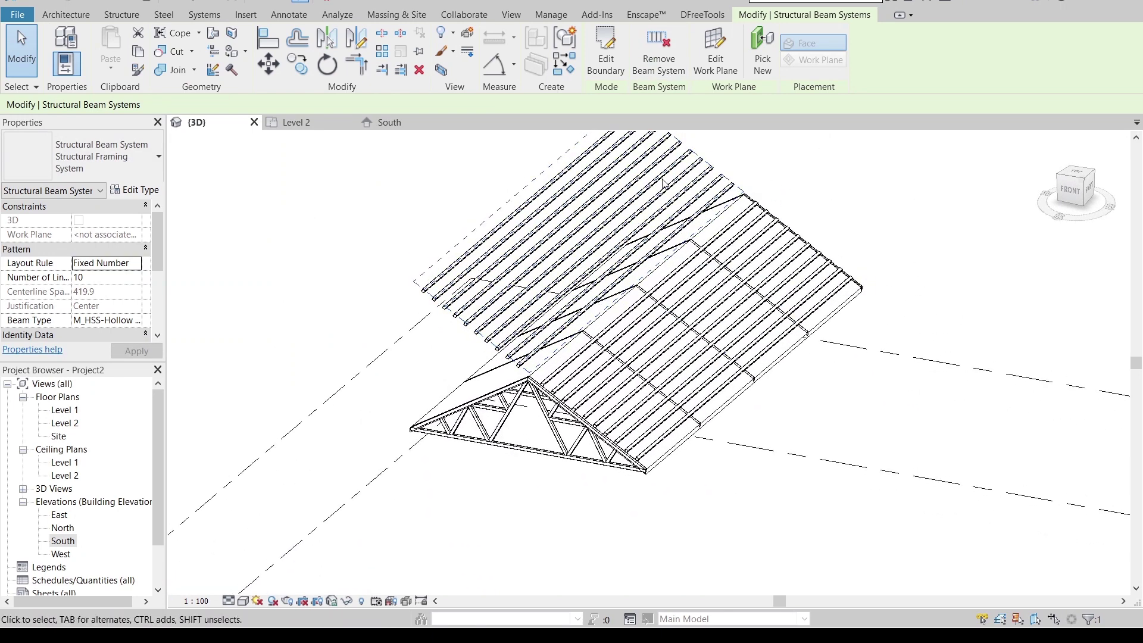
{"action": "key", "text": "Delete"}
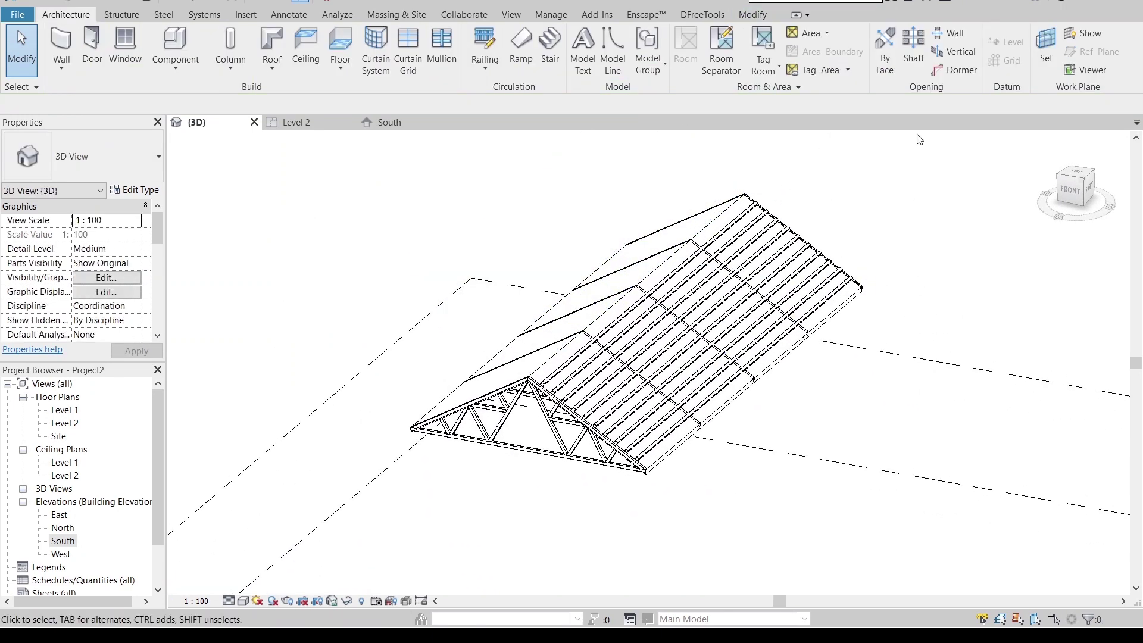
Step: Check which work plane is current and toggle its display
{"action": "left_click", "coordinate": [1048, 35]}
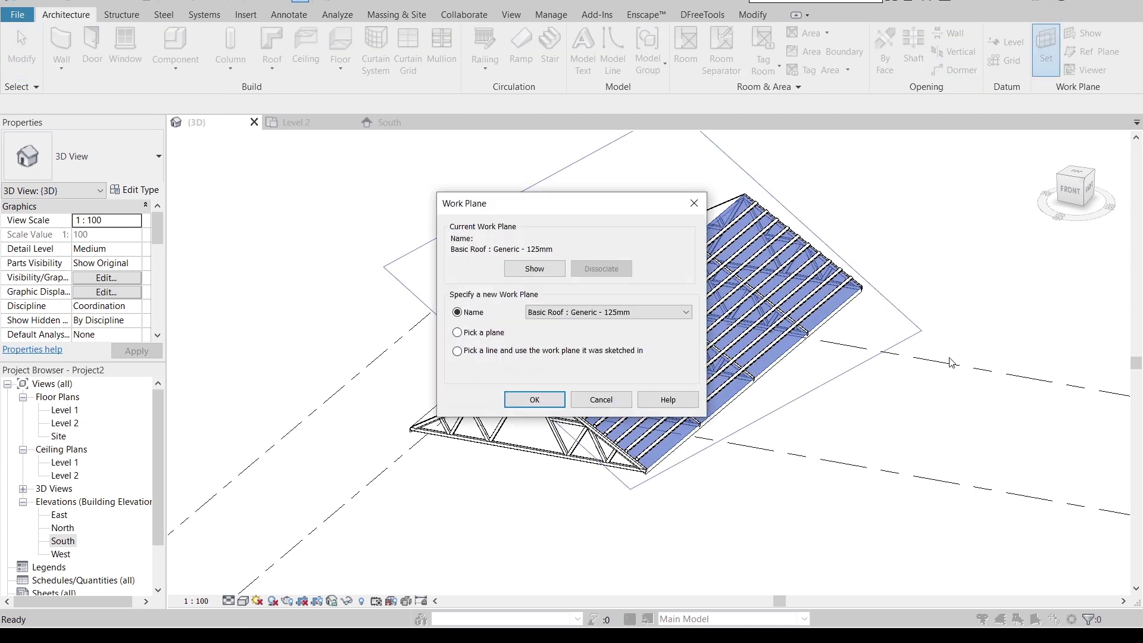
{"action": "left_click", "coordinate": [518, 407]}
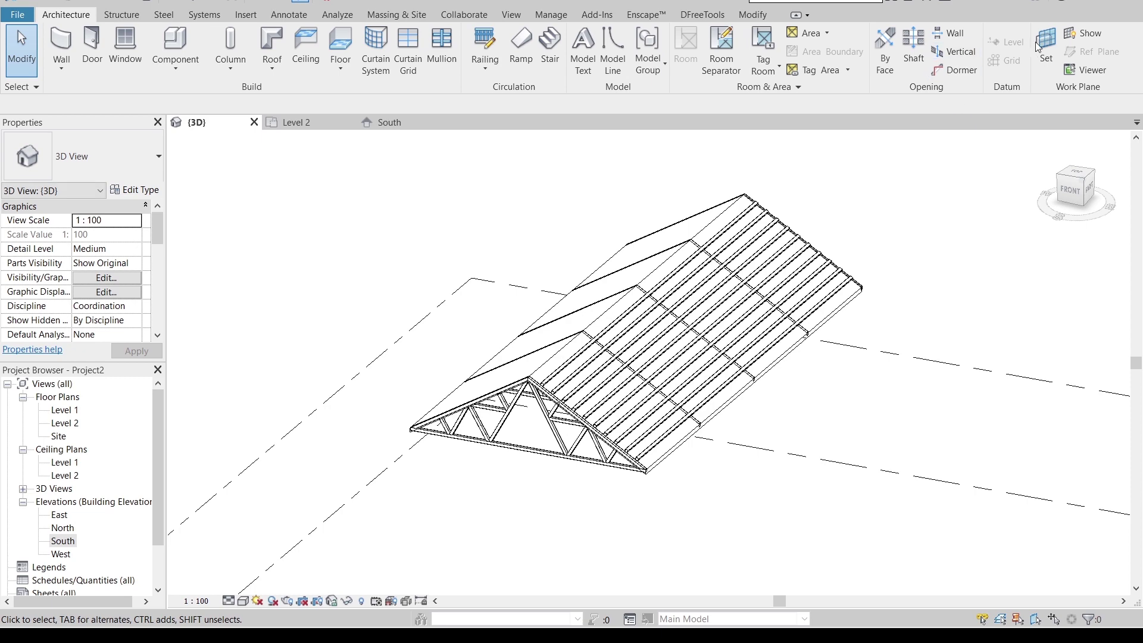
{"action": "left_click", "coordinate": [1080, 34]}
{"action": "left_click", "coordinate": [1080, 34]}
Step: Mirror a copy of the purlin beam system onto the opposite roof slope about the ridge line
{"action": "left_click", "coordinate": [751, 277]}
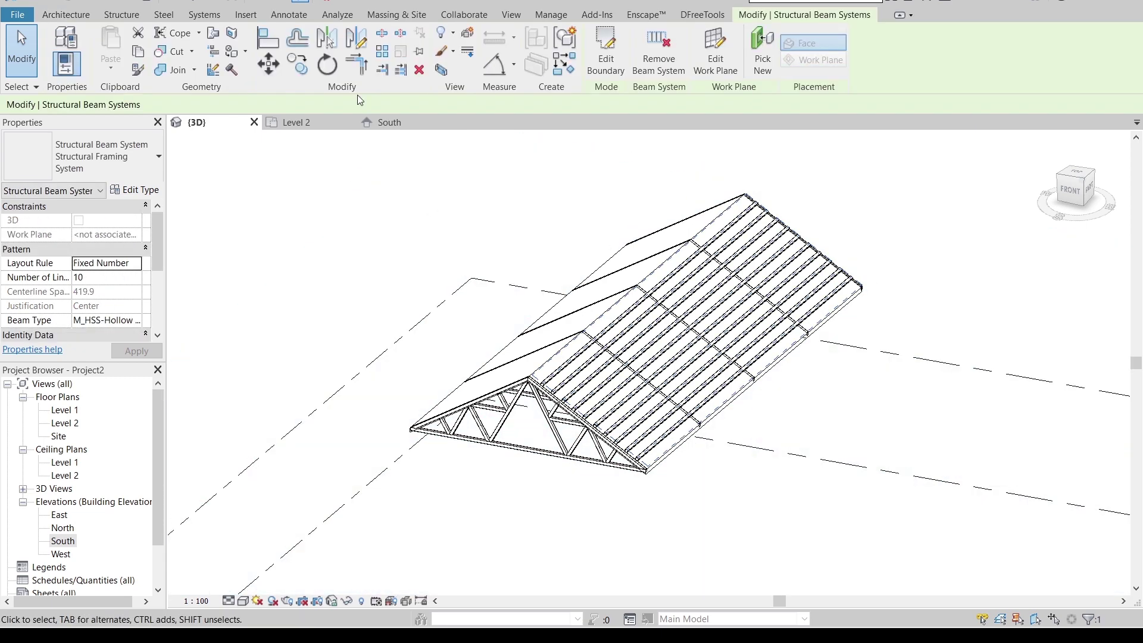
{"action": "left_click", "coordinate": [402, 221]}
{"action": "scroll", "coordinate": [467, 326], "scroll_direction": "up", "scroll_amount": 5}
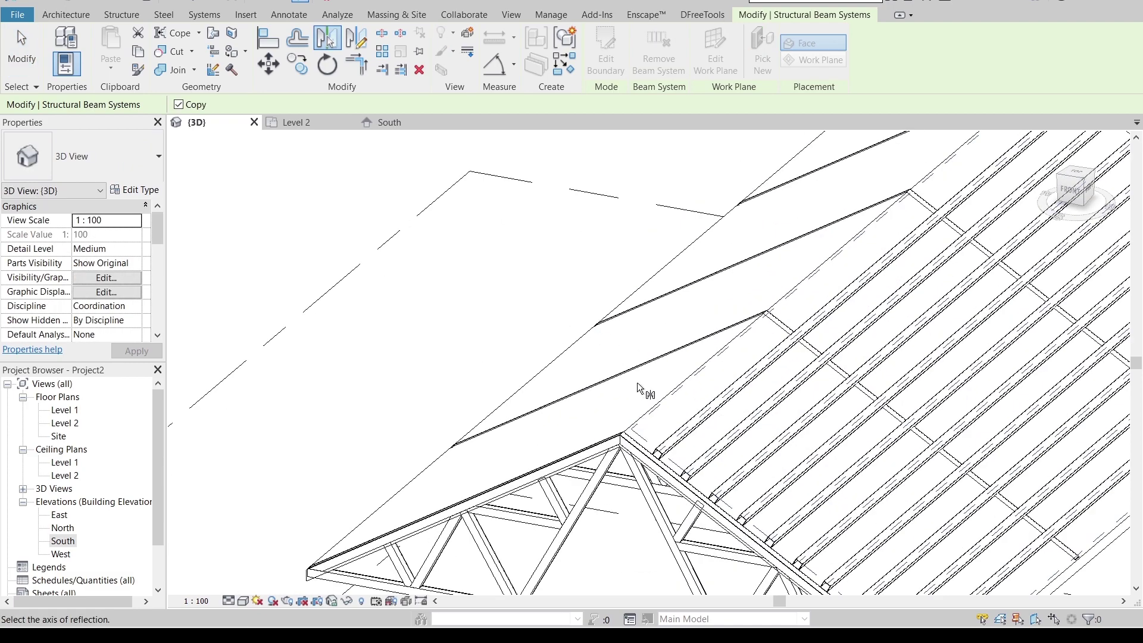
{"action": "left_click", "coordinate": [649, 407]}
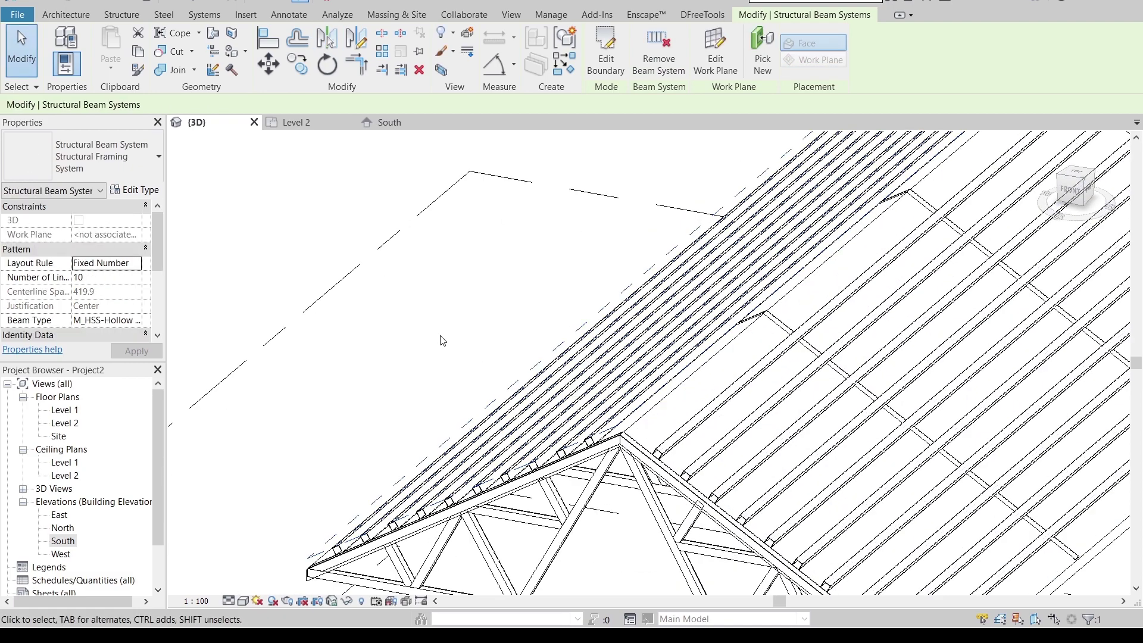
{"action": "scroll", "coordinate": [441, 339], "scroll_direction": "down", "scroll_amount": 3}
{"action": "left_click", "coordinate": [441, 339]}
Step: Select the Generic - 125mm roof at the ridge and delete it, leaving only the trusses and purlins
{"action": "scroll", "coordinate": [567, 391], "scroll_direction": "up", "scroll_amount": 5}
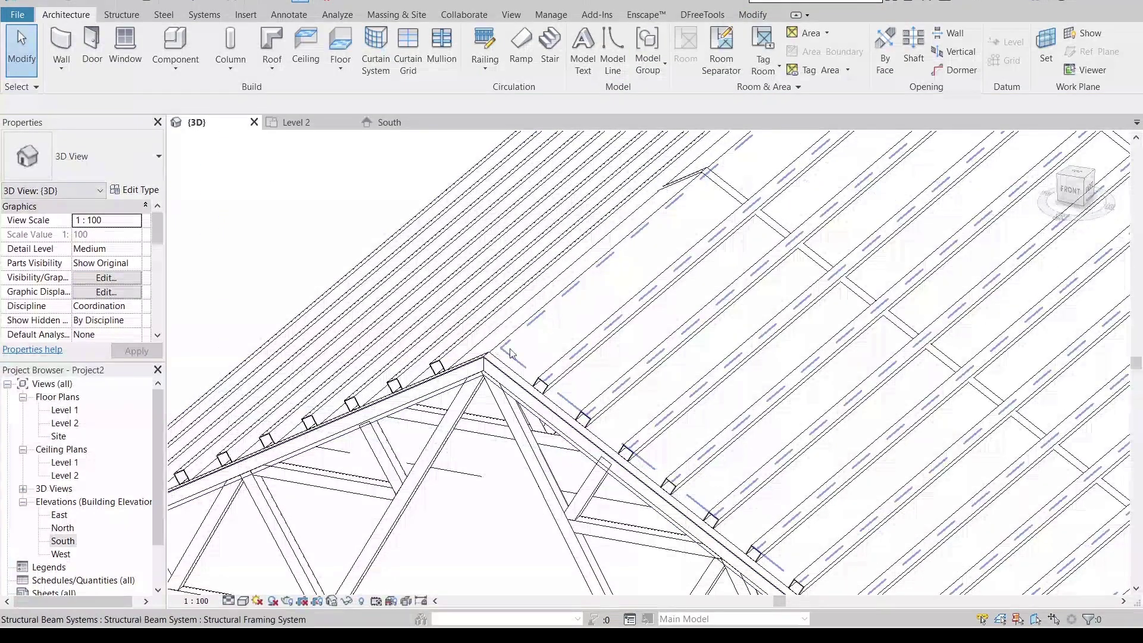
{"action": "key", "text": "Tab"}
{"action": "key", "text": "Tab"}
{"action": "key", "text": "Tab"}
{"action": "key", "text": "Tab"}
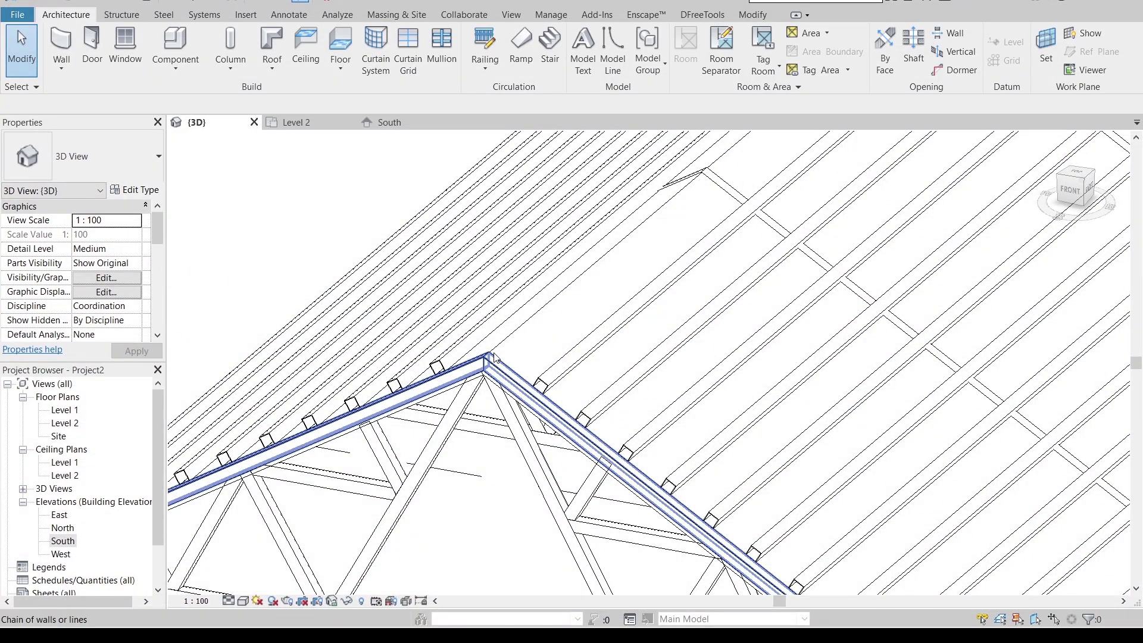
{"action": "scroll", "coordinate": [497, 351], "scroll_direction": "down", "scroll_amount": 3}
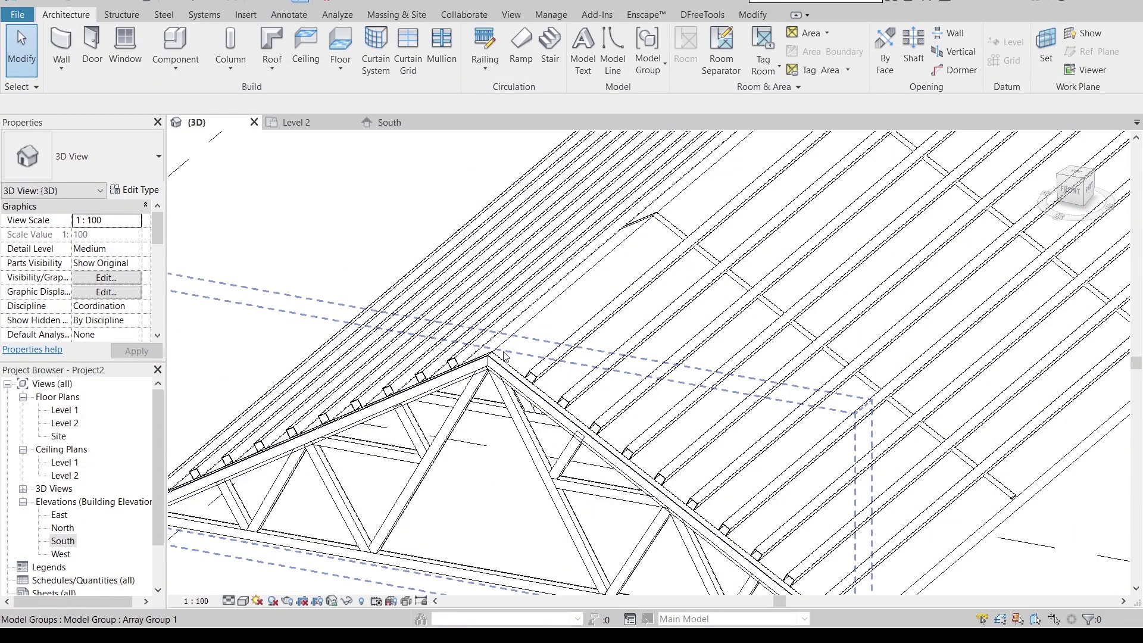
{"action": "left_click", "coordinate": [499, 350]}
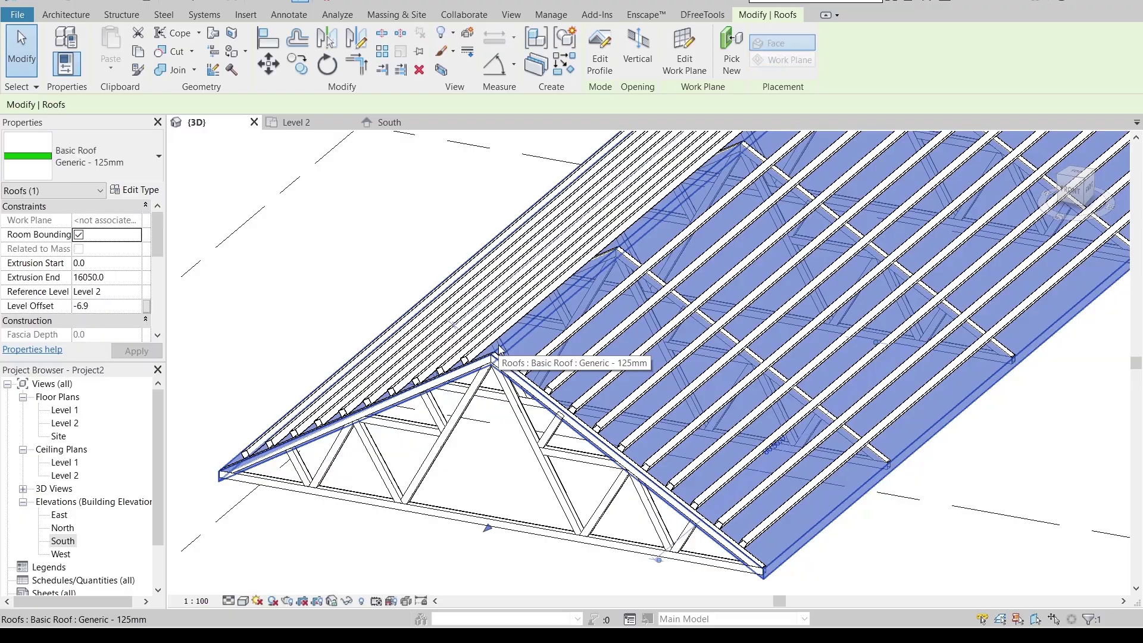
{"action": "key", "text": "Delete"}
{"action": "scroll", "coordinate": [566, 340], "scroll_direction": "down", "scroll_amount": 2}
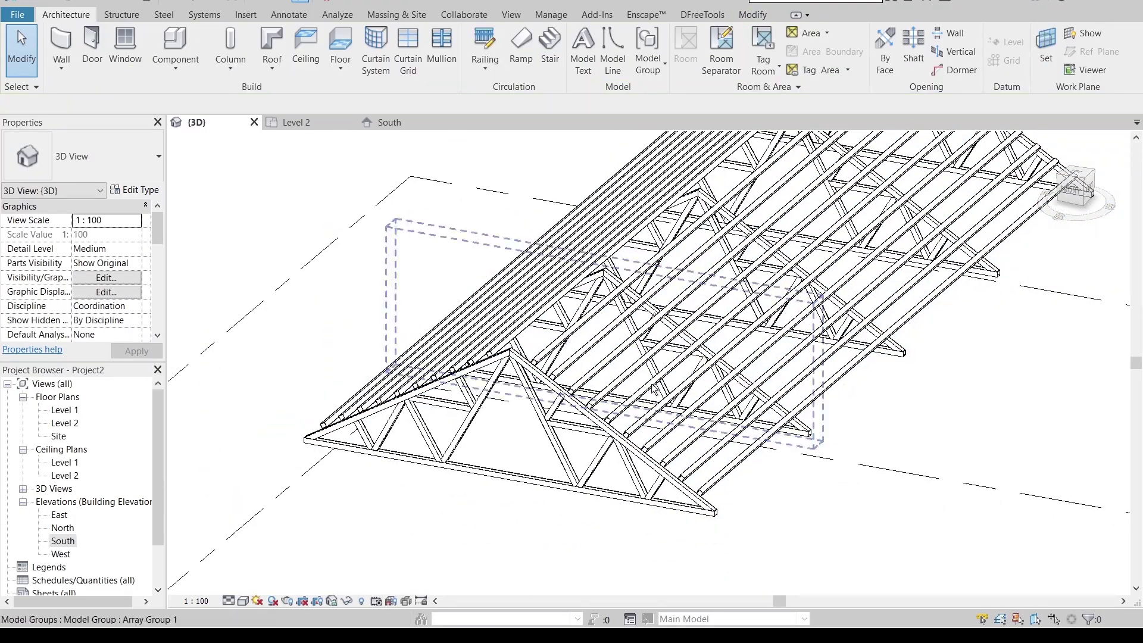
Step: Inspect the finished trusses and the purlins on both slopes from several sides, close up and as a whole
{"action": "middle_click_drag", "start_coordinate": [654, 388], "coordinate": [671, 468], "text": "shift"}
{"action": "scroll", "coordinate": [671, 468], "scroll_direction": "up", "scroll_amount": 6}
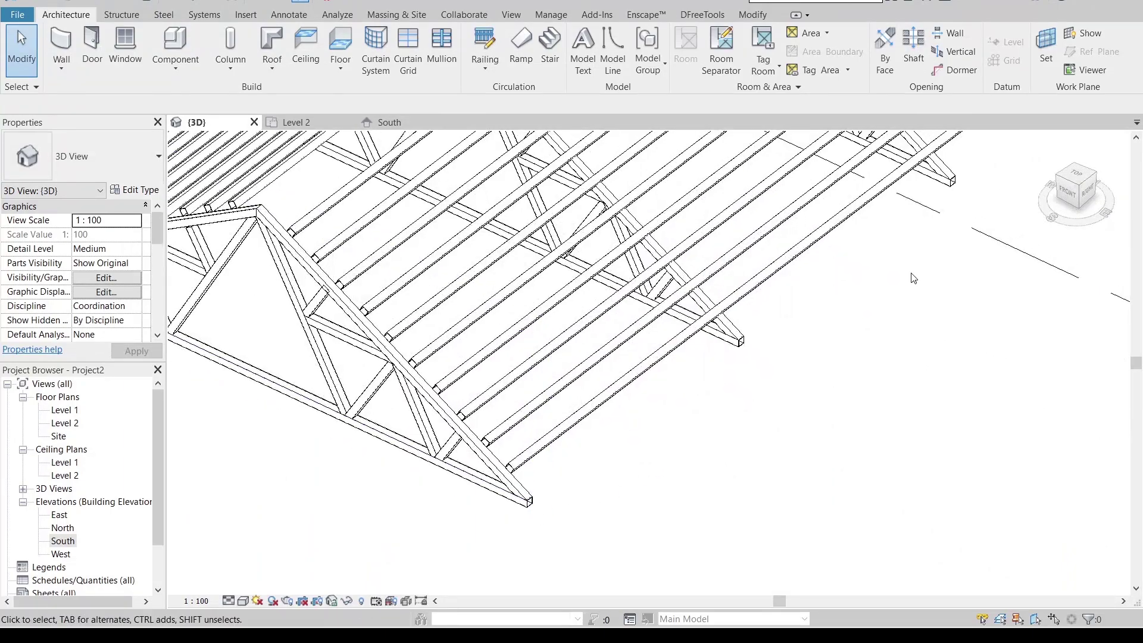
{"action": "scroll", "coordinate": [914, 278], "scroll_direction": "down", "scroll_amount": 5}
{"action": "middle_click_drag", "start_coordinate": [914, 280], "coordinate": [691, 462], "text": "shift"}
{"action": "scroll", "coordinate": [691, 462], "scroll_direction": "up", "scroll_amount": 4}
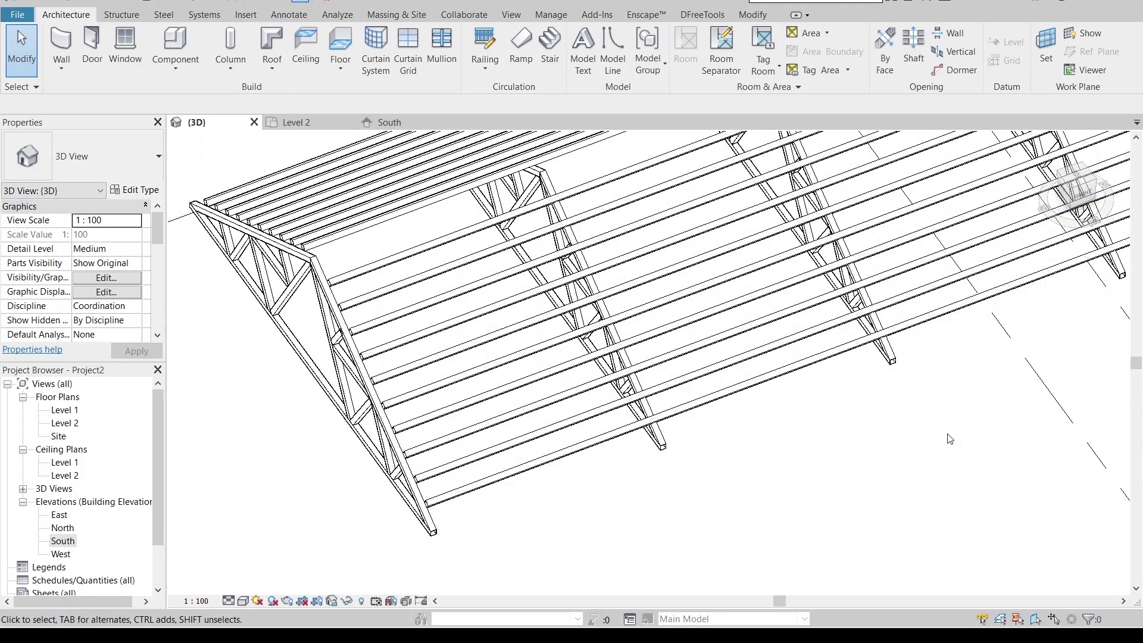
{"action": "scroll", "coordinate": [999, 421], "scroll_direction": "down", "scroll_amount": 3}
{"action": "middle_click_drag", "start_coordinate": [999, 421], "coordinate": [876, 454], "text": "shift"}
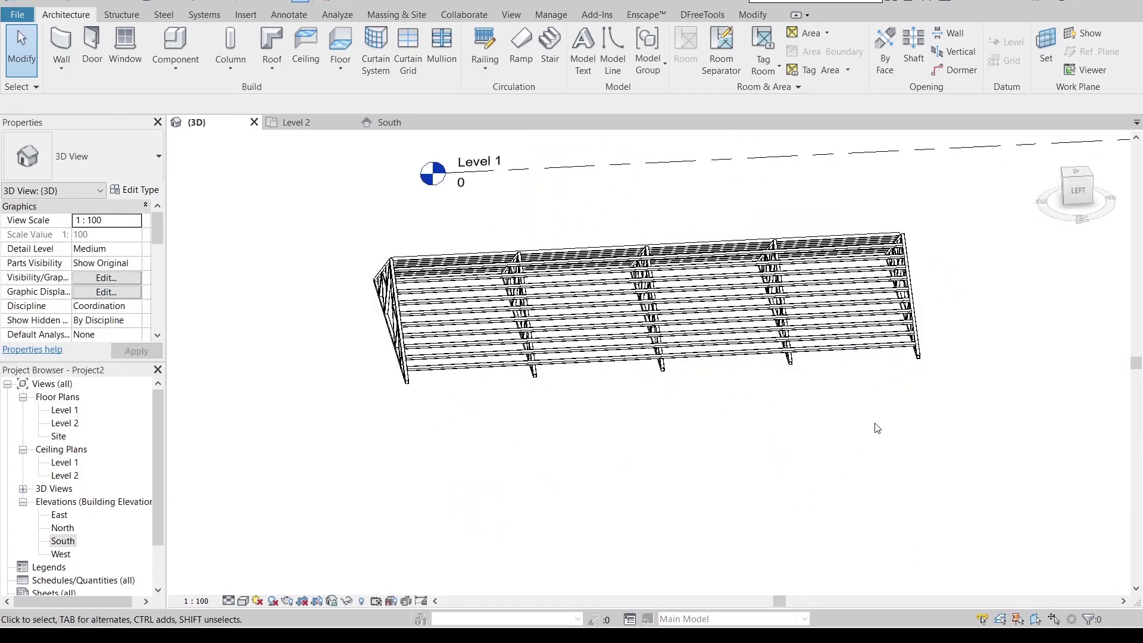
{"action": "middle_click_drag", "start_coordinate": [877, 390], "coordinate": [569, 277], "text": "shift"}
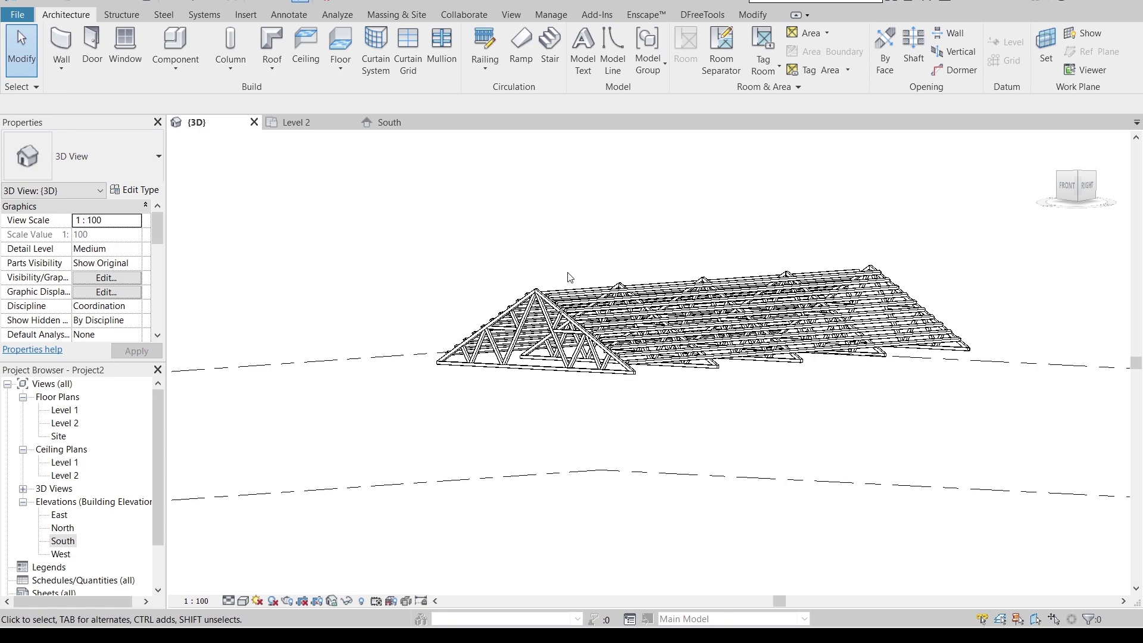
{"action": "middle_click_drag", "start_coordinate": [567, 272], "coordinate": [576, 400], "text": "shift"}
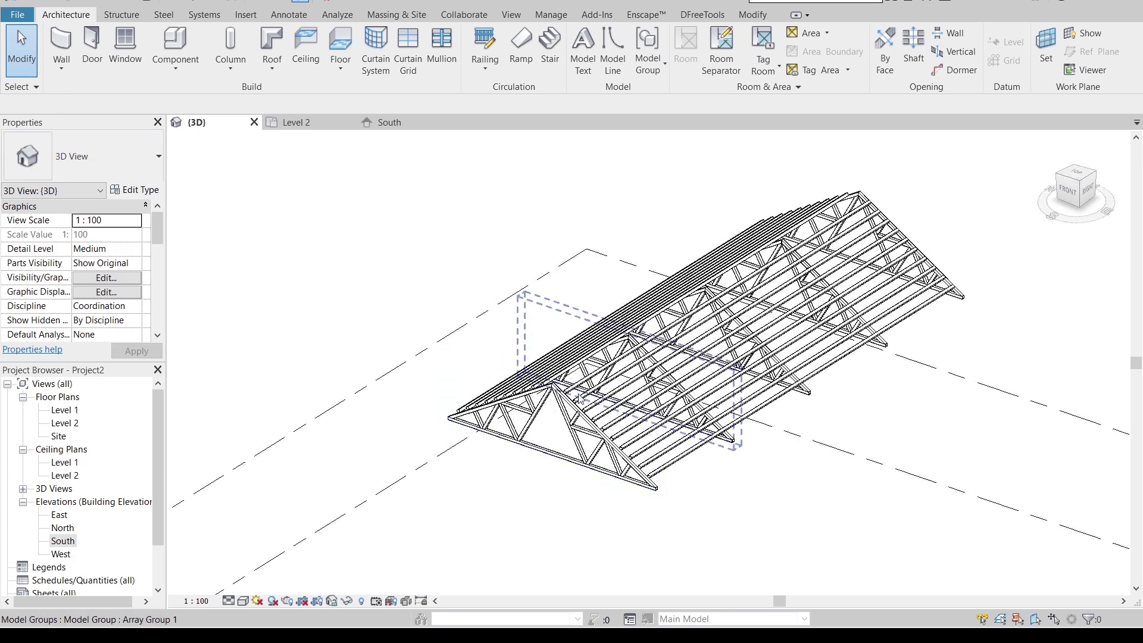